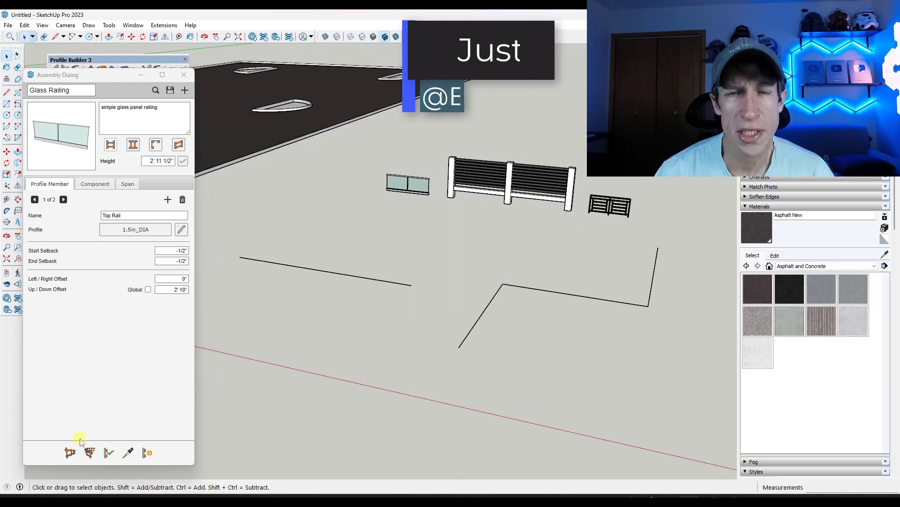
pyautogui.moveTo(556, 233); pyautogui.dragTo(411, 300)
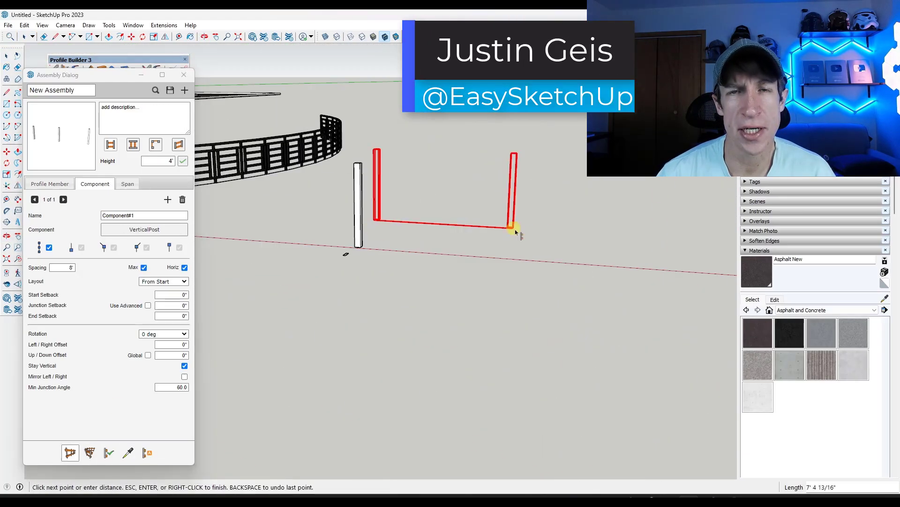
pyautogui.click(62, 267)
pyautogui.write('4')
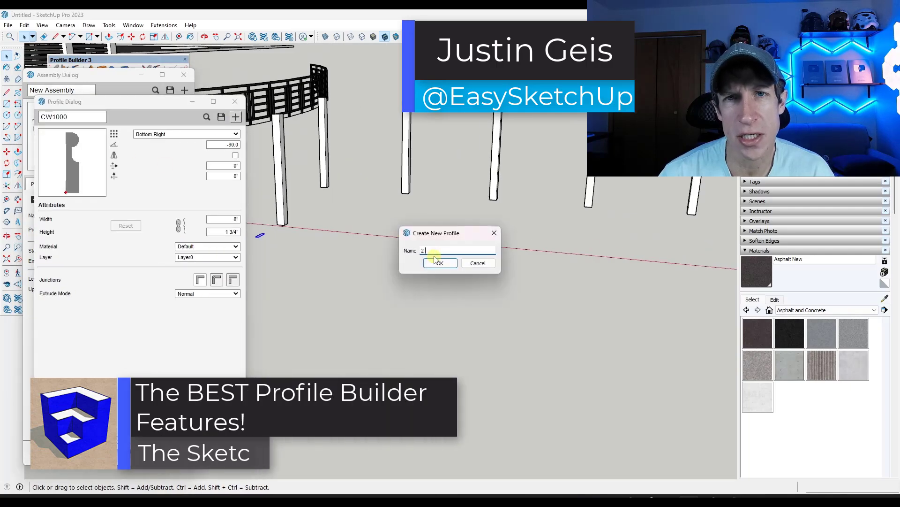
pyautogui.click(433, 261)
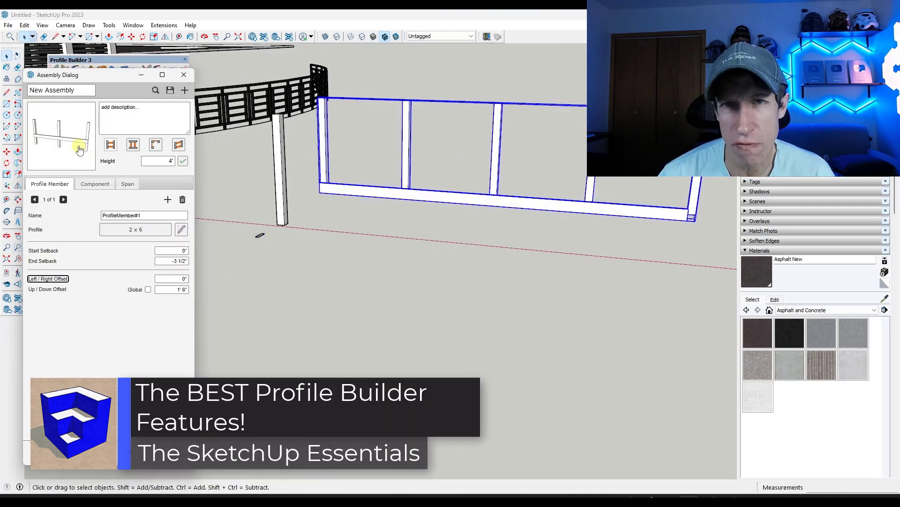
pyautogui.click(162, 289)
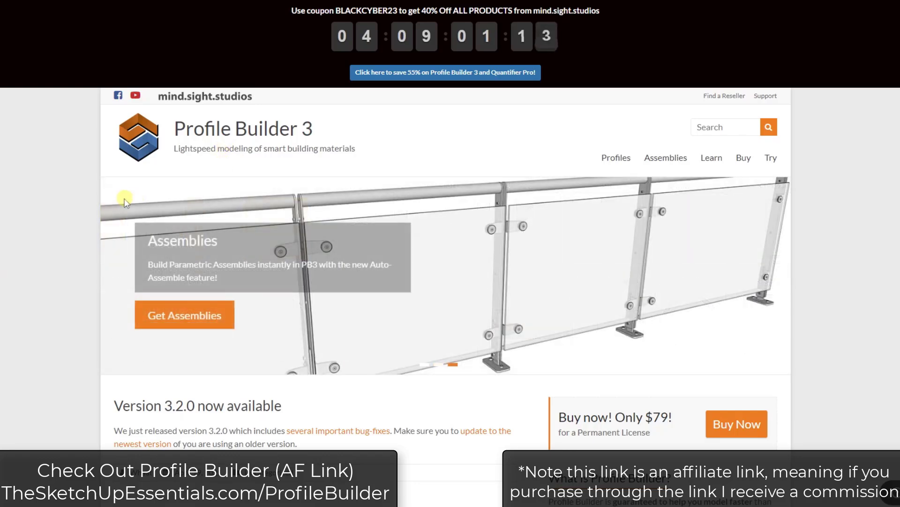
pyautogui.scroll(-1, 106, 202)
pyautogui.scroll(1, 106, 202)
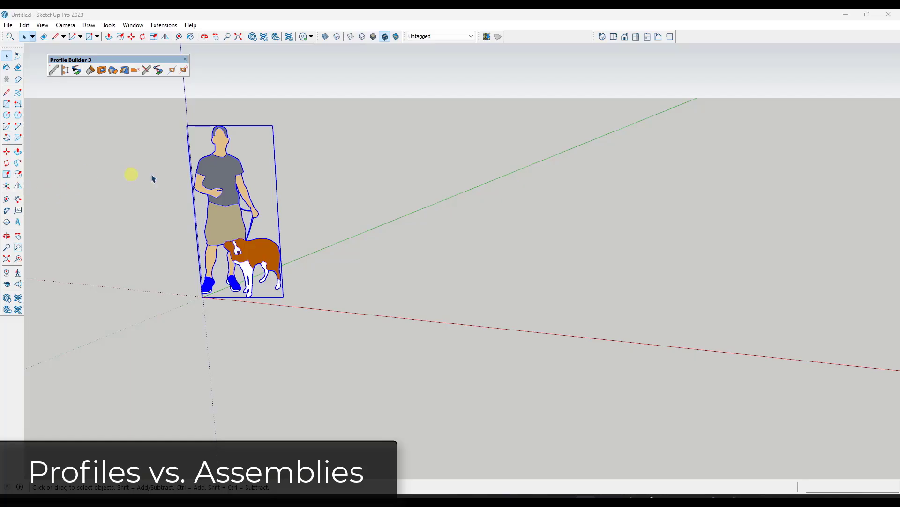
# Open the Profile Builder profile settings and the library of saved profiles
pyautogui.moveTo(336, 159); pyautogui.dragTo(335, 116)
pyautogui.press('space')
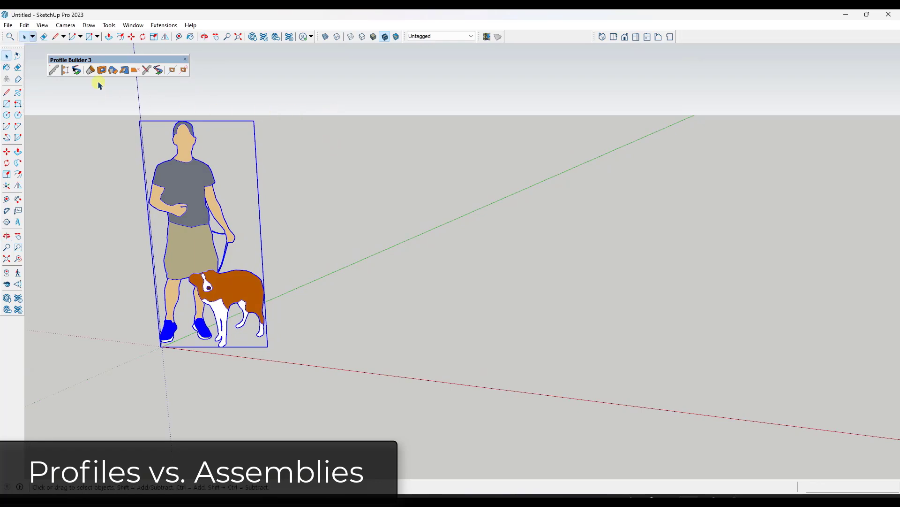
pyautogui.click(54, 70)
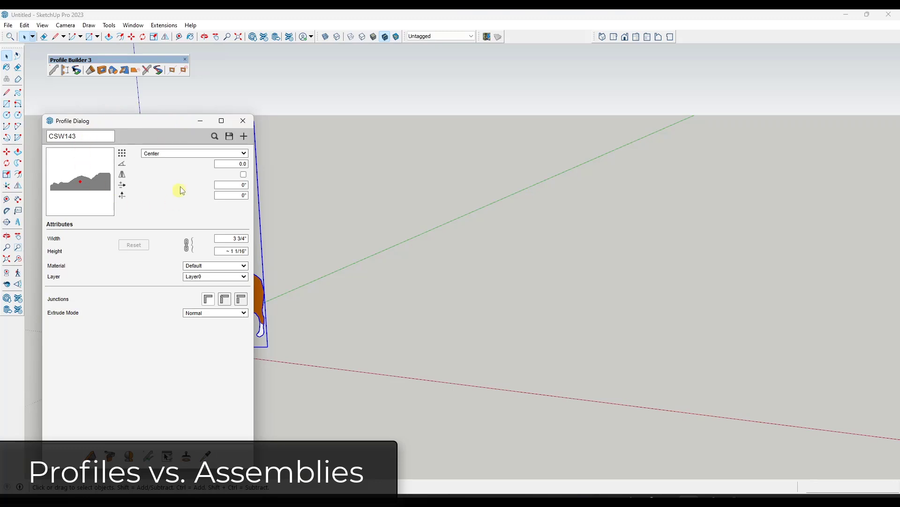
pyautogui.click(214, 139)
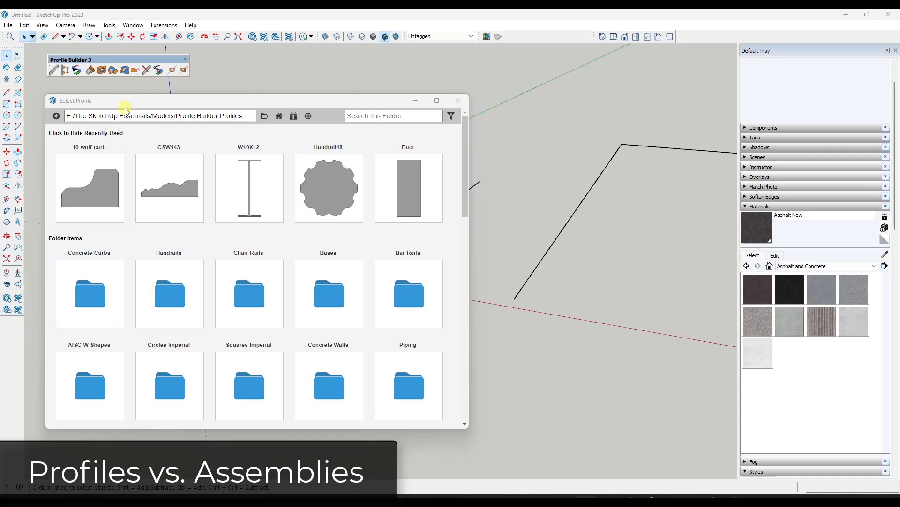
pyautogui.moveTo(131, 108)
pyautogui.mouseDown()
pyautogui.moveTo(152, 108)
pyautogui.moveTo(127, 107)
pyautogui.mouseUp()
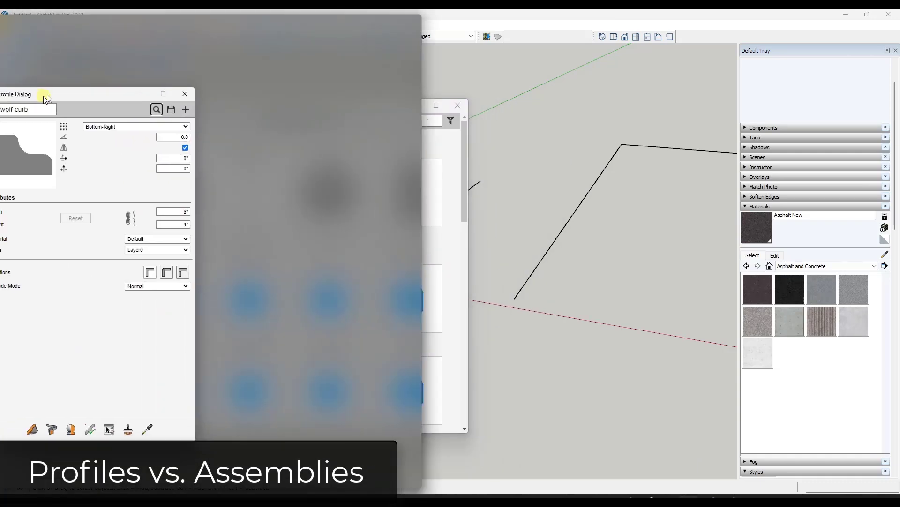
pyautogui.moveTo(46, 98); pyautogui.dragTo(96, 104)
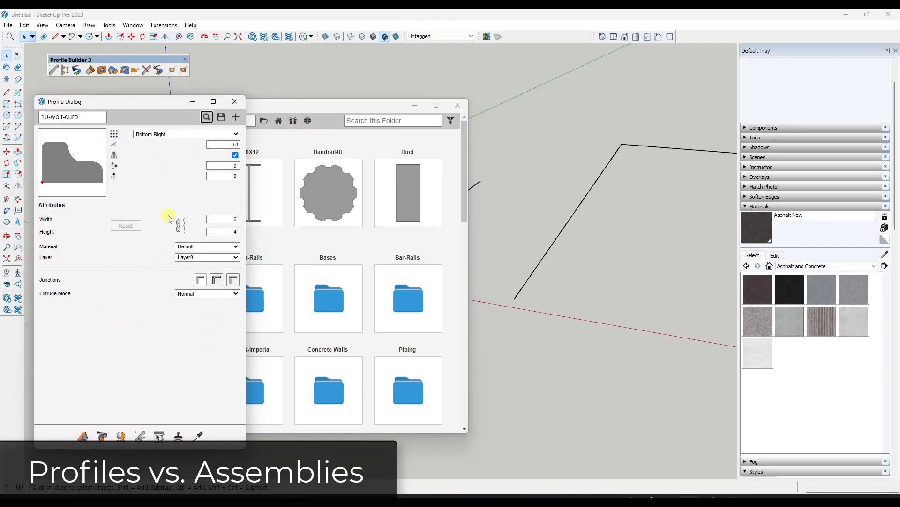
# Load the Handrail11 profile from the Handrails folder of the profile library
pyautogui.moveTo(298, 105); pyautogui.dragTo(547, 97)
pyautogui.doubleClick(417, 286)
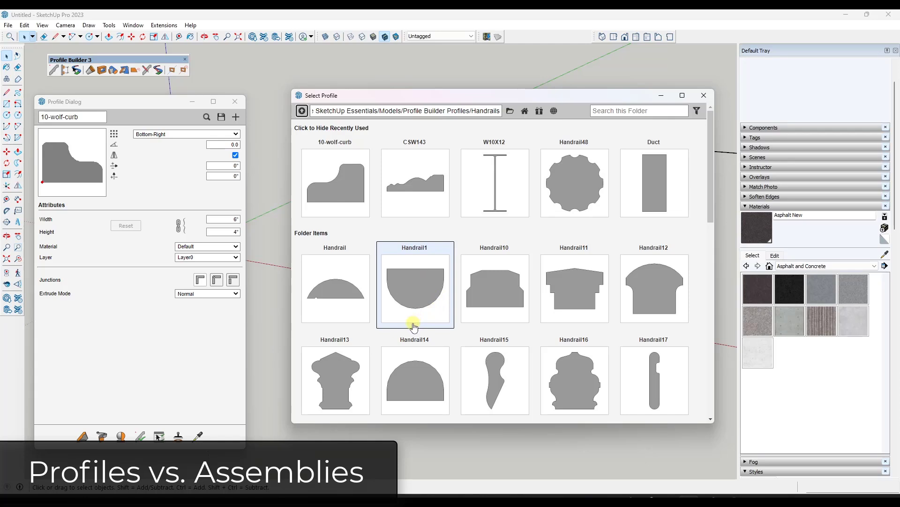
pyautogui.doubleClick(576, 300)
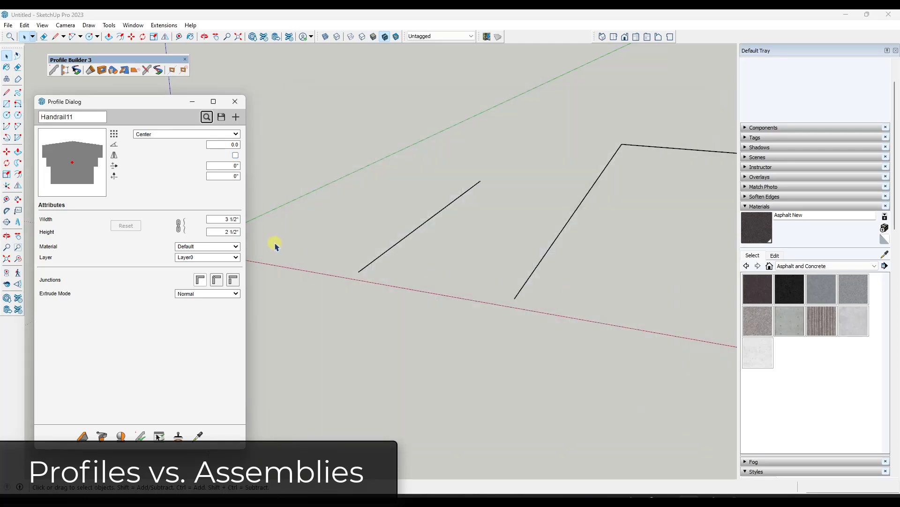
# Build a Handrail11 member over the single straight line, from one endpoint to the other
pyautogui.moveTo(525, 201)
pyautogui.mouseDown(button='middle')
pyautogui.moveTo(505, 187)
pyautogui.moveTo(489, 204)
pyautogui.mouseUp(button='middle')
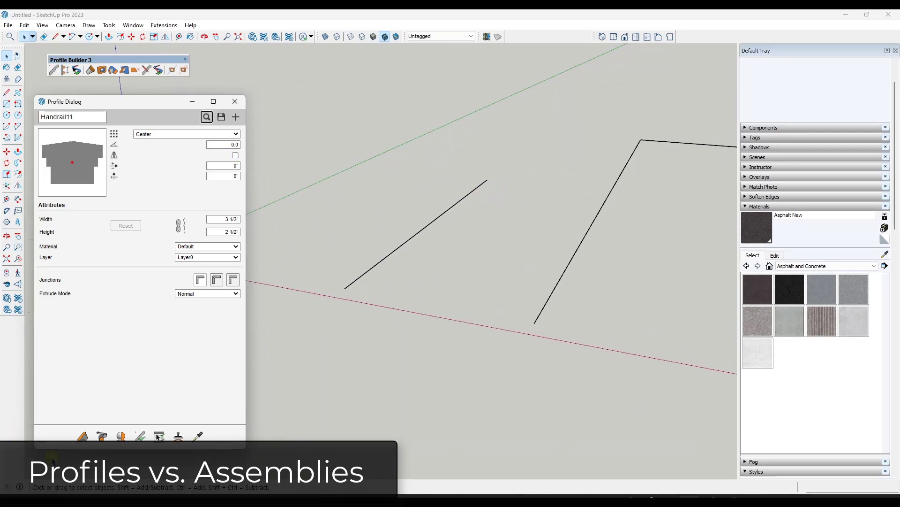
pyautogui.click(83, 436)
pyautogui.click(344, 288)
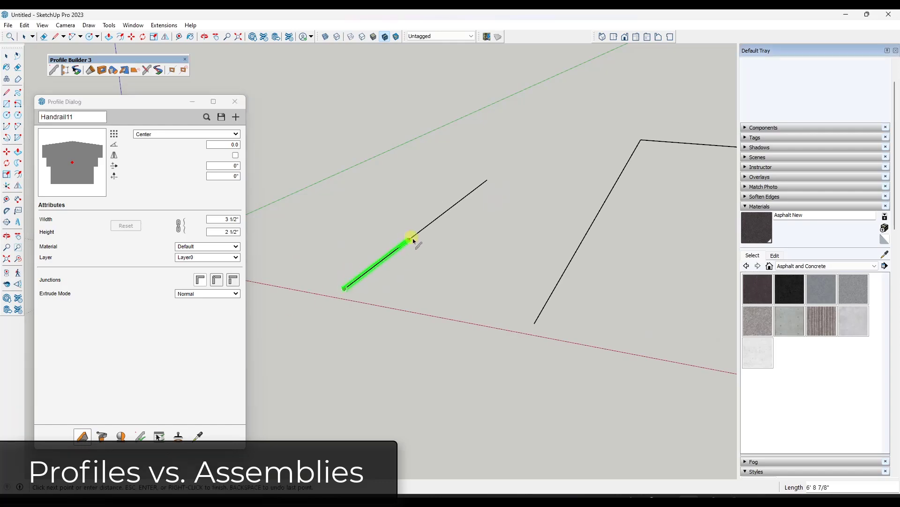
pyautogui.click(487, 180)
pyautogui.moveTo(488, 180); pyautogui.dragTo(374, 279, button='middle')
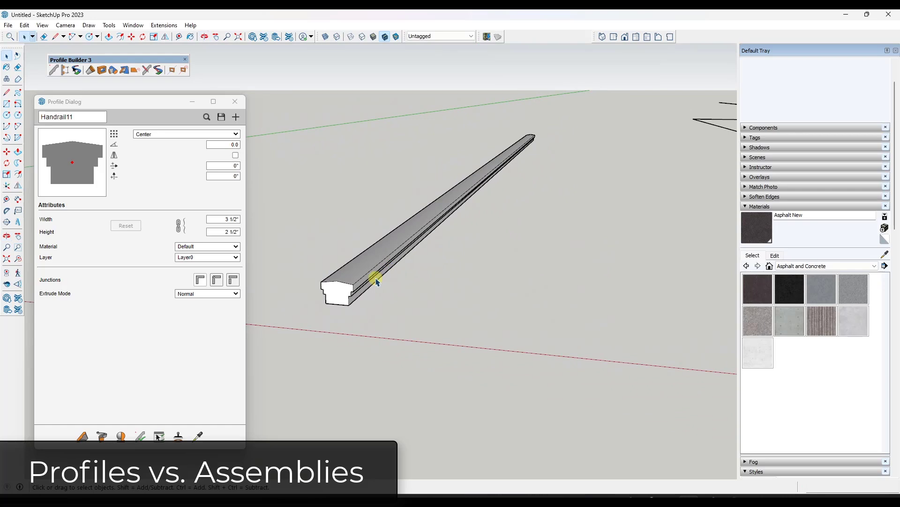
# Select the three-segment angled path and build the Handrail11 profile along it
pyautogui.scroll(-5, 346, 285)
pyautogui.scroll(2, 669, 267)
pyautogui.scroll(-2, 669, 267)
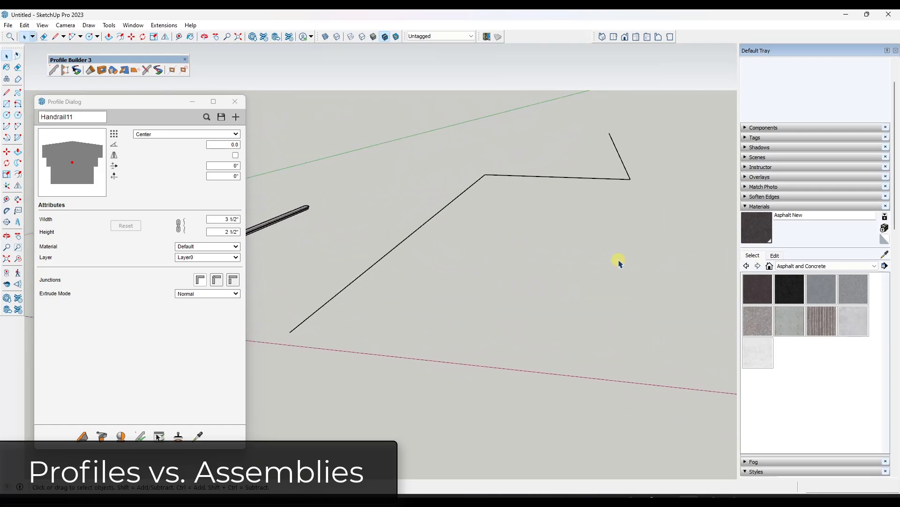
pyautogui.moveTo(383, 95); pyautogui.dragTo(671, 396)
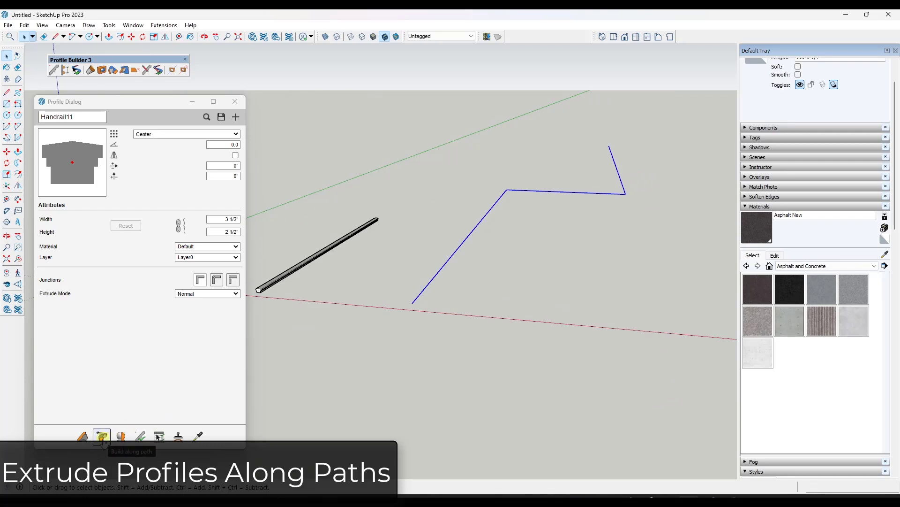
pyautogui.click(102, 437)
pyautogui.moveTo(474, 249); pyautogui.dragTo(604, 145, button='middle')
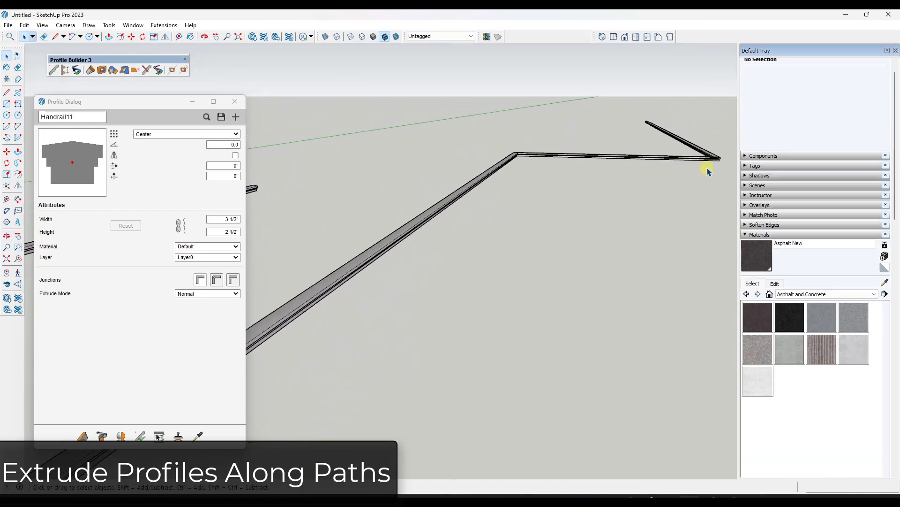
pyautogui.moveTo(708, 171); pyautogui.dragTo(708, 150, button='middle')
pyautogui.scroll(-2, 441, 145)
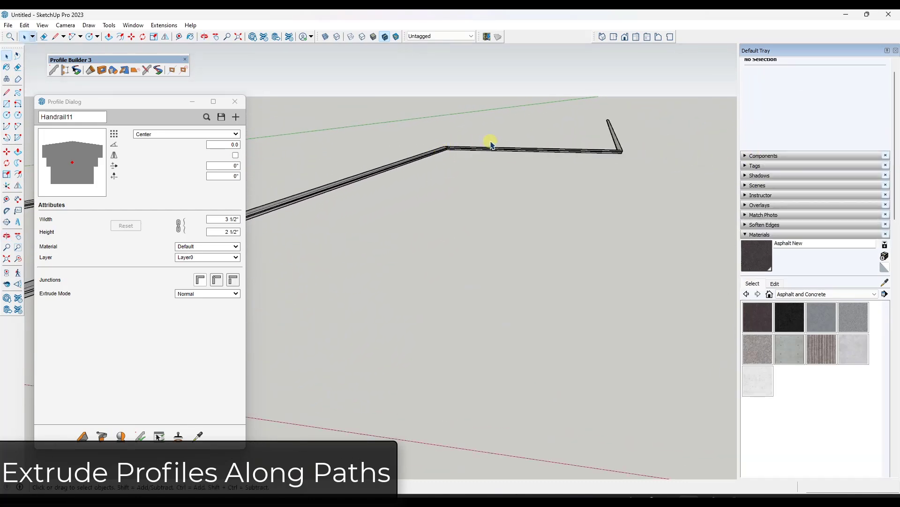
pyautogui.moveTo(491, 146); pyautogui.dragTo(381, 217, button='middle')
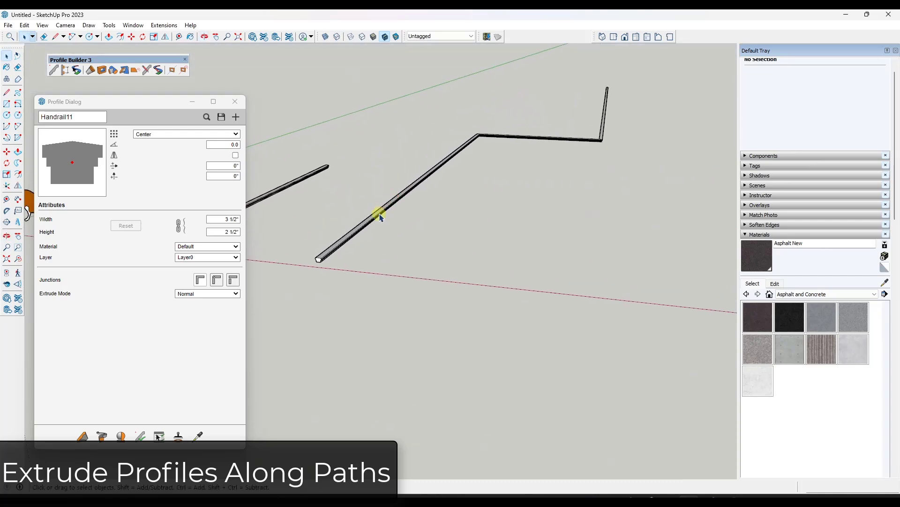
# Build the Handrail11 profile along the curved arc path
pyautogui.moveTo(434, 138); pyautogui.dragTo(468, 147, button='middle')
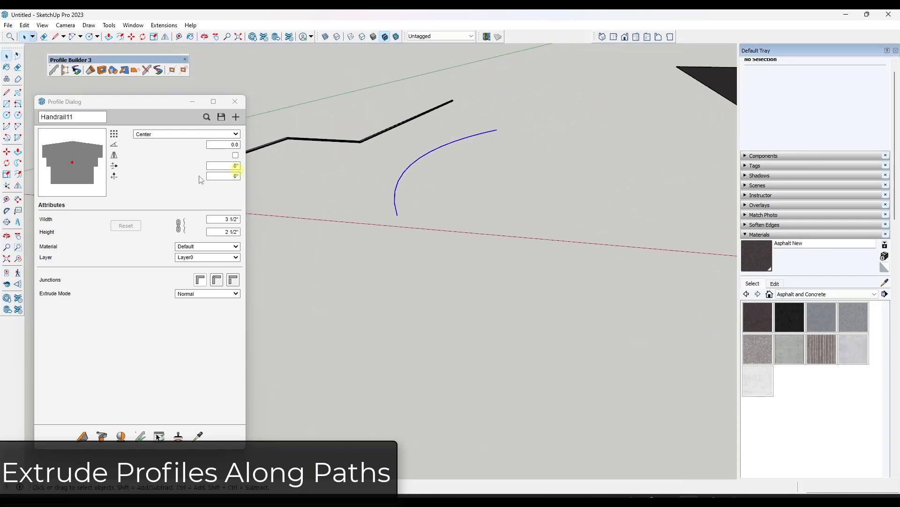
pyautogui.click(102, 436)
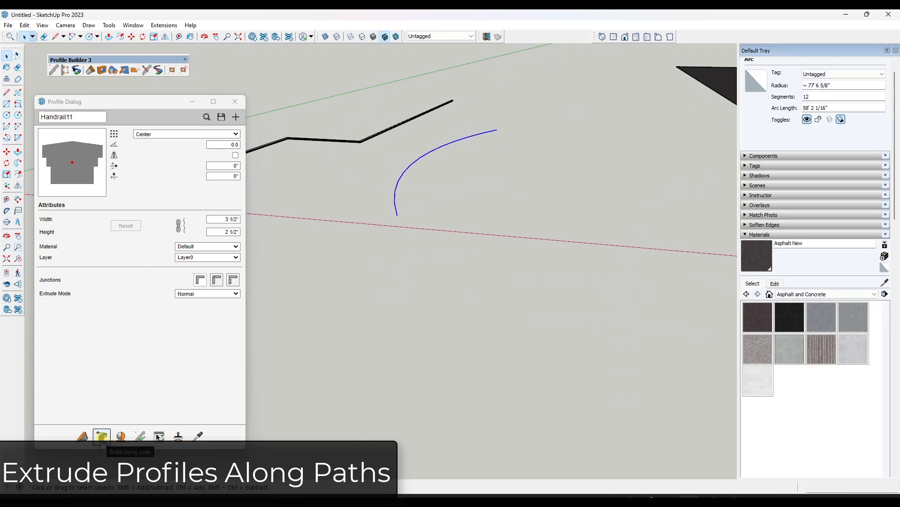
pyautogui.scroll(5, 386, 191)
pyautogui.moveTo(409, 214); pyautogui.dragTo(441, 180, button='middle')
pyautogui.scroll(-3, 440, 181)
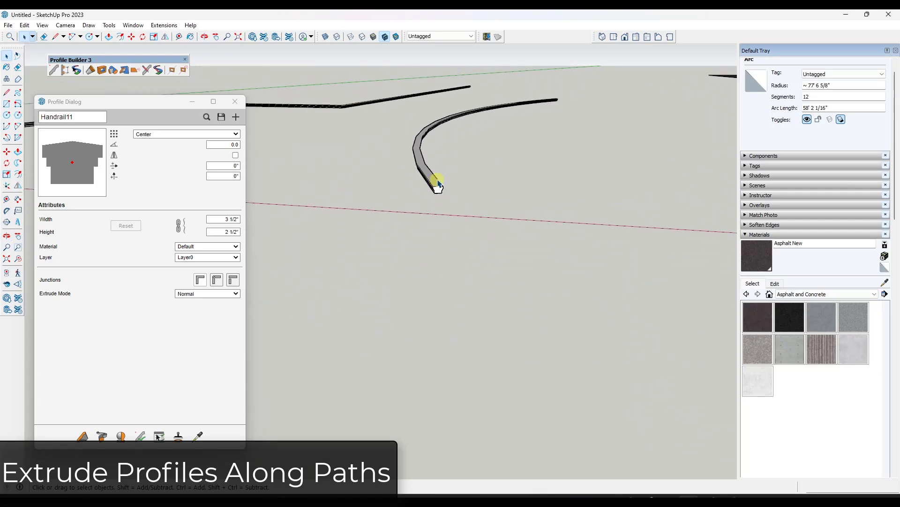
pyautogui.scroll(5, 437, 185)
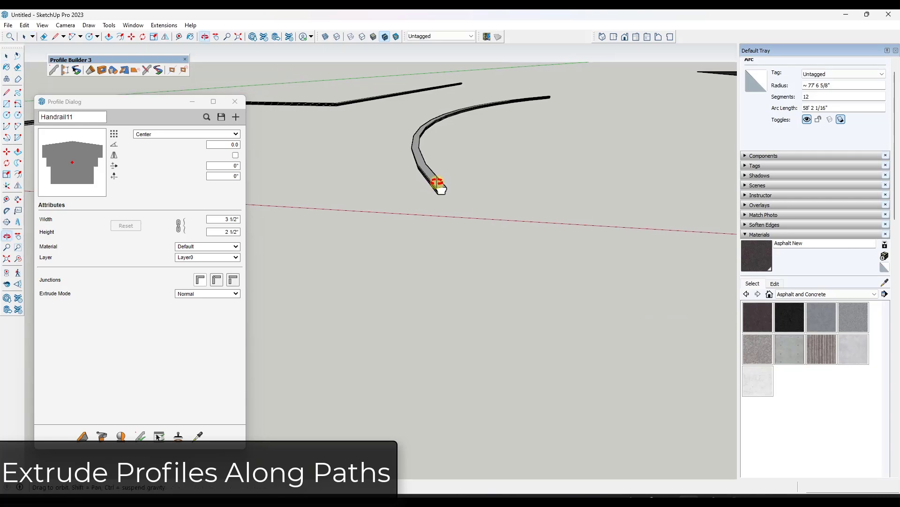
# Select the curved handrail and turn on X-ray display to inspect the path inside its cross-section
pyautogui.click(387, 137)
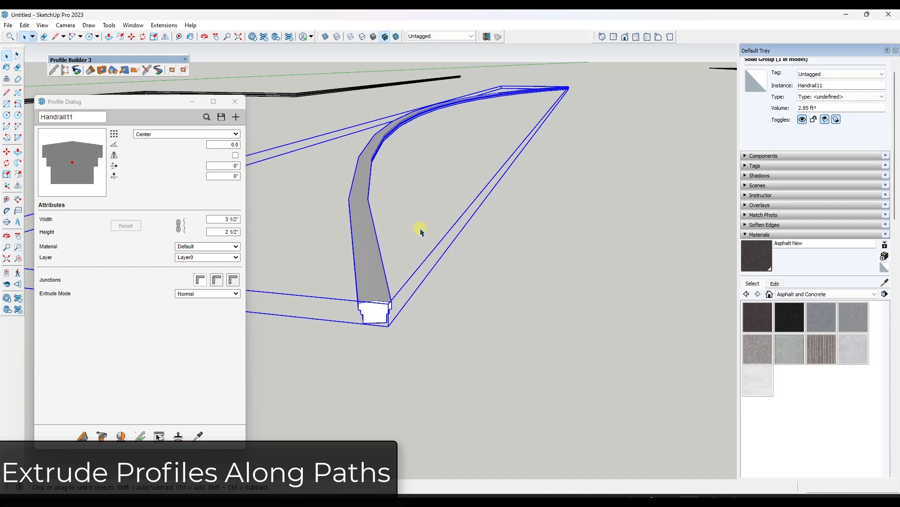
pyautogui.moveTo(420, 232); pyautogui.dragTo(422, 219, button='middle')
pyautogui.click(326, 36)
pyautogui.moveTo(398, 334); pyautogui.dragTo(377, 309, button='middle')
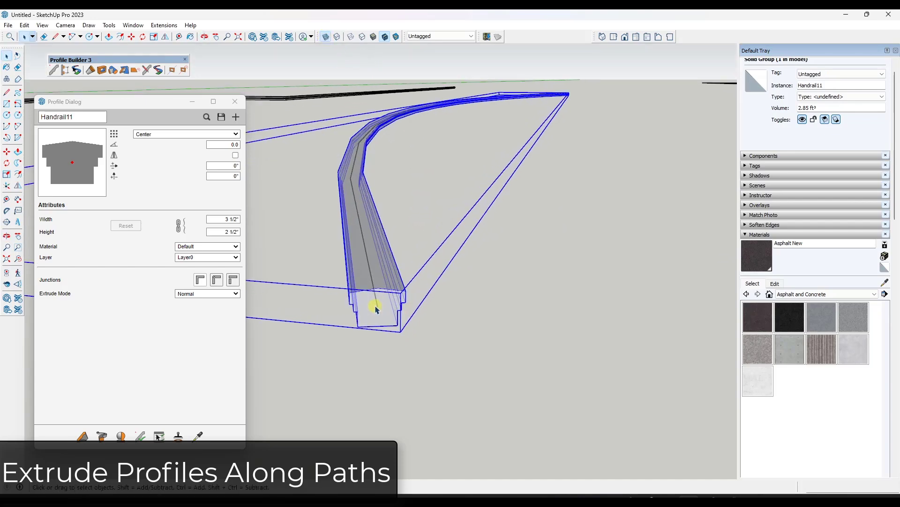
pyautogui.scroll(2, 378, 309)
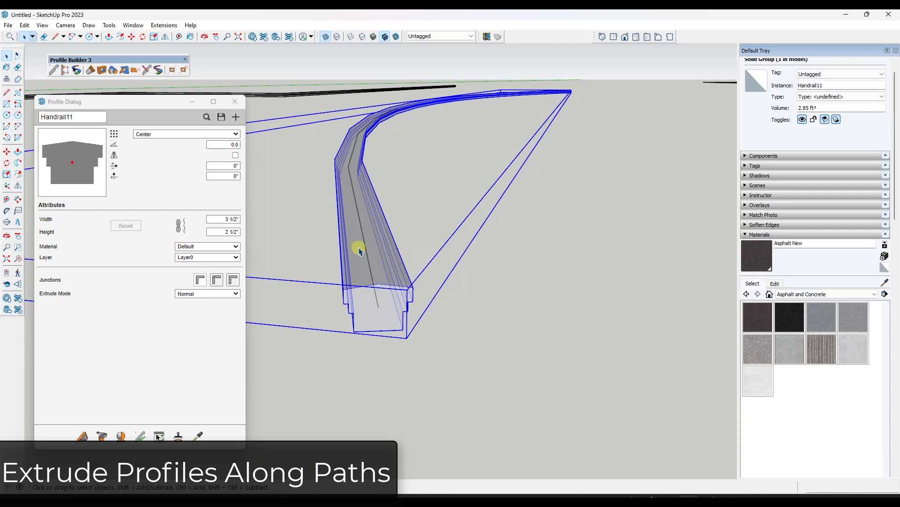
# Set the profile's placement point to Bottom-Middle and apply all profile properties to the selected curved handrail
pyautogui.click(236, 134)
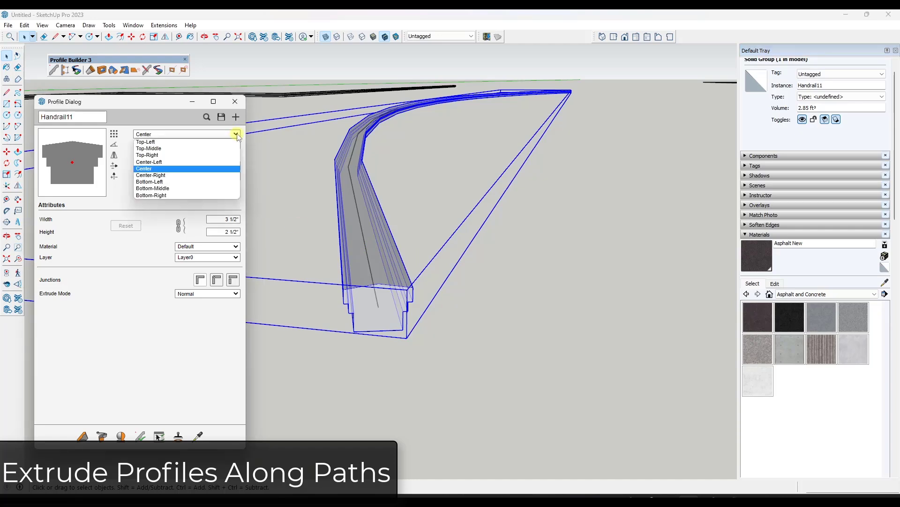
pyautogui.click(164, 188)
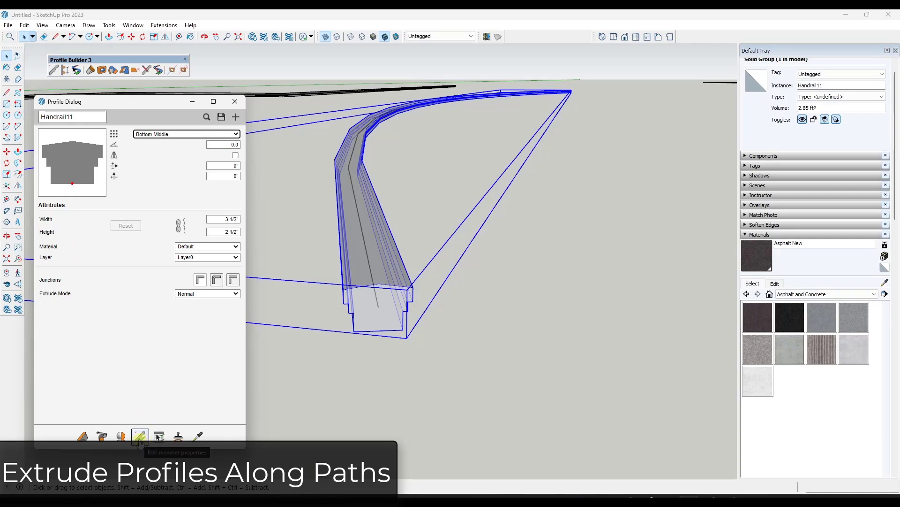
pyautogui.click(139, 440)
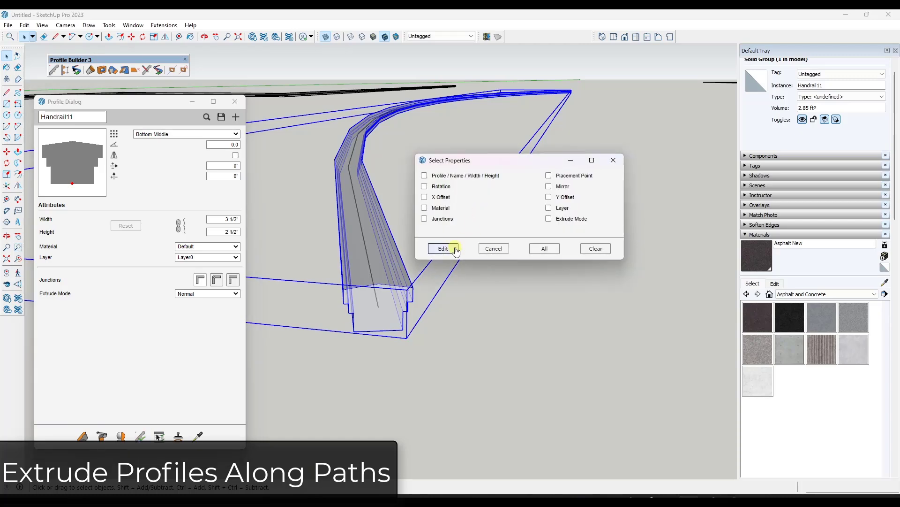
pyautogui.moveTo(538, 167); pyautogui.dragTo(606, 162)
pyautogui.click(612, 244)
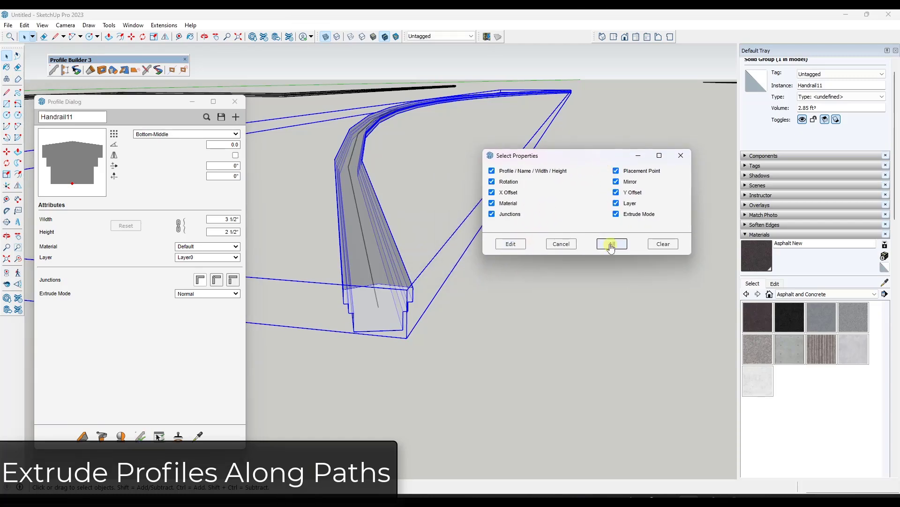
pyautogui.click(511, 244)
pyautogui.click(379, 310)
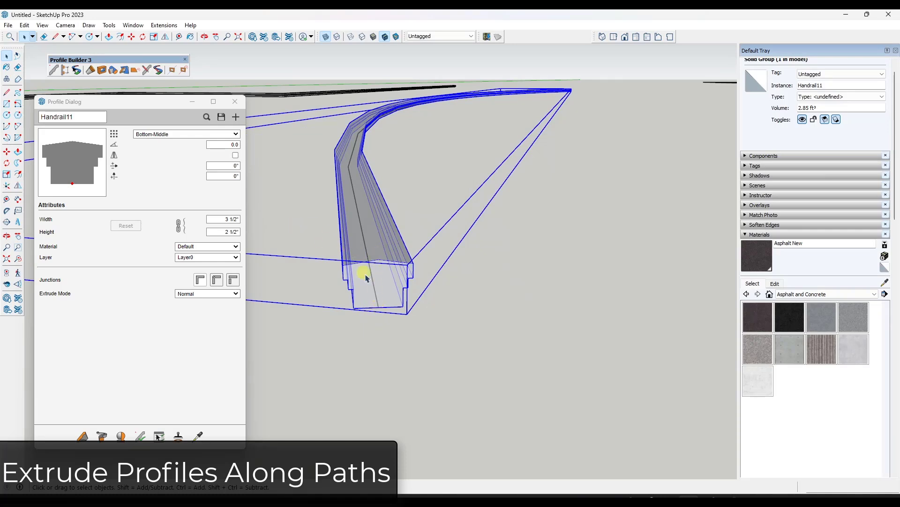
pyautogui.scroll(2, 379, 281)
pyautogui.scroll(-1, 380, 278)
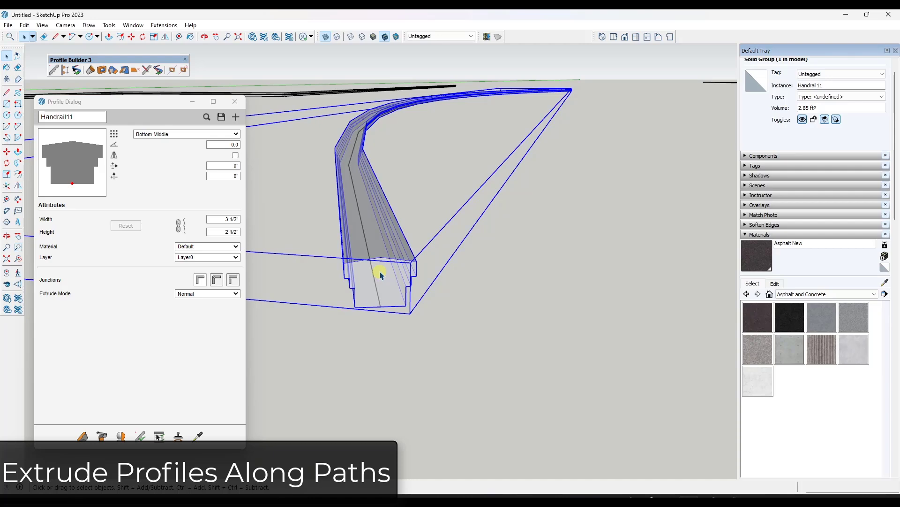
pyautogui.scroll(-5, 368, 237)
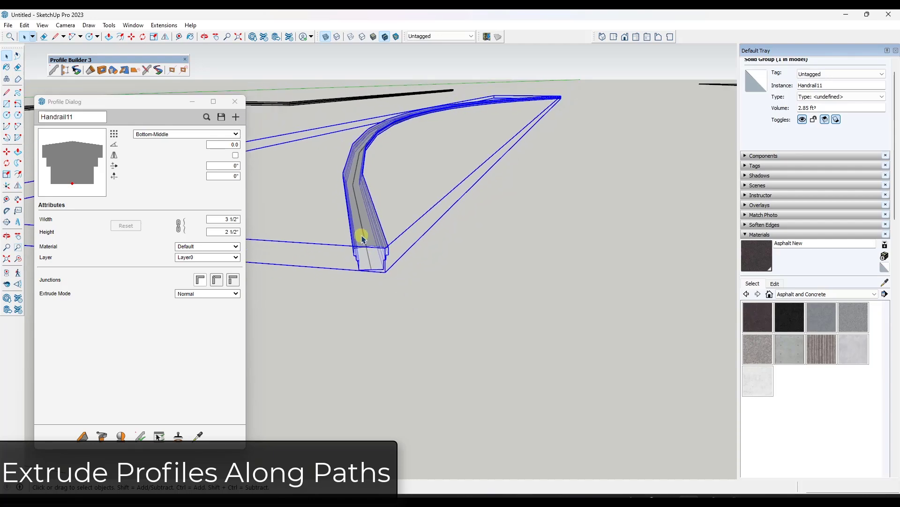
pyautogui.scroll(-3, 358, 195)
pyautogui.scroll(5, 649, 188)
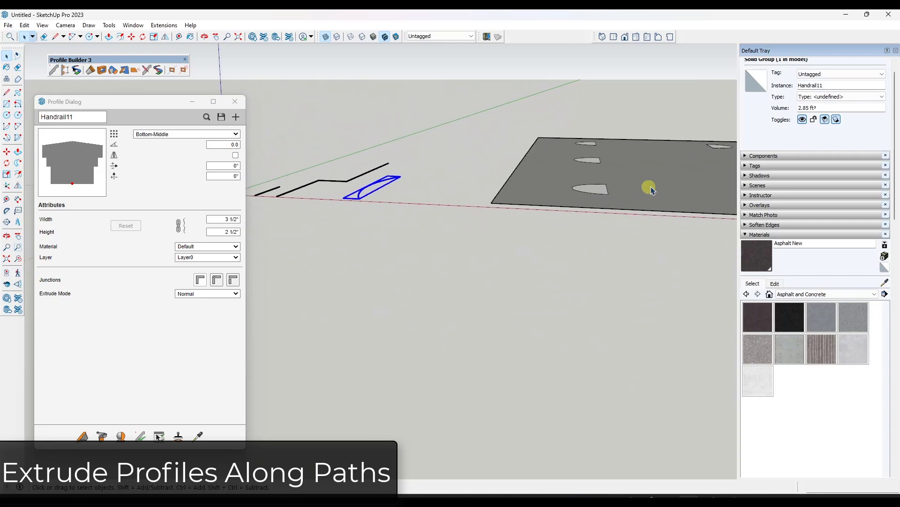
# Select the whole parking lot surface together with its outer edges and all six half-round islands
pyautogui.keyDown('shift'); pyautogui.moveTo(542, 197); pyautogui.dragTo(474, 260, button='middle'); pyautogui.keyUp('shift')
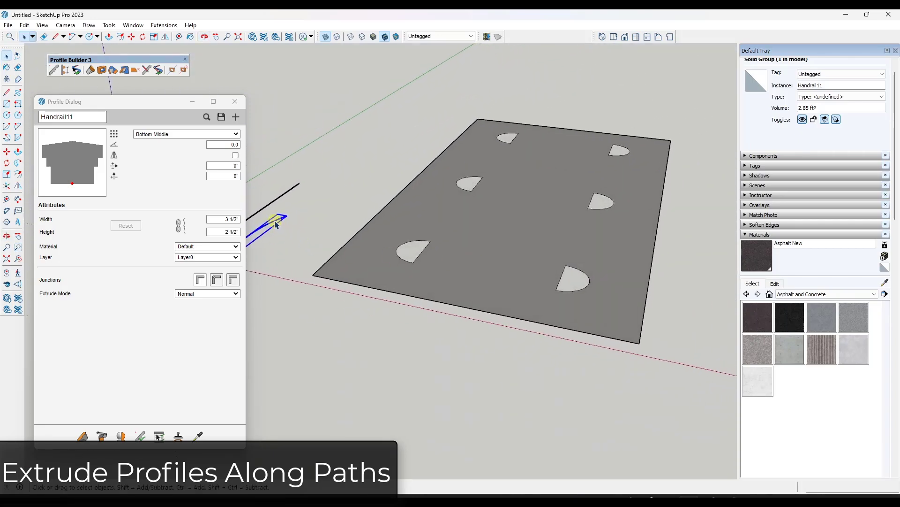
pyautogui.click(386, 244)
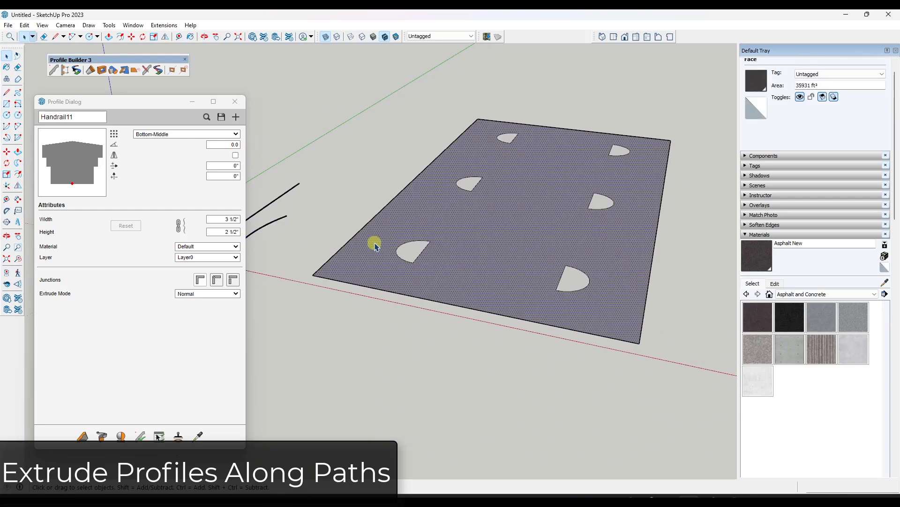
pyautogui.scroll(-1, 452, 205)
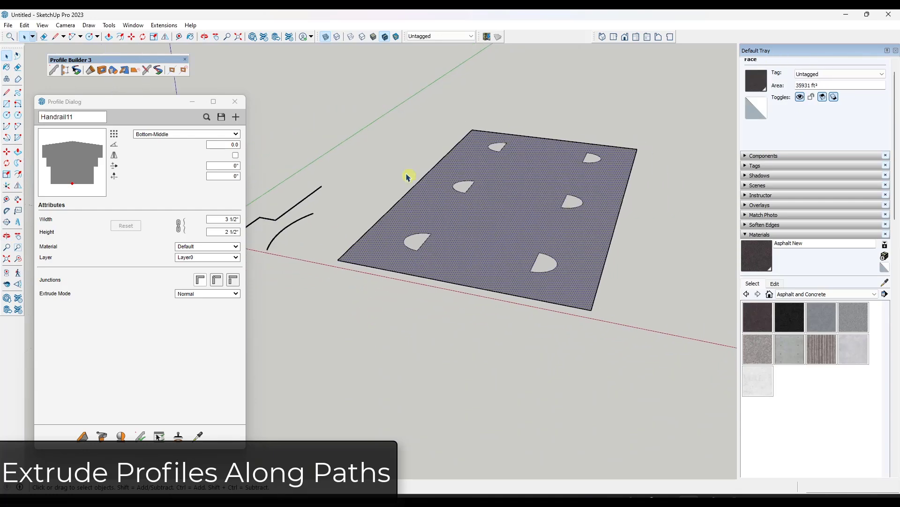
pyautogui.moveTo(334, 76); pyautogui.dragTo(675, 334)
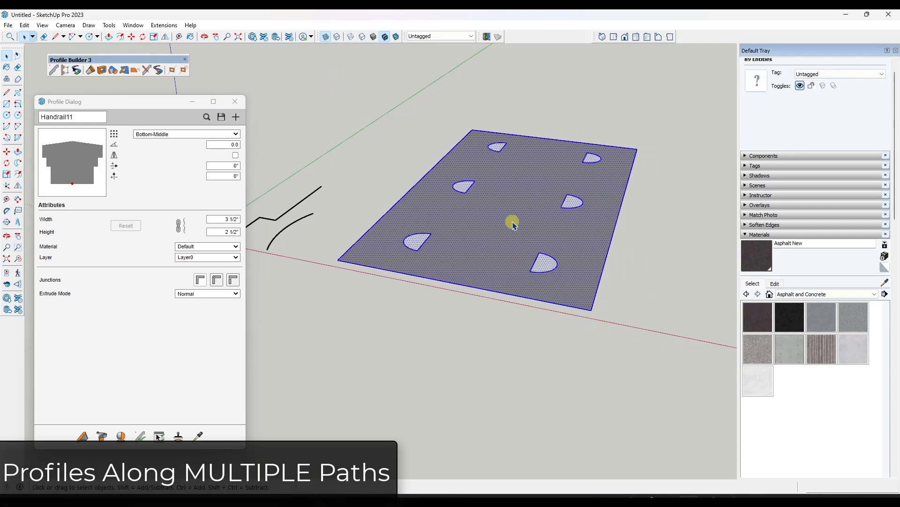
pyautogui.scroll(2, 513, 225)
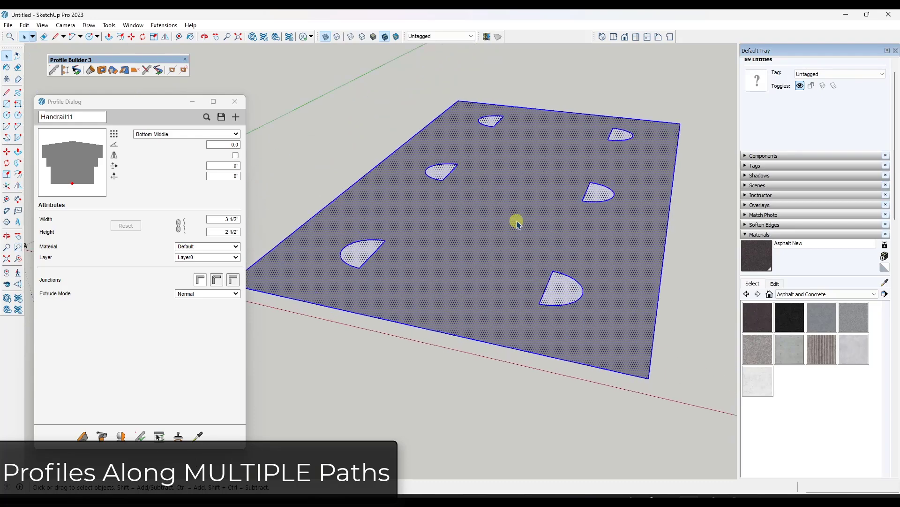
# Load the b612-curb+gutter profile from the Concrete-Curbs folder of the profile library
pyautogui.click(206, 119)
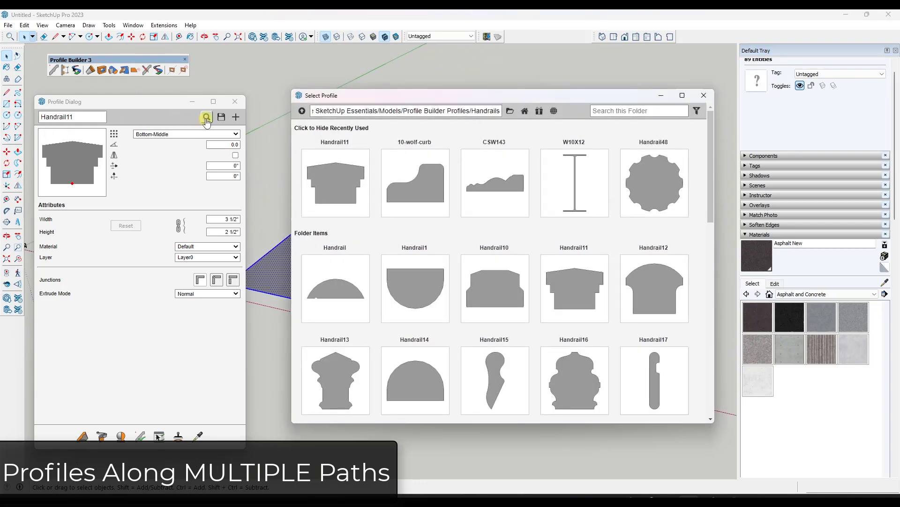
pyautogui.click(301, 112)
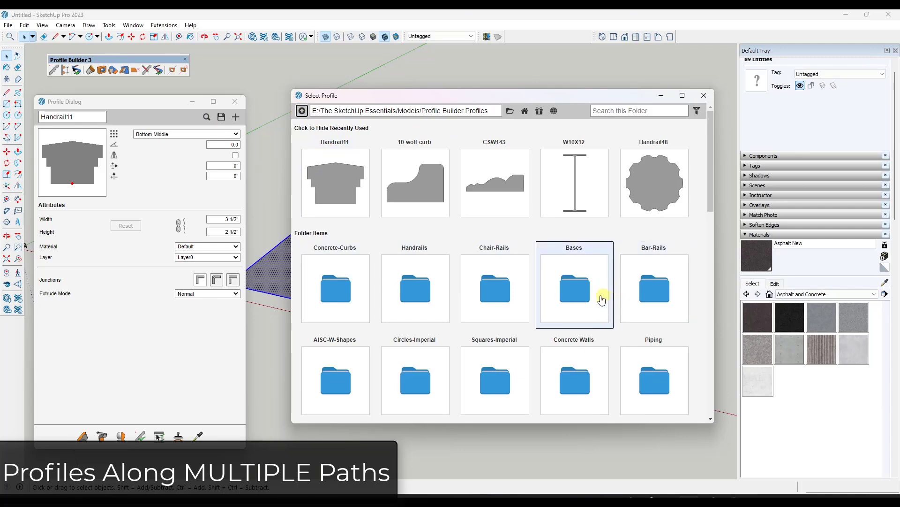
pyautogui.click(336, 286)
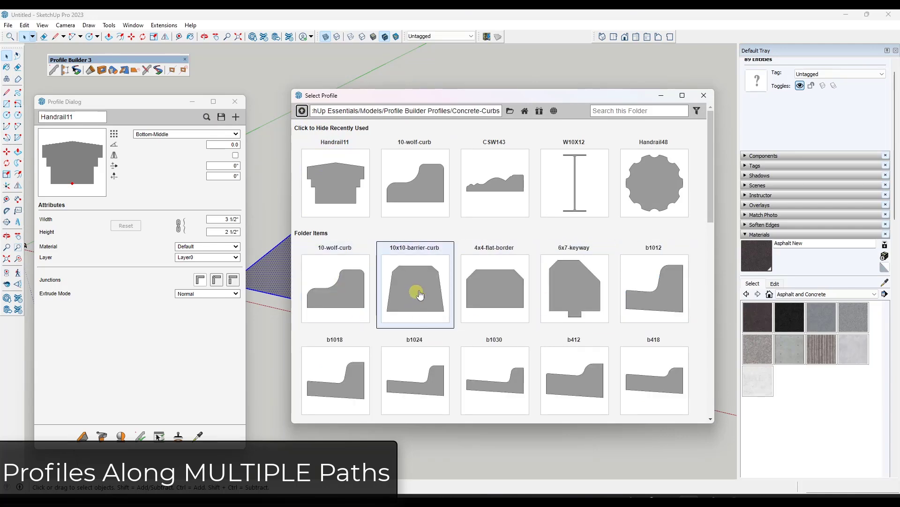
pyautogui.scroll(-2, 455, 328)
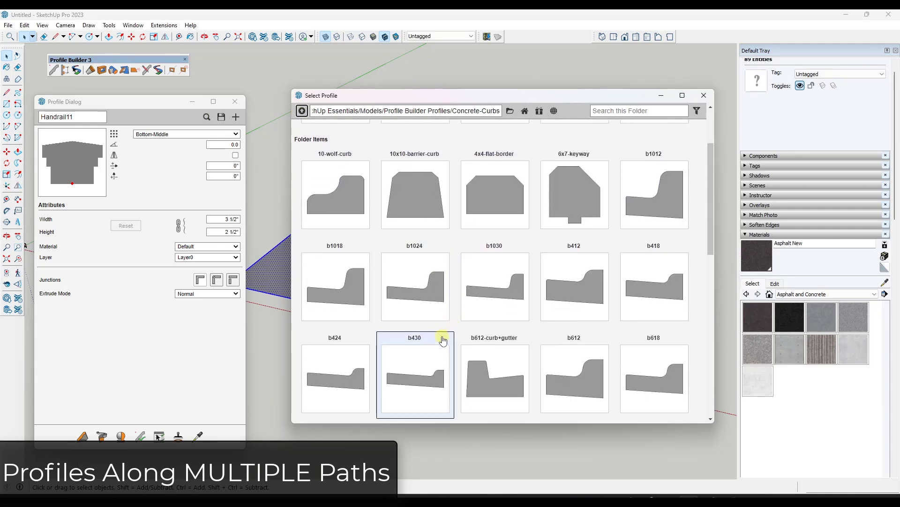
pyautogui.click(481, 381)
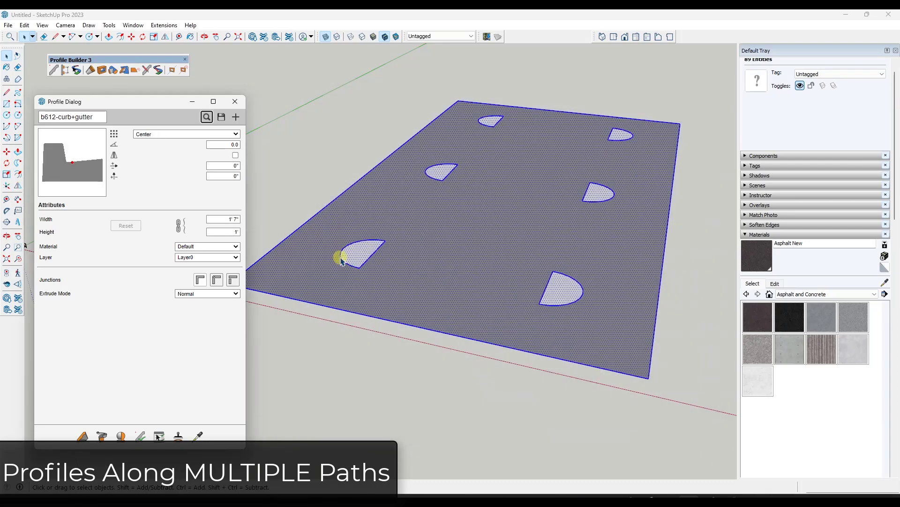
# Set the curb profile's placement point to Bottom-Left and build it along all selected lot and island edges
pyautogui.scroll(2, 353, 258)
pyautogui.scroll(1, 360, 255)
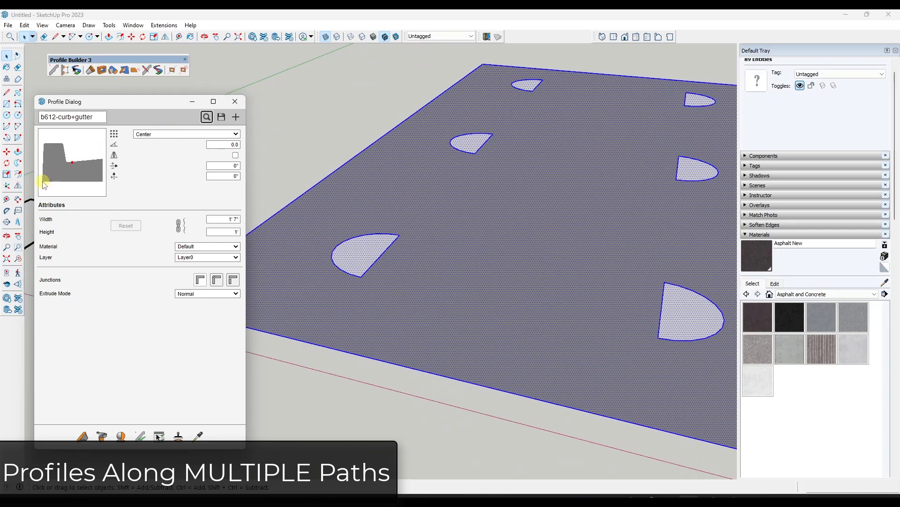
pyautogui.click(190, 135)
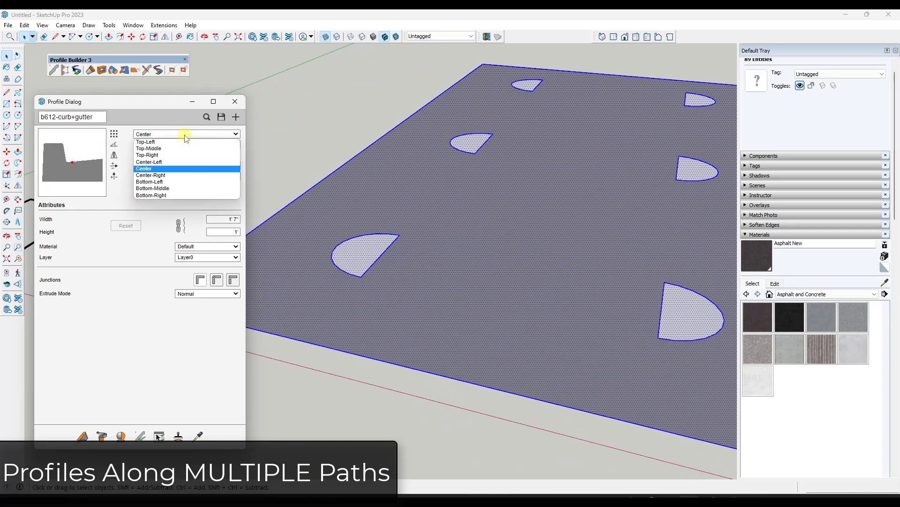
pyautogui.click(158, 184)
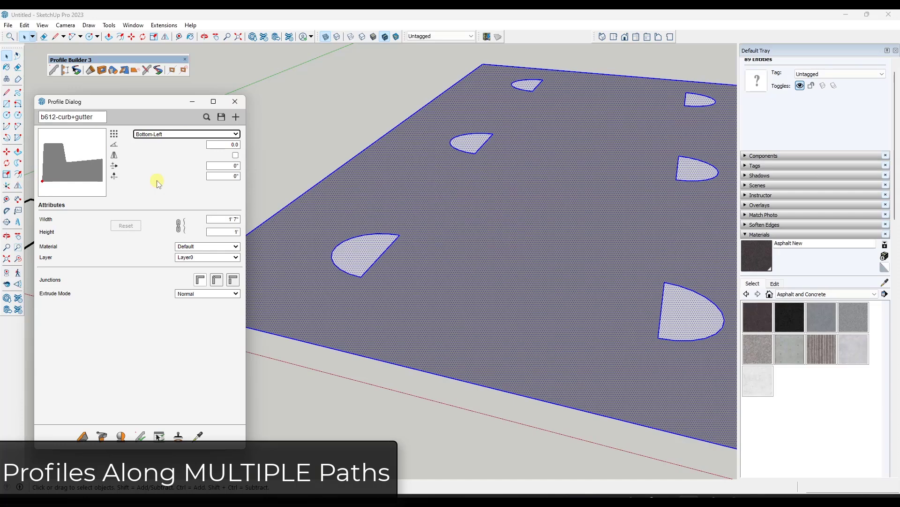
pyautogui.click(102, 438)
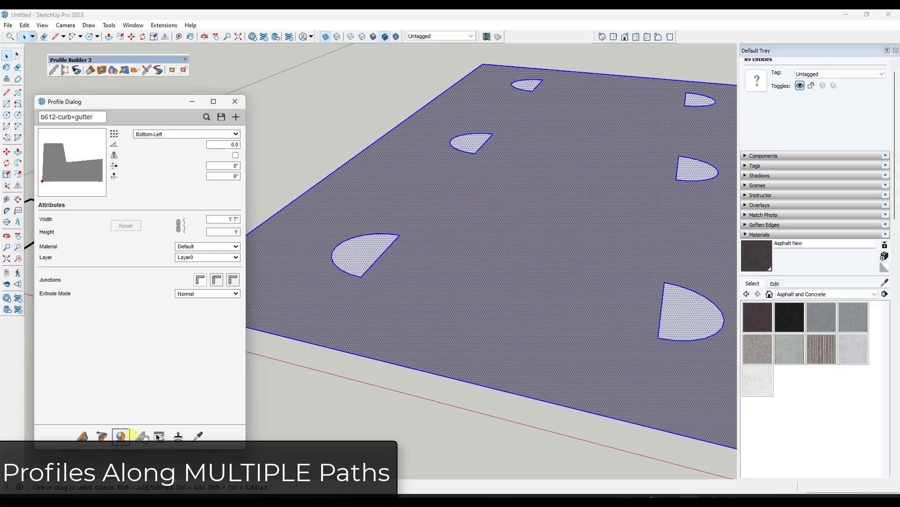
pyautogui.scroll(5, 370, 268)
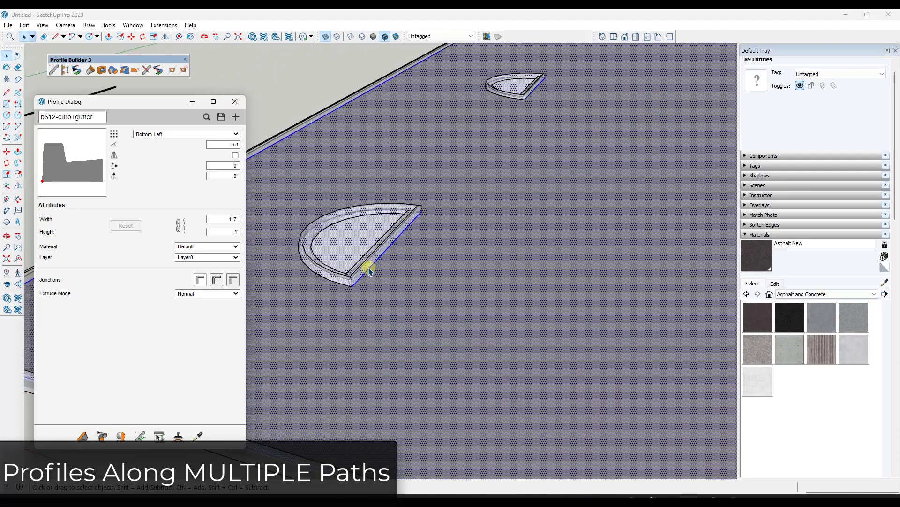
# Turn off the X-ray display so the parking lot and its curbs appear opaque
pyautogui.moveTo(358, 271); pyautogui.dragTo(429, 241, button='middle')
pyautogui.scroll(-6, 424, 235)
pyautogui.click(518, 102)
pyautogui.moveTo(517, 102); pyautogui.dragTo(458, 241, button='middle')
pyautogui.click(757, 255)
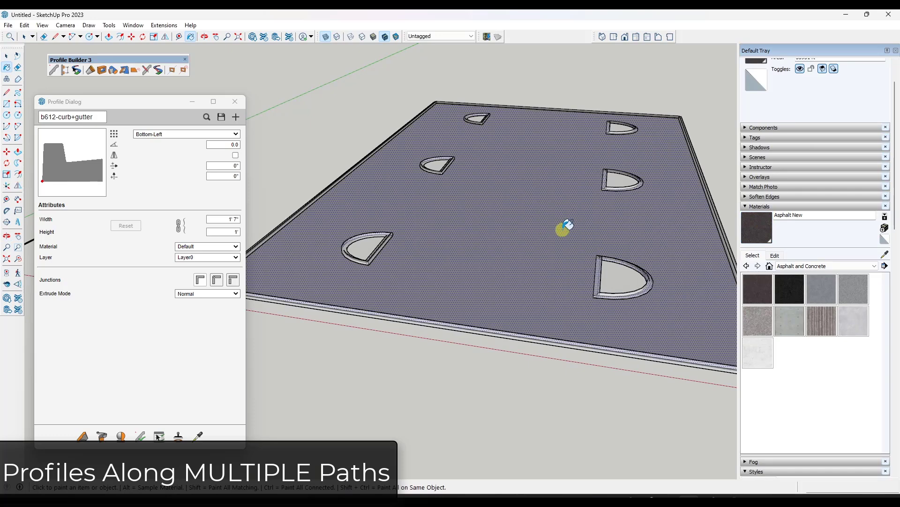
pyautogui.moveTo(565, 227); pyautogui.dragTo(546, 207, button='middle')
pyautogui.press('space')
pyautogui.click(324, 37)
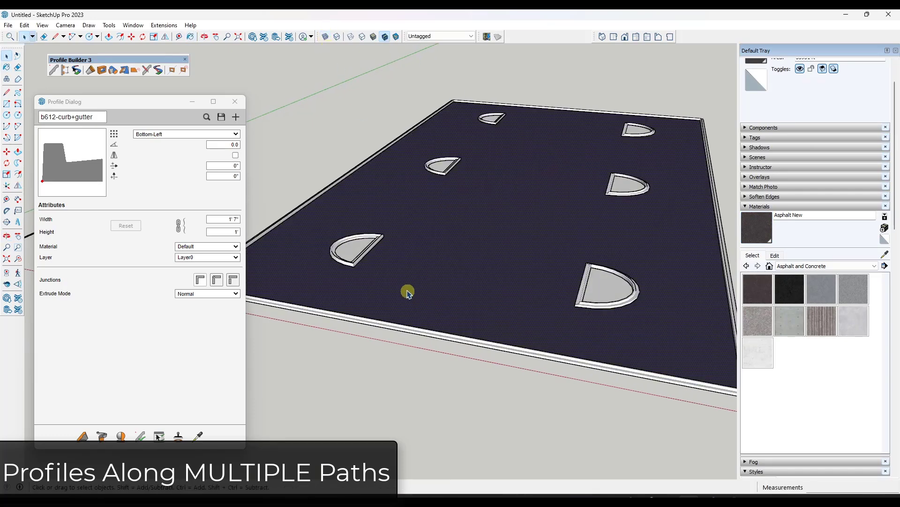
# Examine the orientation of the curb and gutter around the nearest island
pyautogui.scroll(6, 388, 263)
pyautogui.scroll(-4, 351, 261)
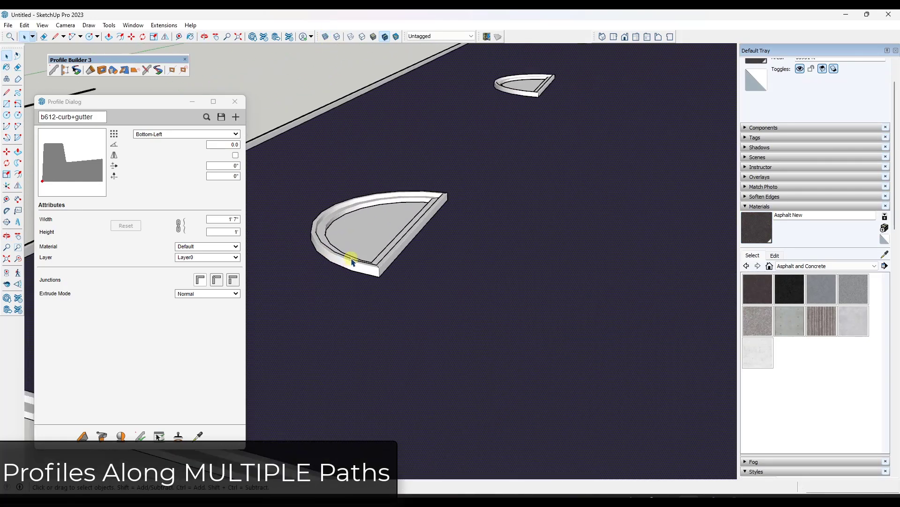
pyautogui.scroll(4, 355, 261)
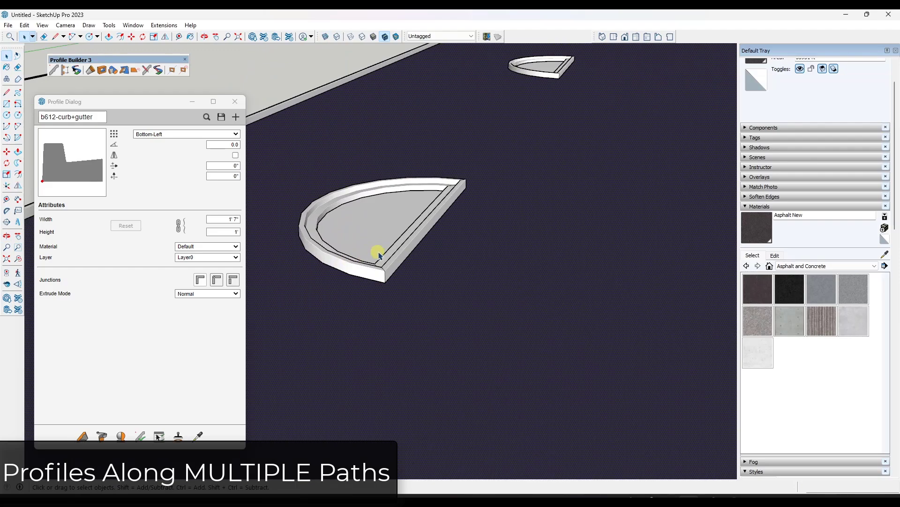
pyautogui.scroll(-4, 379, 255)
pyautogui.moveTo(382, 416); pyautogui.dragTo(446, 239, button='middle')
pyautogui.scroll(4, 435, 230)
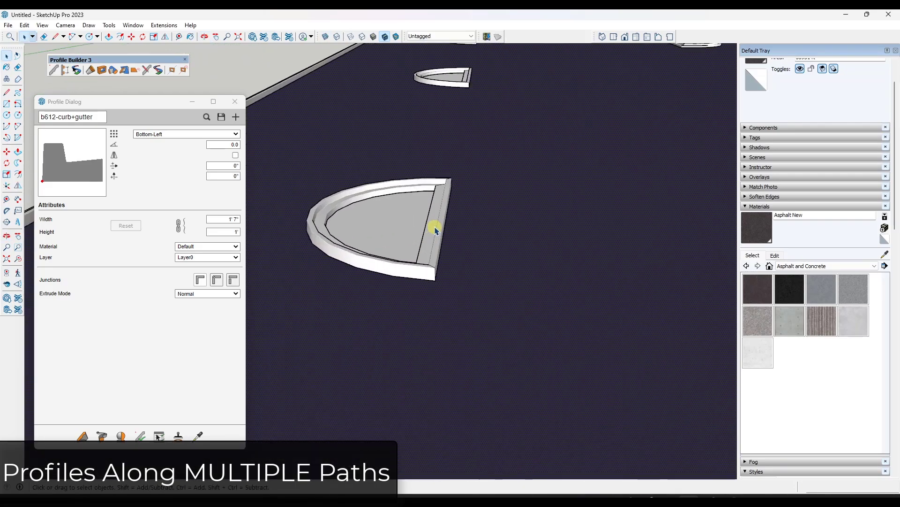
pyautogui.scroll(1, 435, 229)
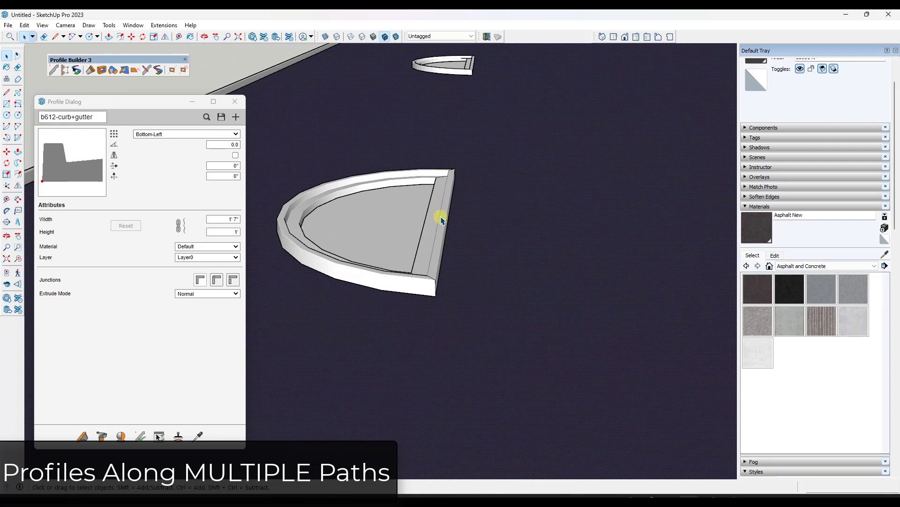
pyautogui.scroll(-10, 438, 217)
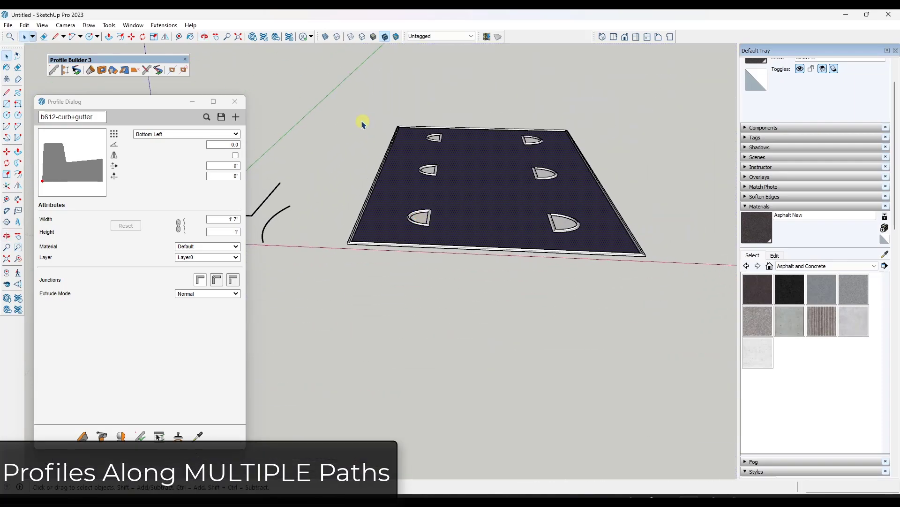
# Select all the lot and island curbs, mirror the profile, and apply all profile properties to them
pyautogui.moveTo(338, 94); pyautogui.dragTo(657, 291)
pyautogui.scroll(5, 458, 209)
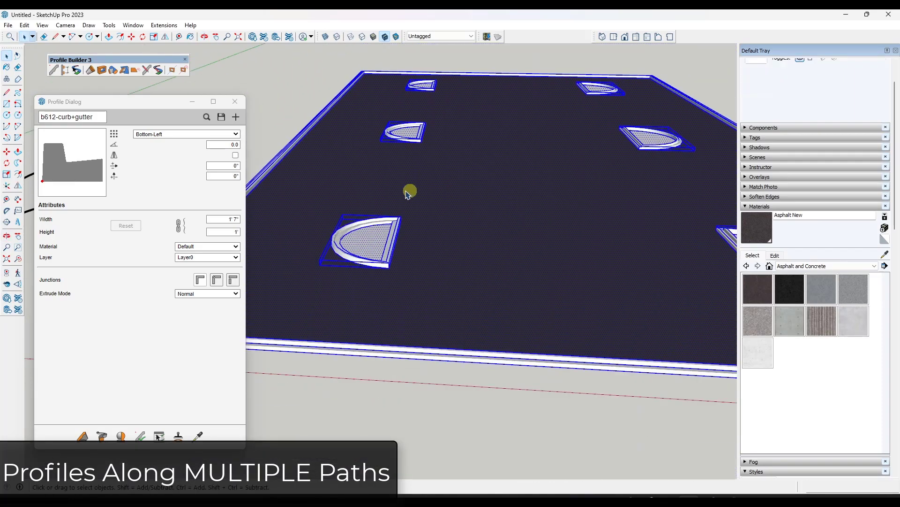
pyautogui.click(140, 436)
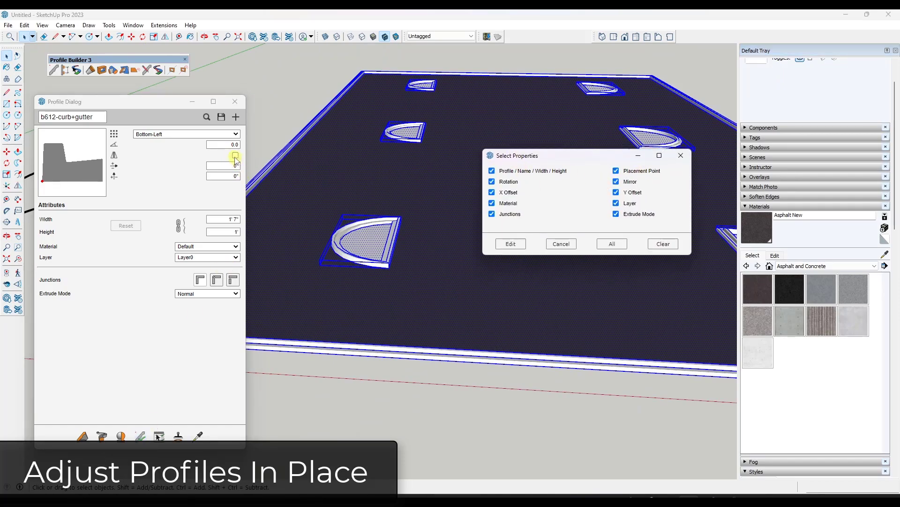
pyautogui.click(235, 155)
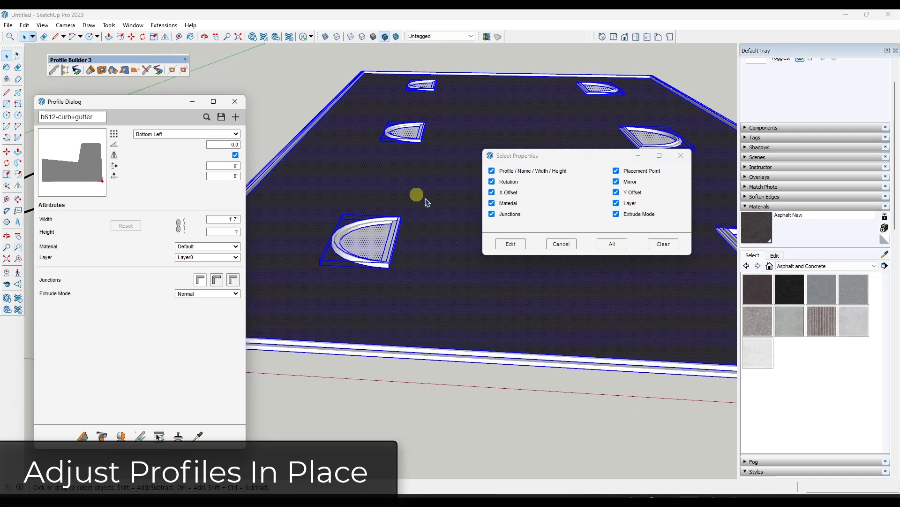
pyautogui.click(511, 243)
pyautogui.scroll(4, 390, 265)
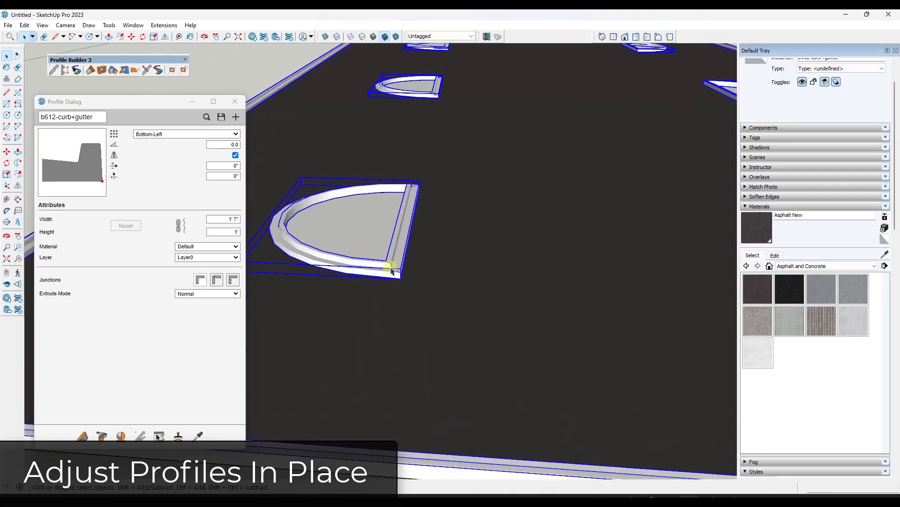
pyautogui.moveTo(391, 270); pyautogui.dragTo(397, 248, button='middle')
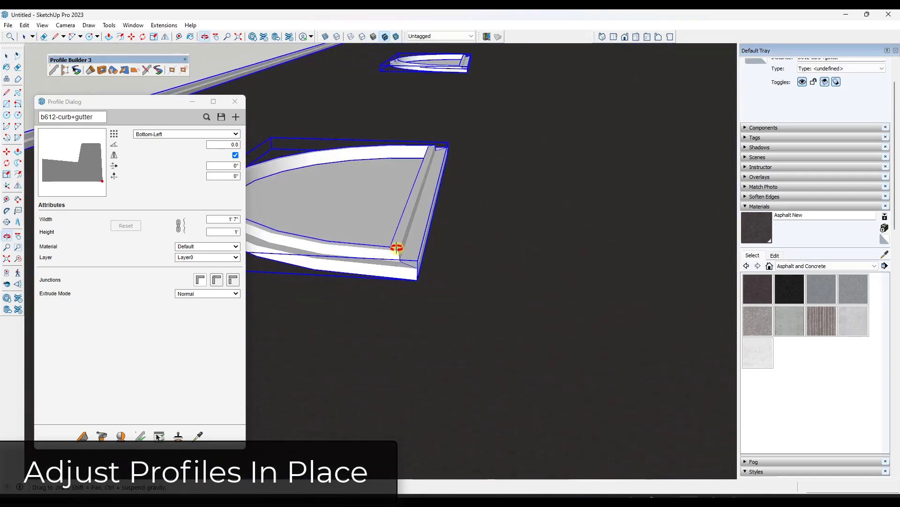
pyautogui.scroll(-8, 396, 247)
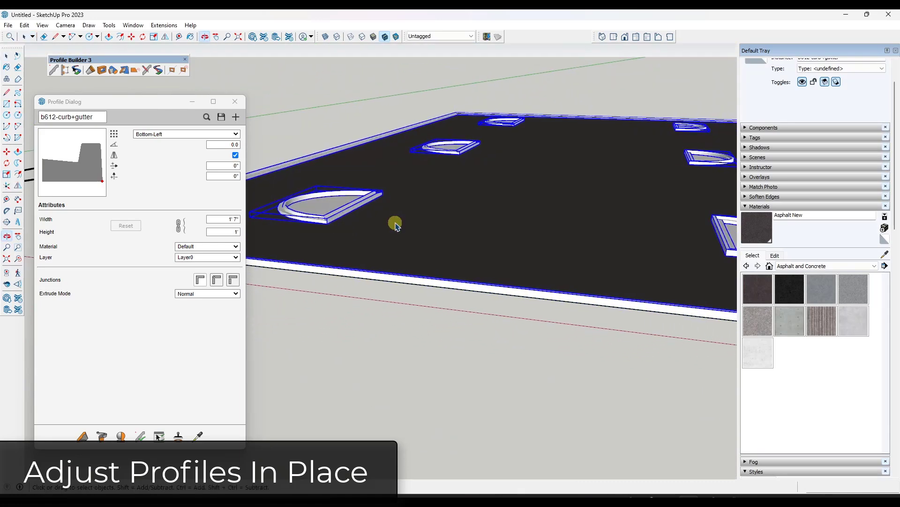
pyautogui.scroll(-3, 393, 222)
pyautogui.moveTo(390, 221); pyautogui.dragTo(463, 243, button='middle')
pyautogui.scroll(-1, 487, 242)
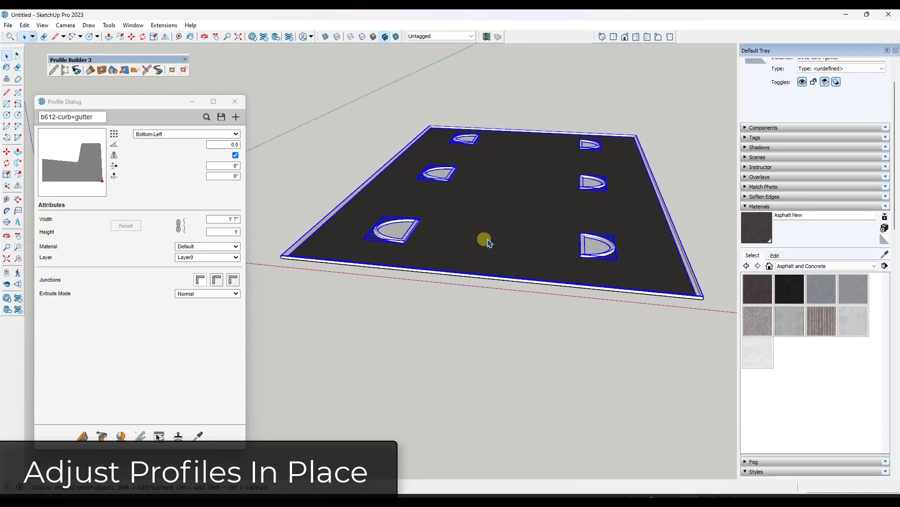
# Load the curb+gutter-profile from the Concrete-Curbs folder as the replacement for the selected curbs
pyautogui.scroll(3, 548, 227)
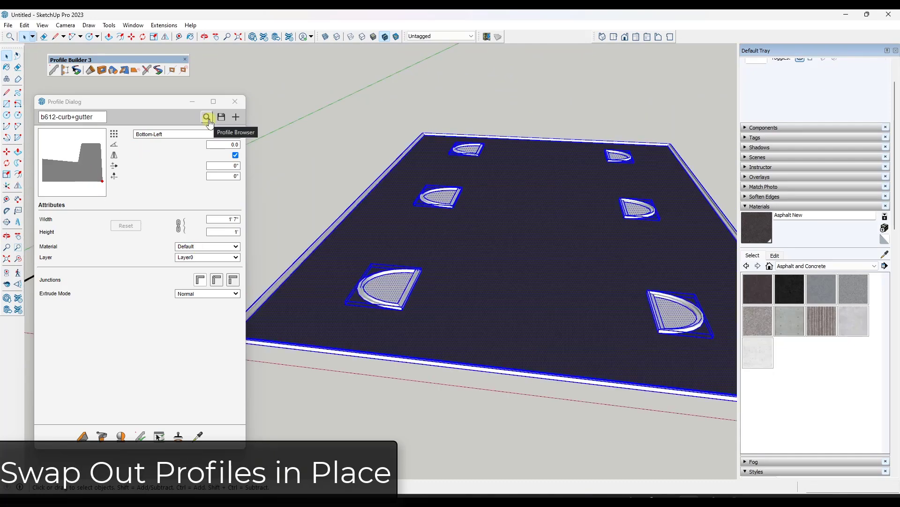
pyautogui.click(434, 312)
pyautogui.click(207, 118)
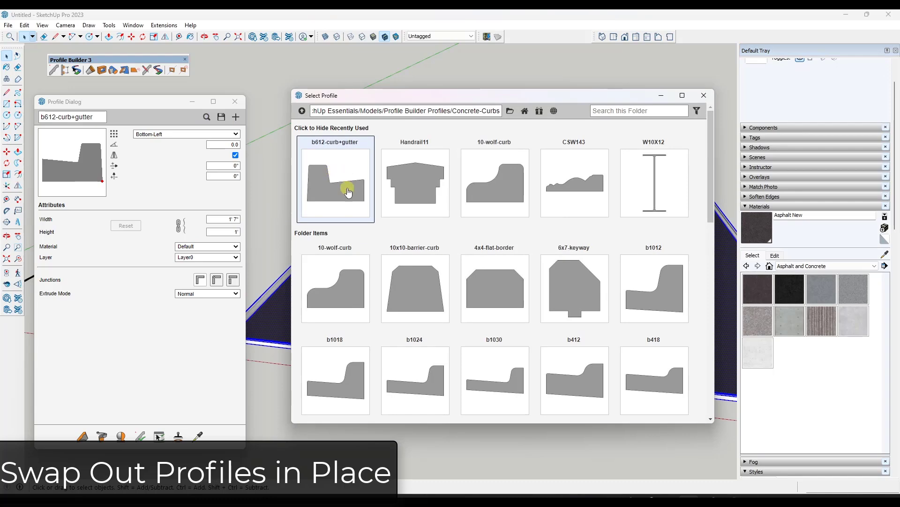
pyautogui.scroll(-9, 364, 336)
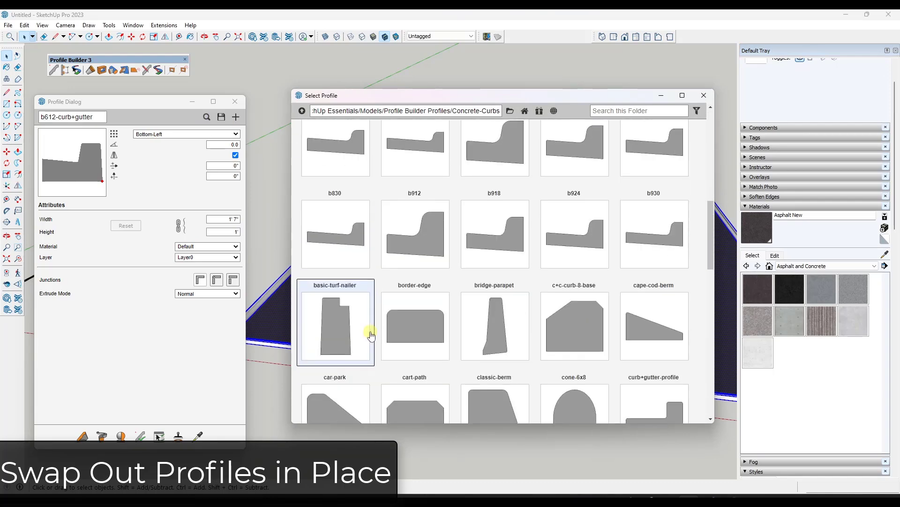
pyautogui.scroll(-3, 369, 335)
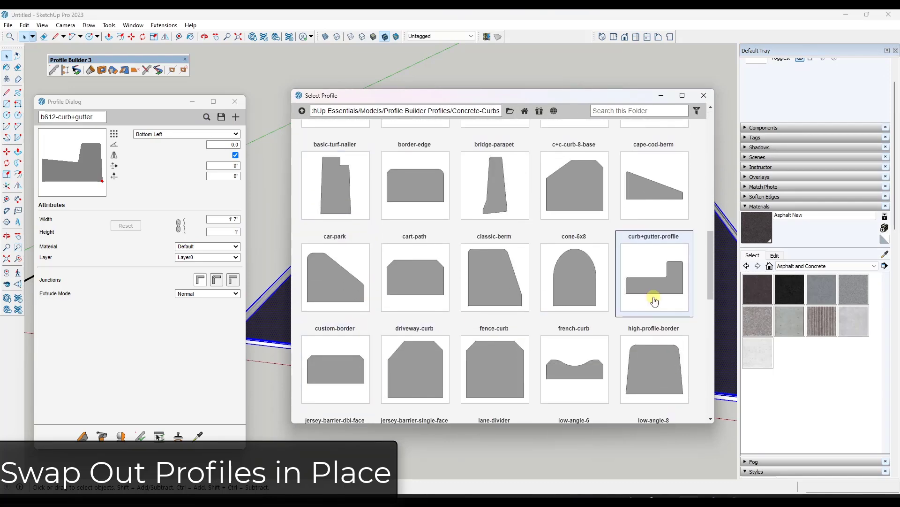
pyautogui.click(654, 300)
# Set the curb+gutter-profile's placement point to Bottom-Right and apply all its properties to the selected curbs
pyautogui.scroll(2, 636, 284)
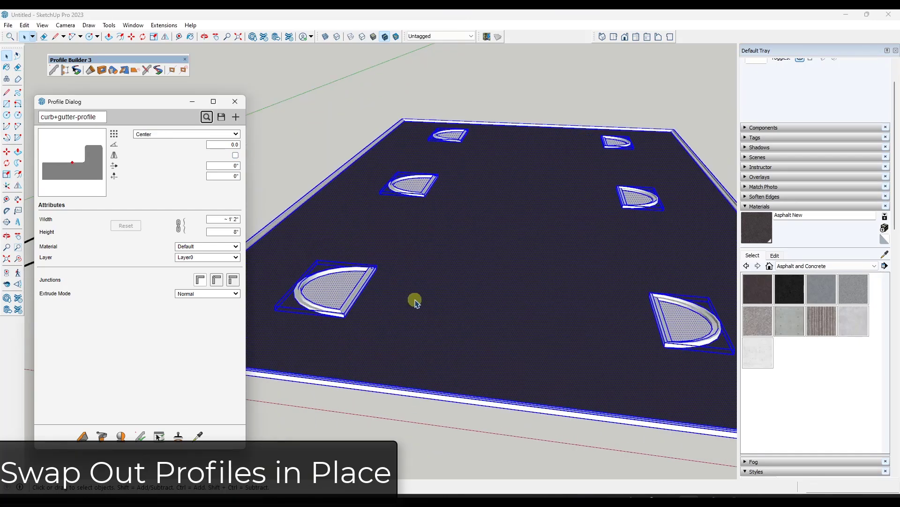
pyautogui.click(158, 134)
pyautogui.click(157, 182)
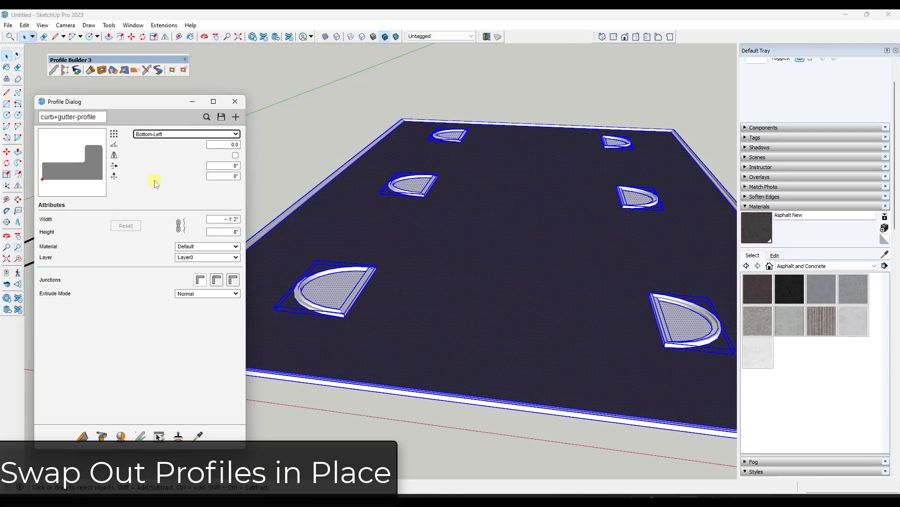
pyautogui.click(156, 135)
pyautogui.click(160, 201)
pyautogui.click(141, 437)
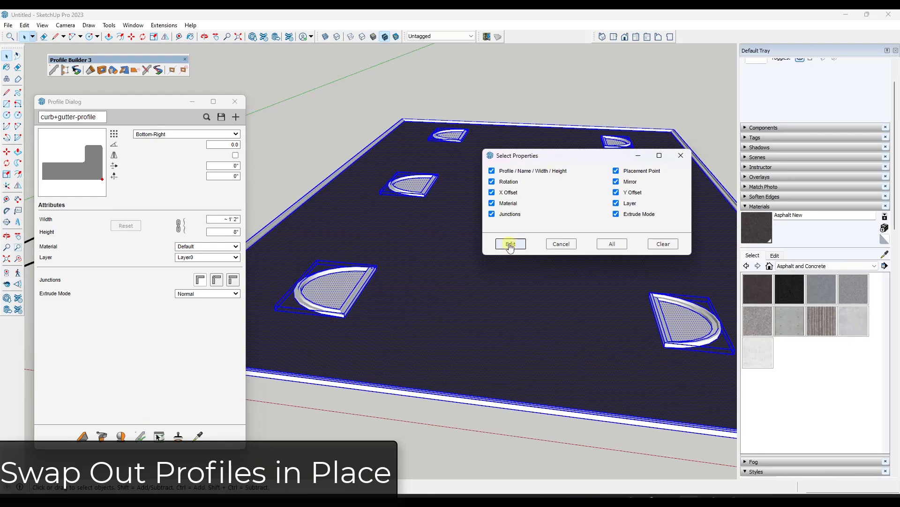
pyautogui.click(510, 244)
# Examine the replaced curb profile around the parking islands and along the lot's edge
pyautogui.scroll(10, 334, 308)
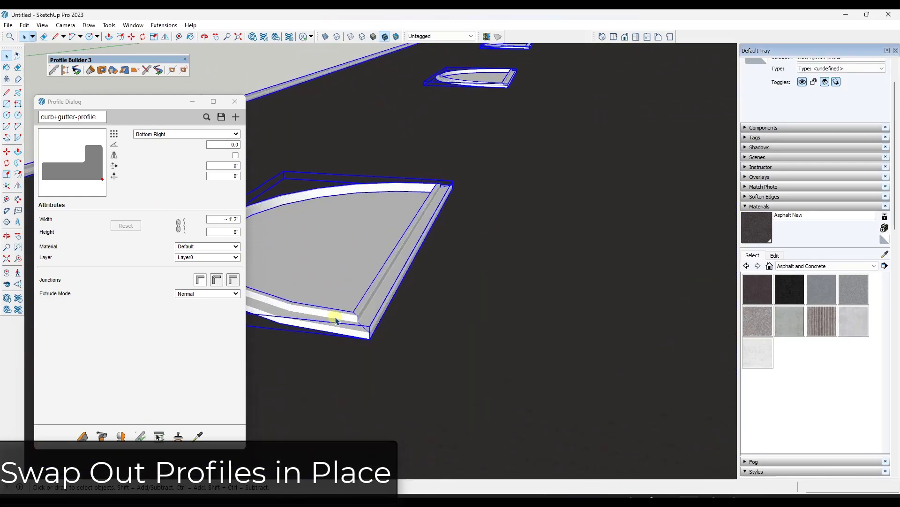
pyautogui.keyDown('shift'); pyautogui.moveTo(371, 304); pyautogui.dragTo(502, 284, button='middle'); pyautogui.keyUp('shift')
pyautogui.scroll(-5, 460, 296)
pyautogui.scroll(-5, 364, 292)
pyautogui.scroll(6, 550, 297)
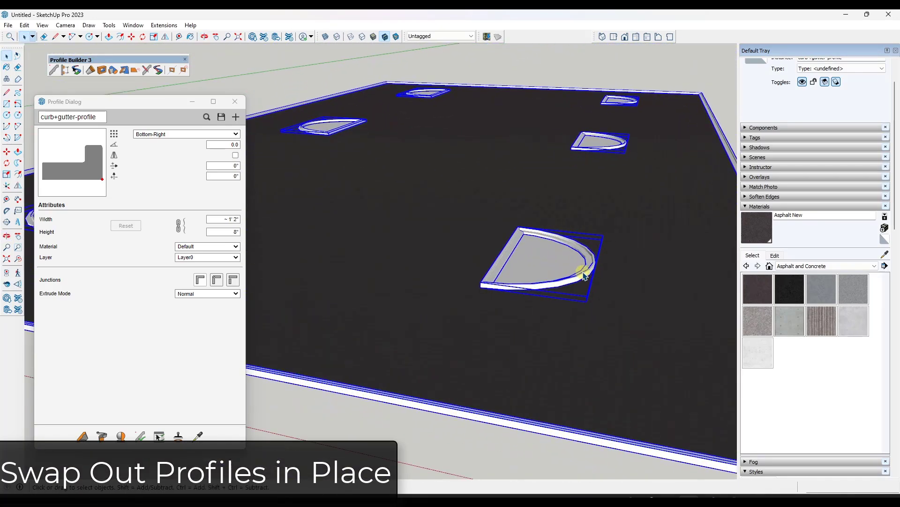
pyautogui.scroll(-2, 586, 272)
pyautogui.scroll(-3, 499, 267)
pyautogui.scroll(3, 450, 266)
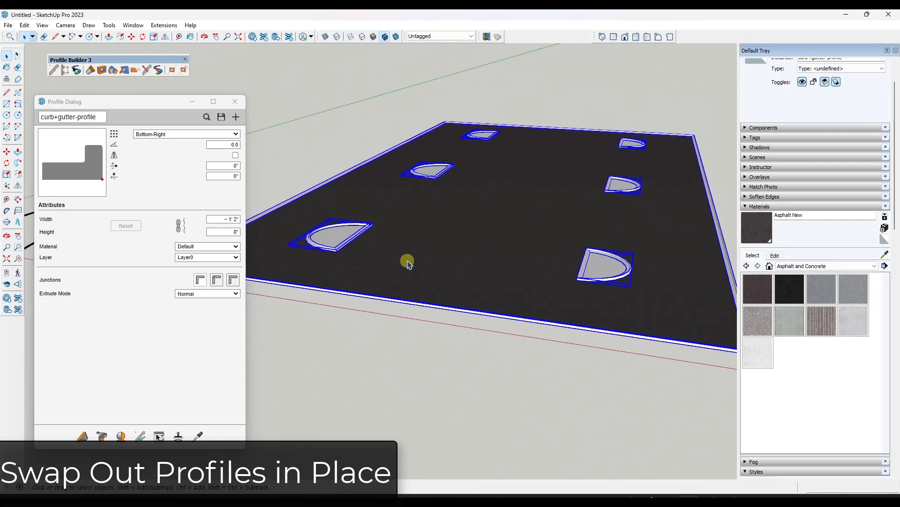
pyautogui.scroll(5, 298, 238)
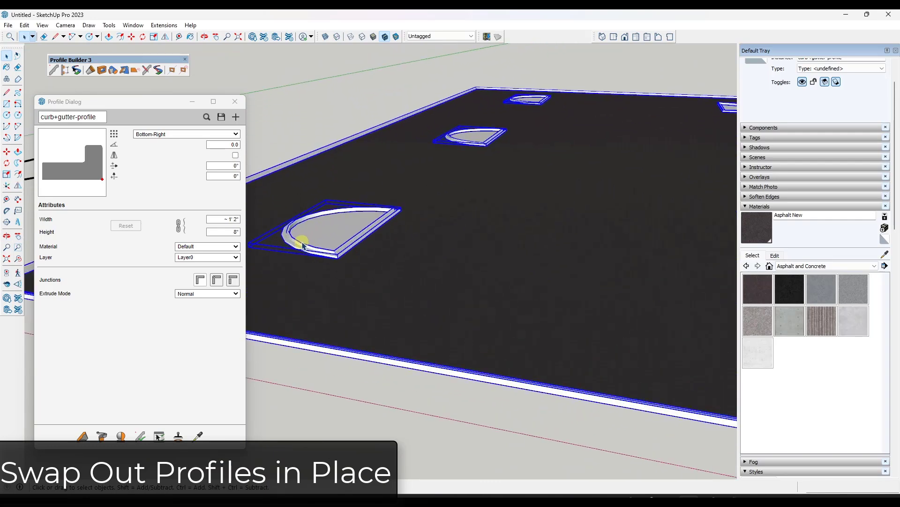
pyautogui.scroll(-2, 300, 244)
pyautogui.scroll(-5, 297, 240)
pyautogui.moveTo(298, 237); pyautogui.dragTo(352, 251, button='middle')
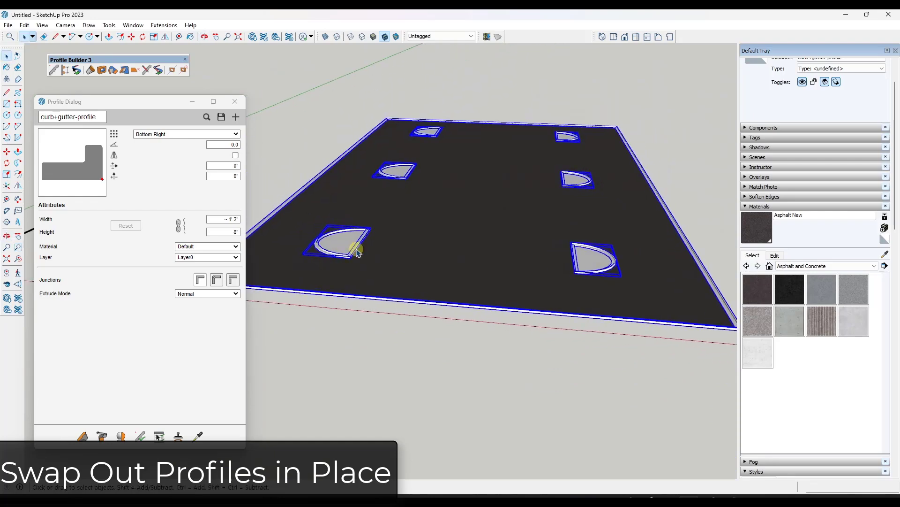
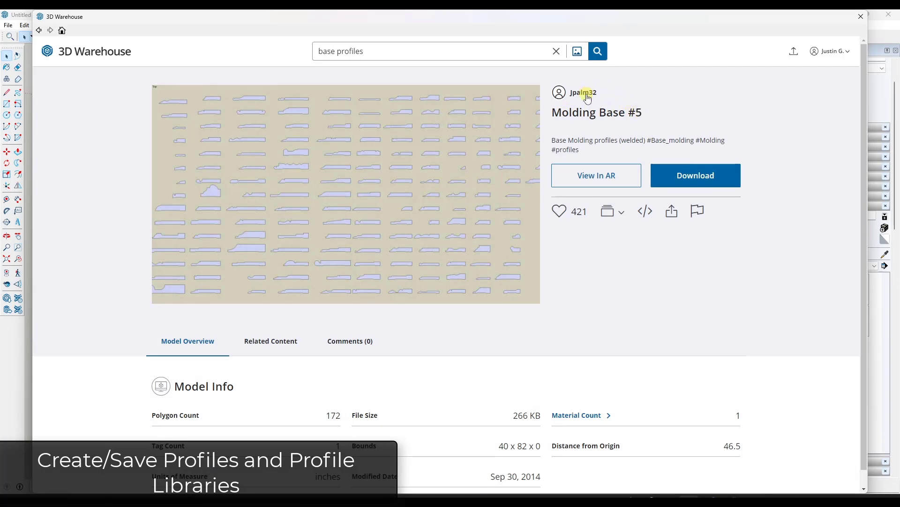
# Load the Molding Base #5 model from 3D Warehouse into the scene and place it near the scale figure
pyautogui.click(701, 182)
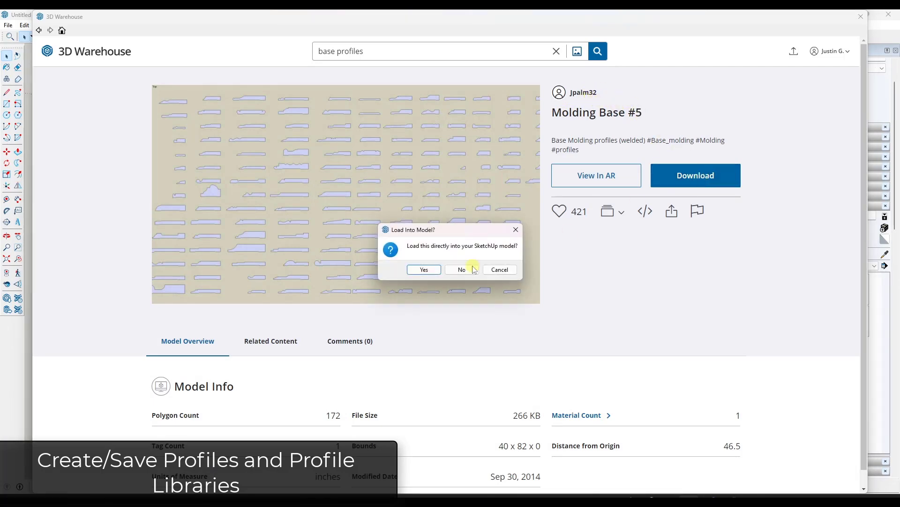
pyautogui.click(413, 268)
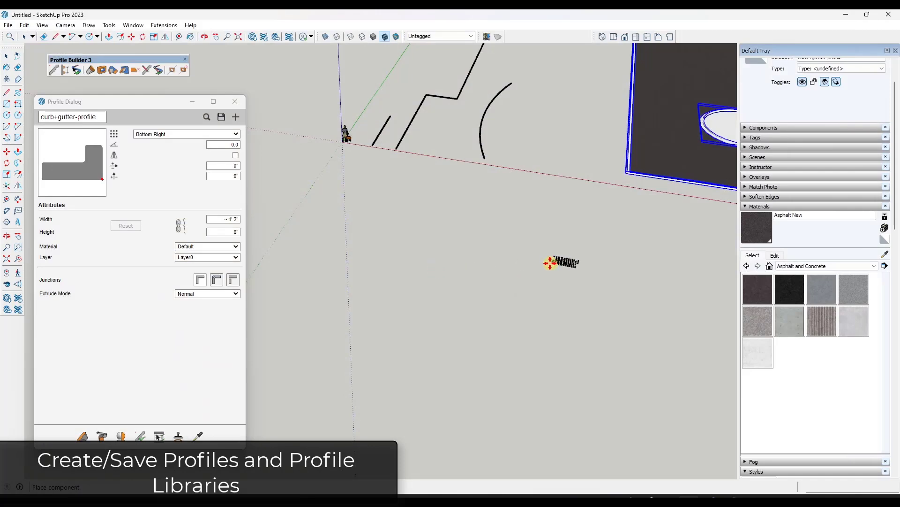
pyautogui.scroll(3, 382, 256)
pyautogui.click(390, 204)
pyautogui.scroll(5, 408, 202)
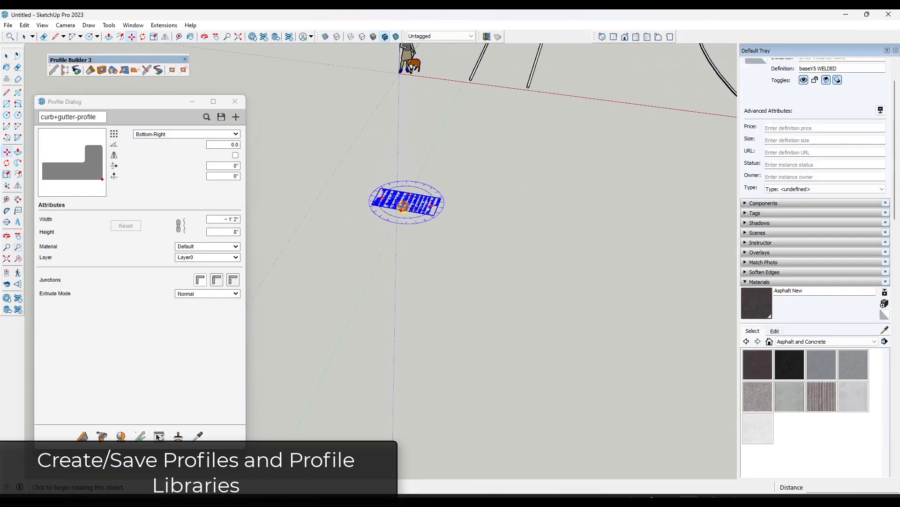
# Explode the molding component and the objects nested in it into loose profile faces
pyautogui.rightClick(407, 202)
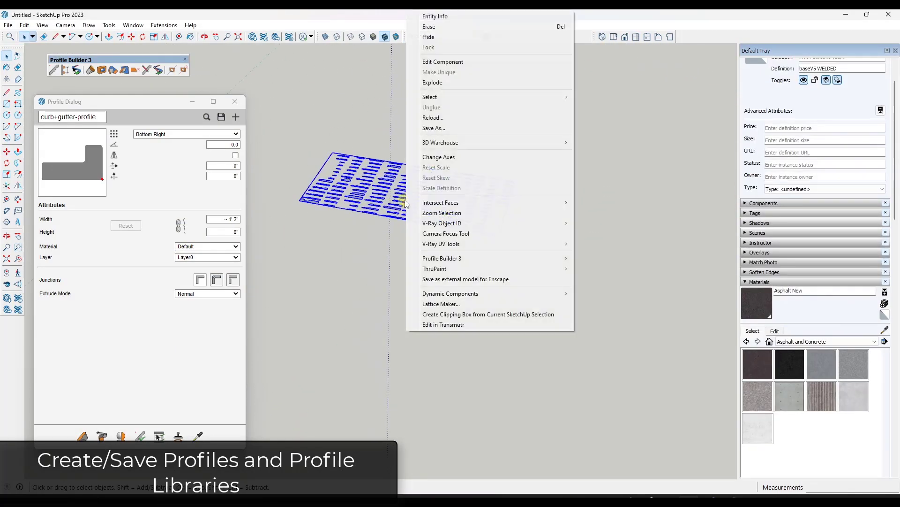
pyautogui.click(432, 83)
pyautogui.scroll(5, 323, 188)
pyautogui.rightClick(314, 231)
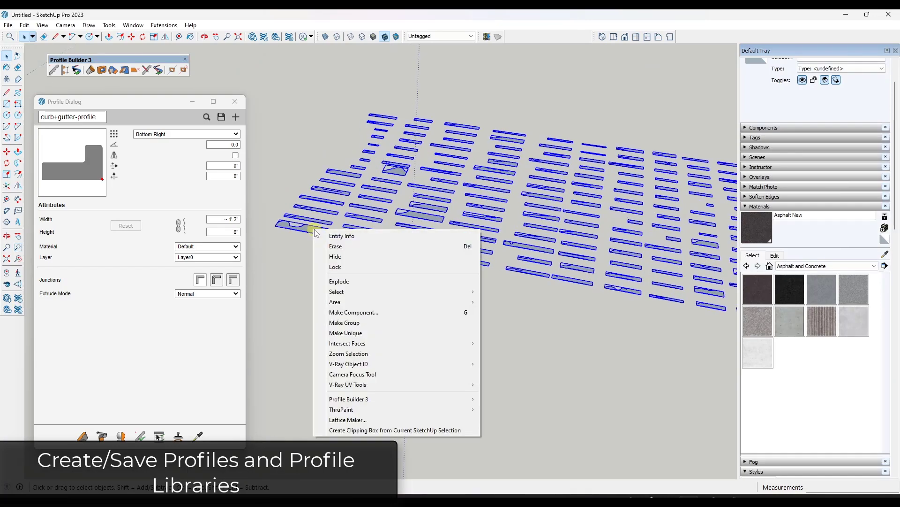
pyautogui.click(347, 280)
# Create a new profile named CW1000 from the large rounded molding face at the corner of the array
pyautogui.moveTo(373, 233); pyautogui.dragTo(379, 290, button='middle')
pyautogui.scroll(3, 312, 252)
pyautogui.scroll(-3, 338, 245)
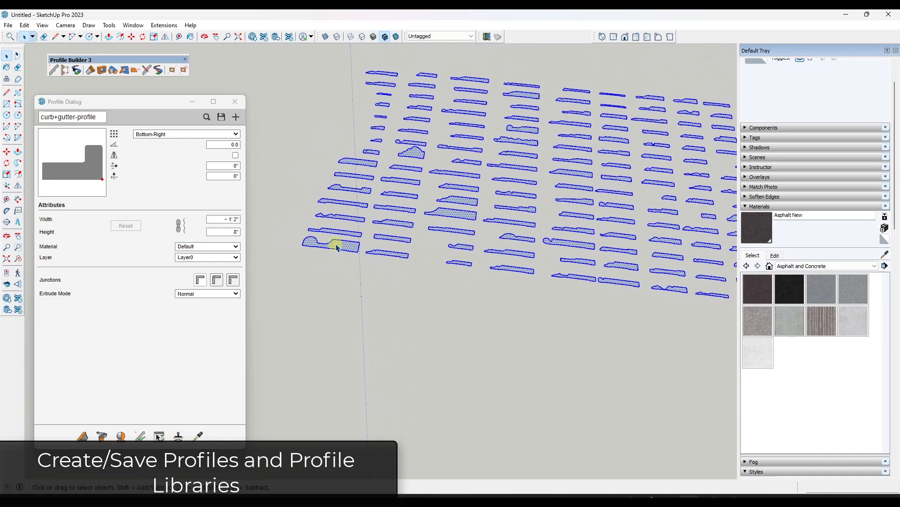
pyautogui.scroll(3, 342, 247)
pyautogui.click(341, 248)
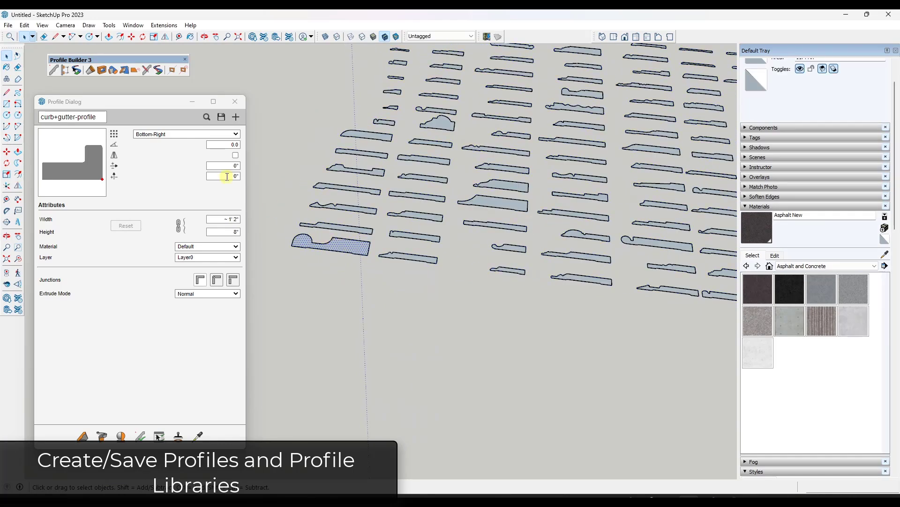
pyautogui.click(236, 117)
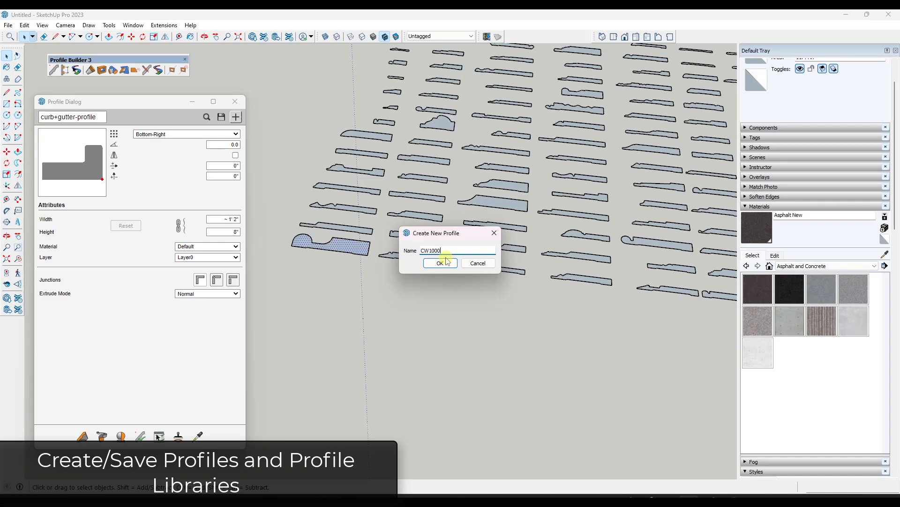
pyautogui.click(441, 263)
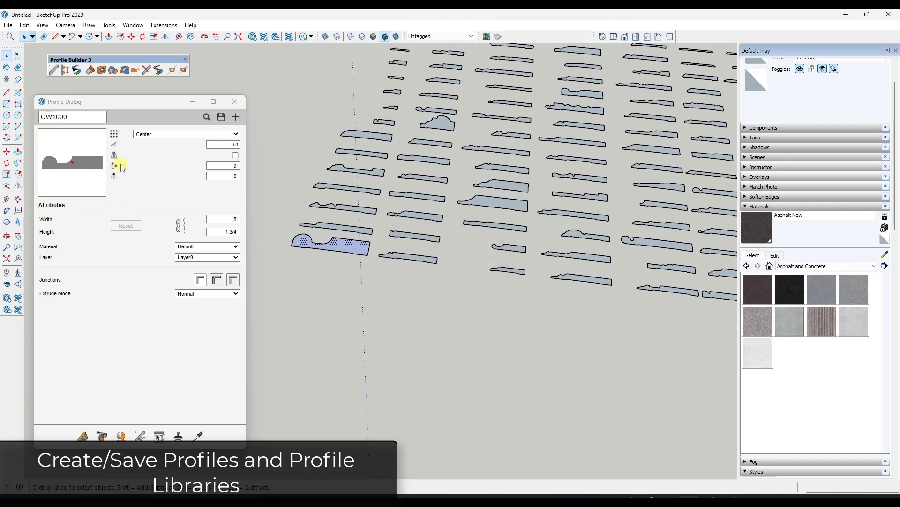
# Set the CW1000 placement point to Bottom-Right and extrude a short straight test piece beside the molding faces
pyautogui.scroll(5, 309, 245)
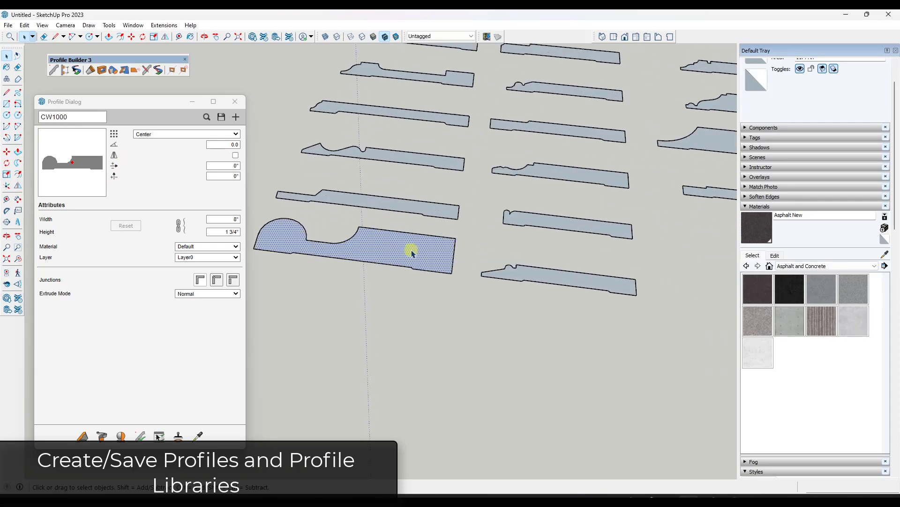
pyautogui.scroll(-4, 174, 136)
pyautogui.scroll(-5, 472, 181)
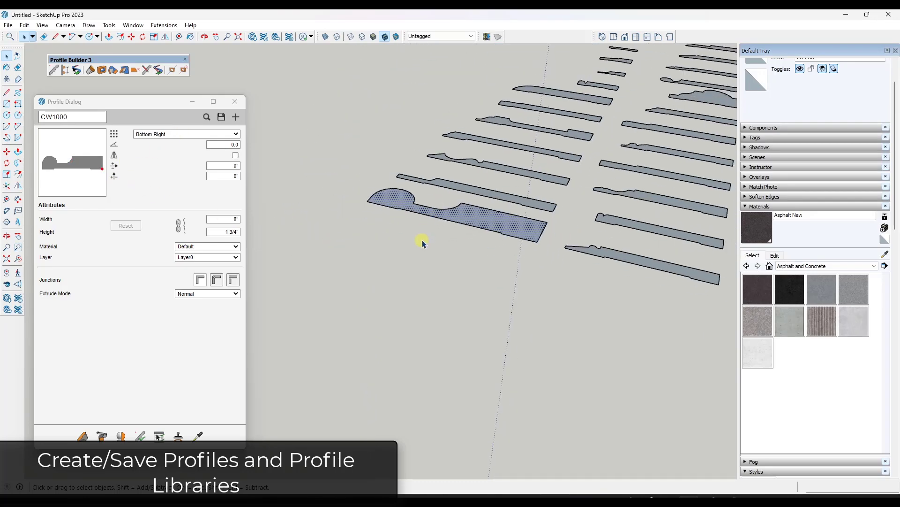
pyautogui.click(82, 436)
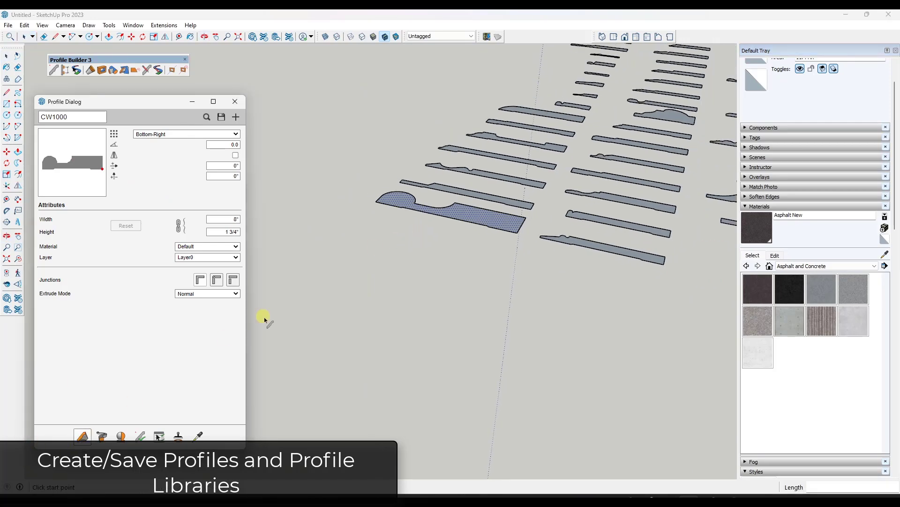
pyautogui.click(324, 257)
pyautogui.doubleClick(483, 297)
pyautogui.moveTo(539, 286); pyautogui.dragTo(472, 285, button='middle')
pyautogui.press('space')
pyautogui.scroll(3, 403, 247)
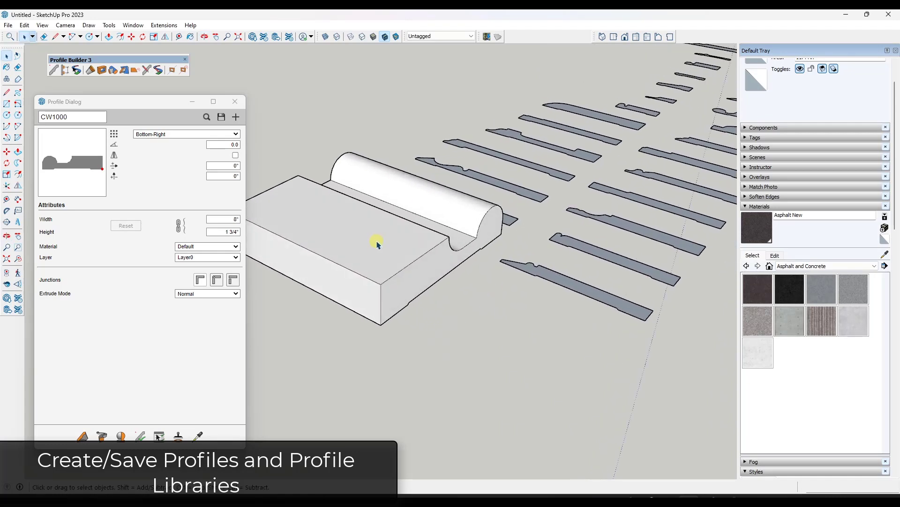
# Set the profile rotation to -90 and apply it to the test molding piece
pyautogui.doubleClick(226, 144)
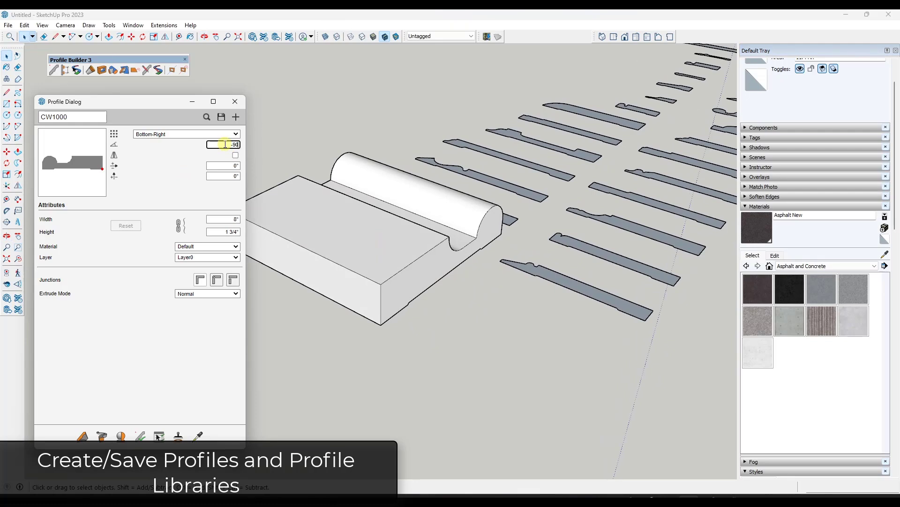
pyautogui.click(315, 312)
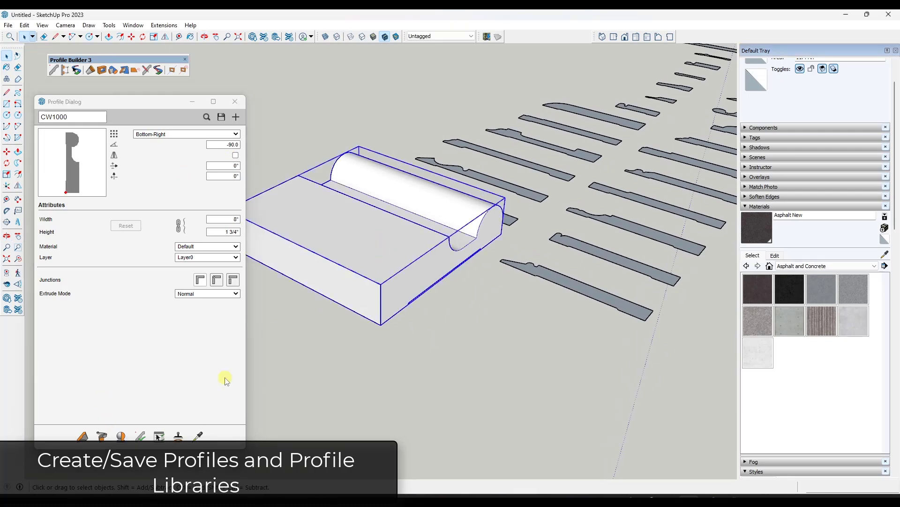
pyautogui.click(141, 436)
pyautogui.click(501, 250)
pyautogui.scroll(-5, 469, 272)
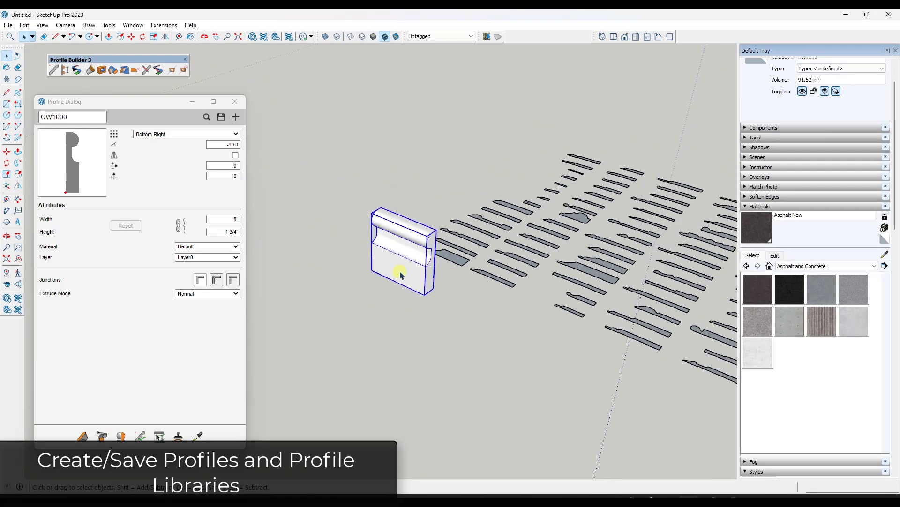
pyautogui.scroll(5, 411, 234)
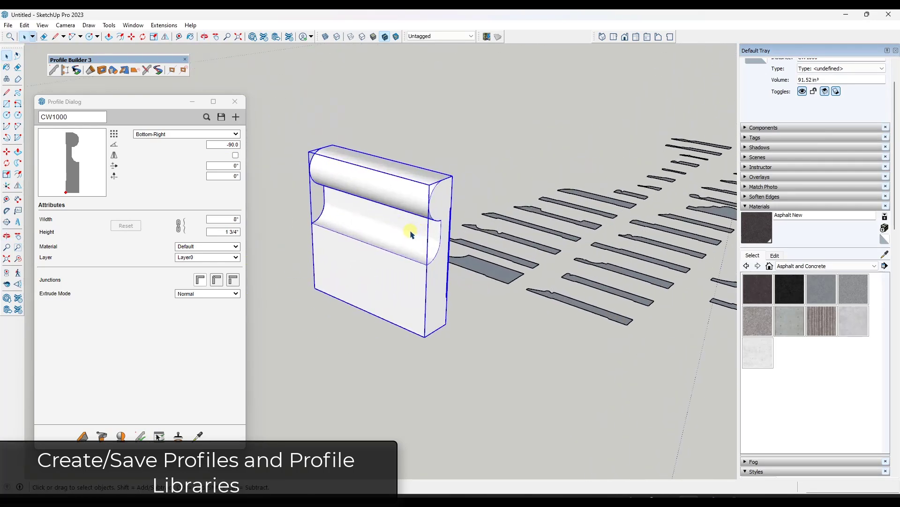
# Delete the test molding piece and save the CW1000 profile in the Bases folder, replacing the existing file
pyautogui.press('Delete')
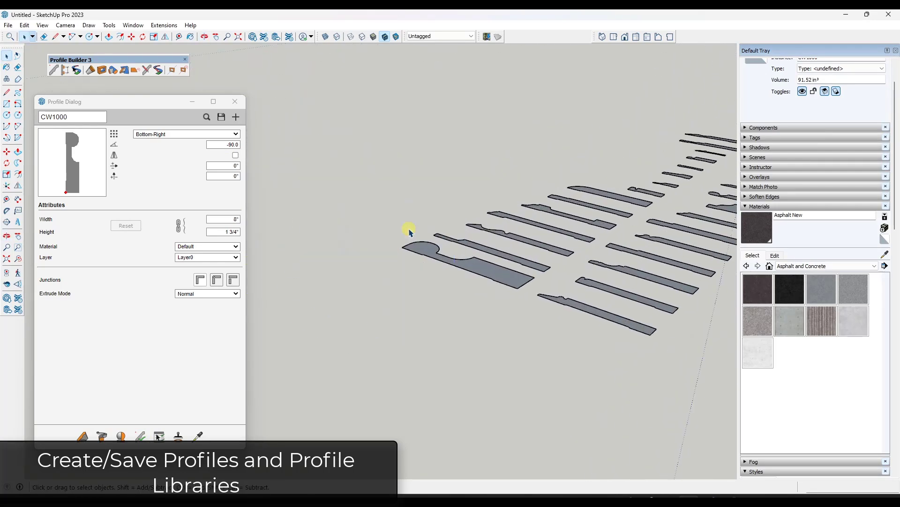
pyautogui.click(223, 118)
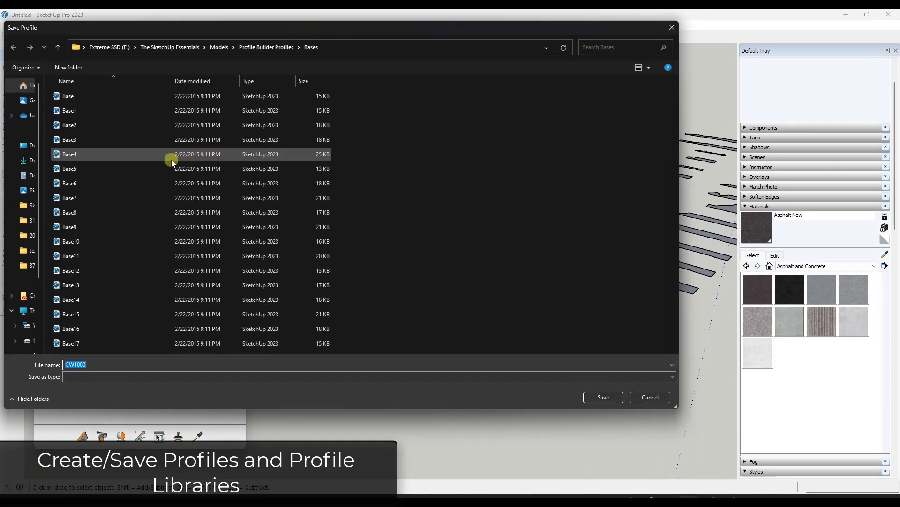
pyautogui.click(605, 397)
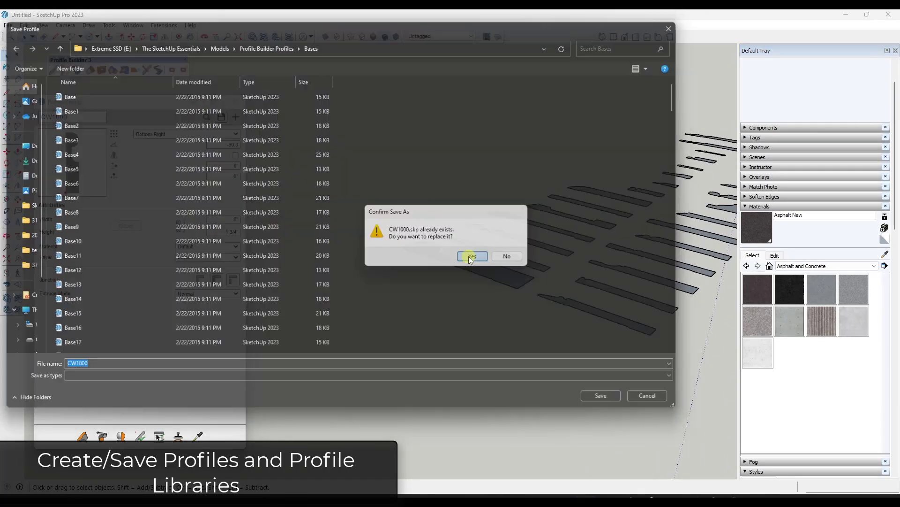
pyautogui.click(469, 256)
pyautogui.click(462, 264)
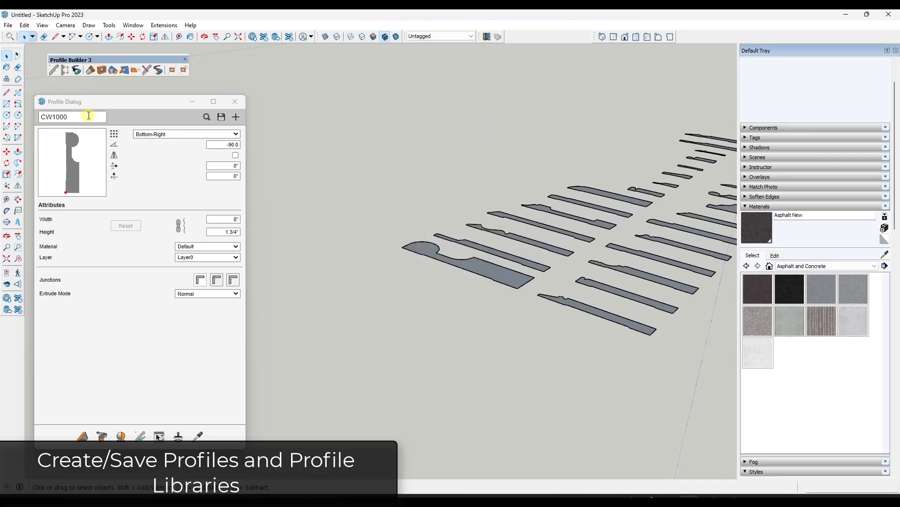
# Find the saved CW1000 profile in the Bases folder of the profile library and load it
pyautogui.click(207, 117)
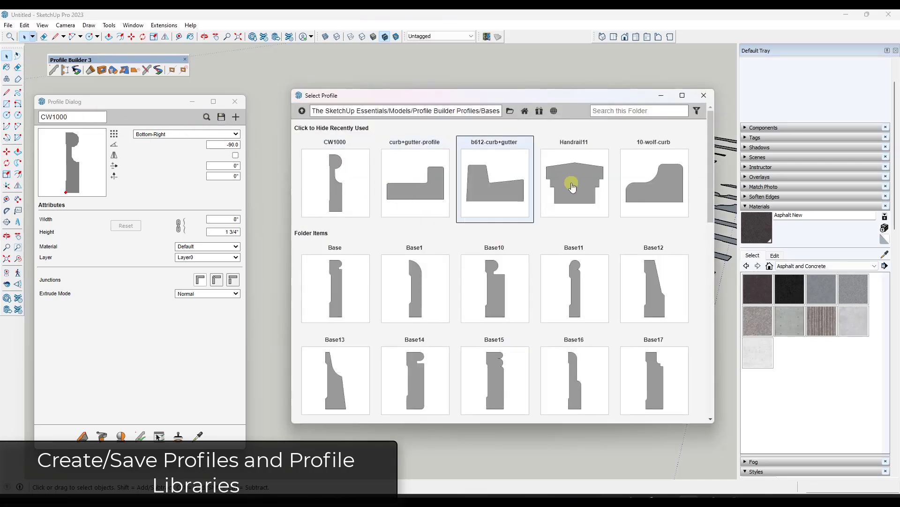
pyautogui.moveTo(708, 169); pyautogui.dragTo(704, 429)
pyautogui.scroll(-15, 689, 384)
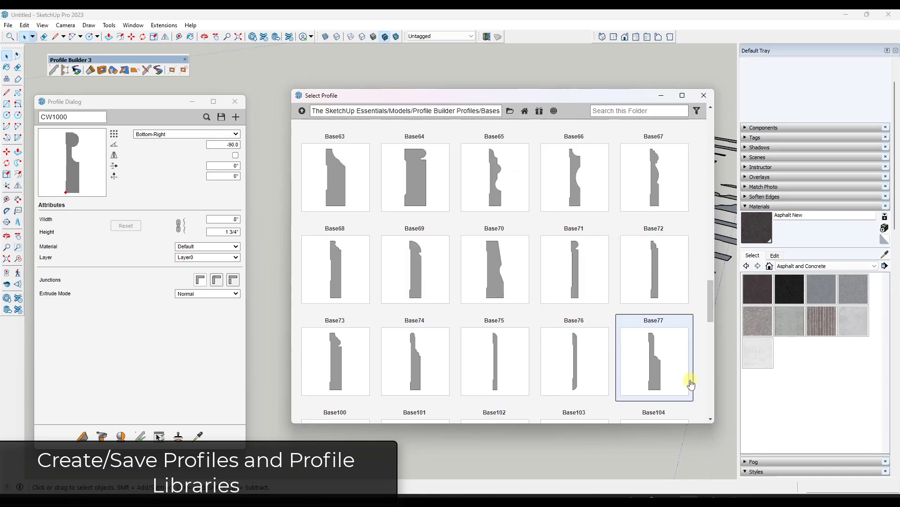
pyautogui.moveTo(710, 288); pyautogui.dragTo(708, 438)
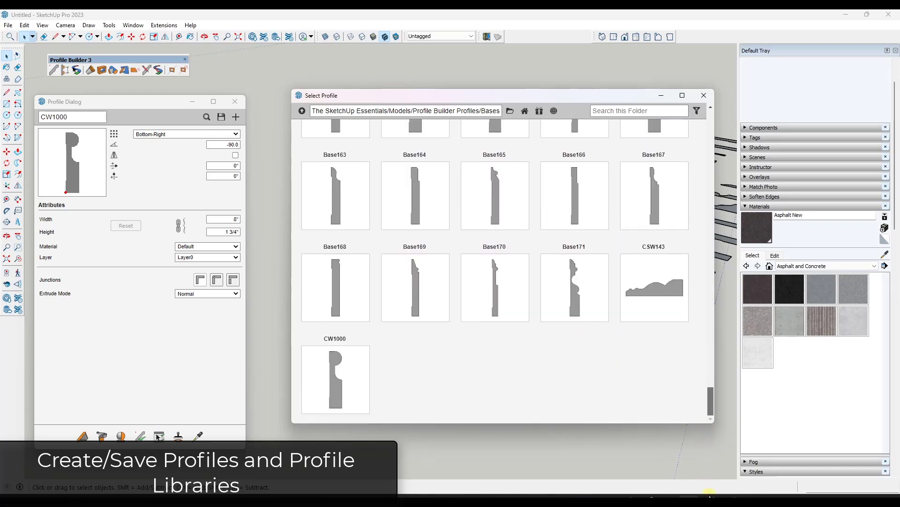
pyautogui.doubleClick(347, 376)
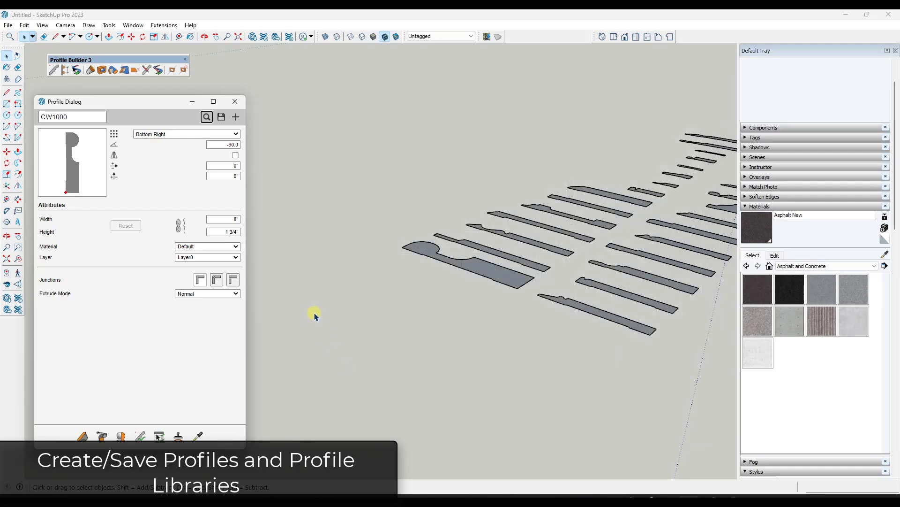
# Extrude a straight piece of the CW1000 molding about 3 ft long beside the molding faces
pyautogui.scroll(-5, 316, 316)
pyautogui.click(82, 437)
pyautogui.click(282, 233)
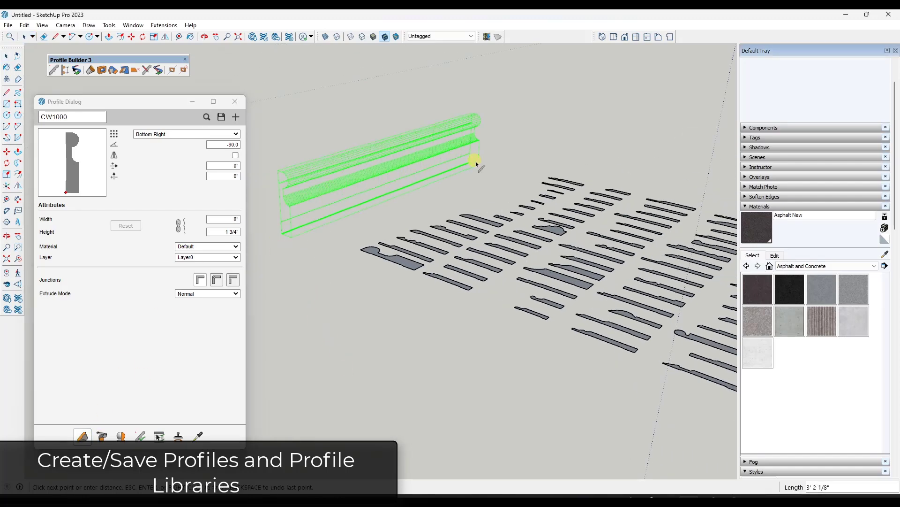
pyautogui.doubleClick(488, 152)
pyautogui.moveTo(363, 211); pyautogui.dragTo(617, 245, button='middle')
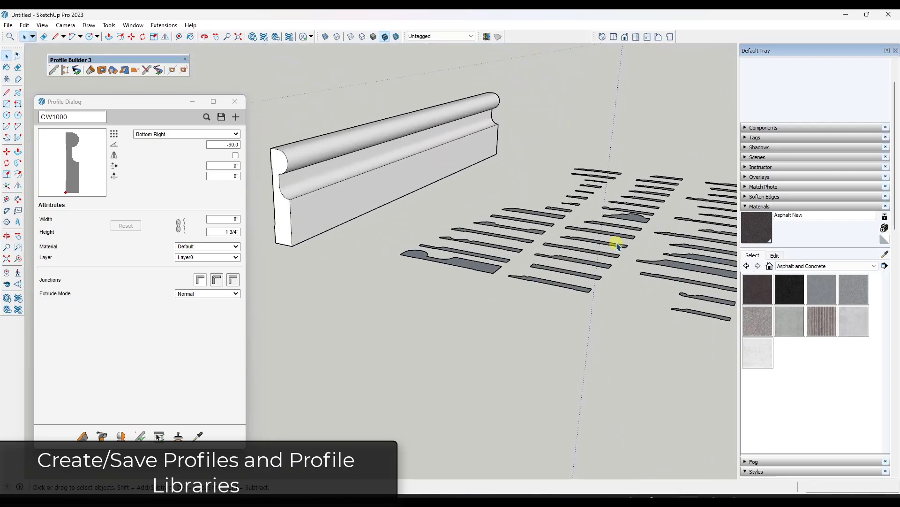
pyautogui.moveTo(456, 228); pyautogui.dragTo(429, 171, button='middle')
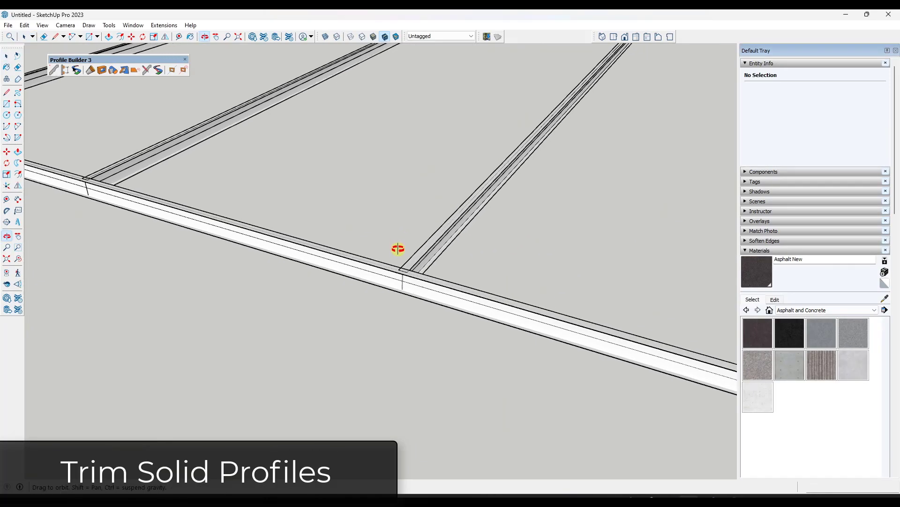
# Examine in X-ray view how the end of a W10X12 cross beam overlaps the frame's edge beam
pyautogui.scroll(-2, 374, 242)
pyautogui.scroll(-2, 388, 238)
pyautogui.scroll(3, 547, 302)
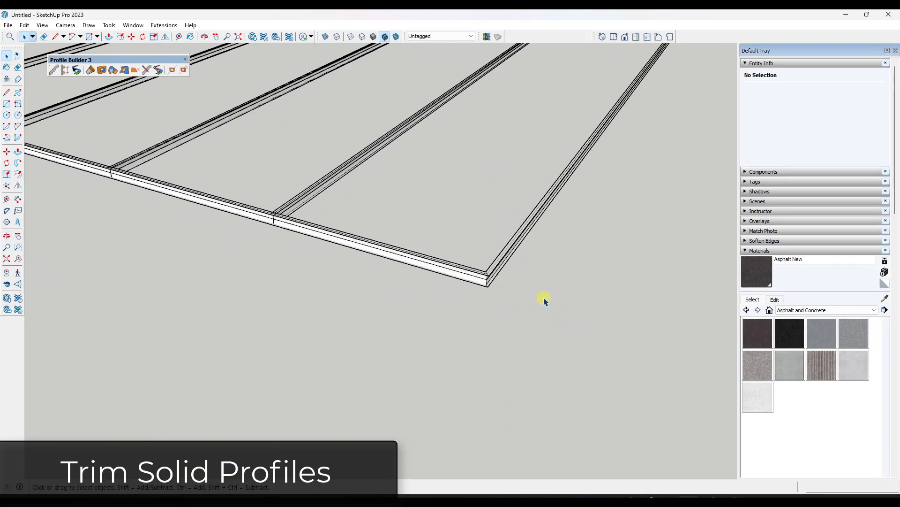
pyautogui.scroll(-2, 490, 269)
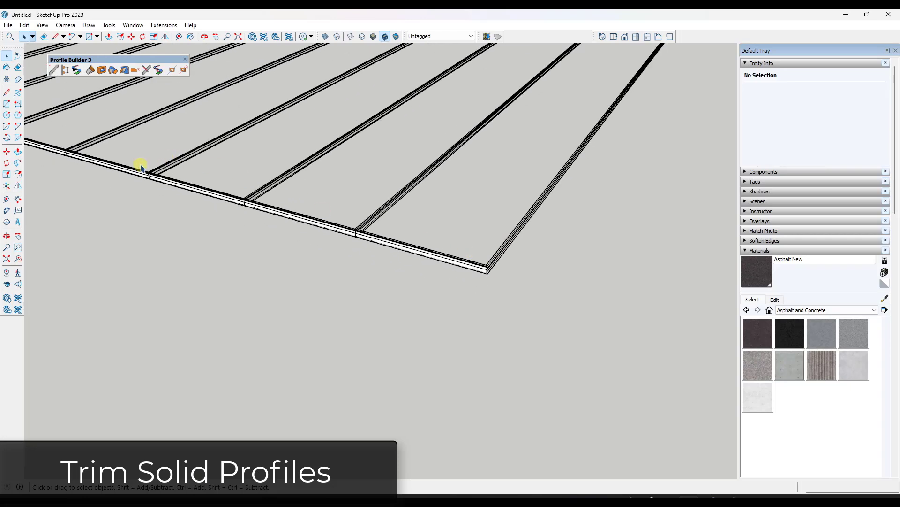
pyautogui.scroll(5, 342, 211)
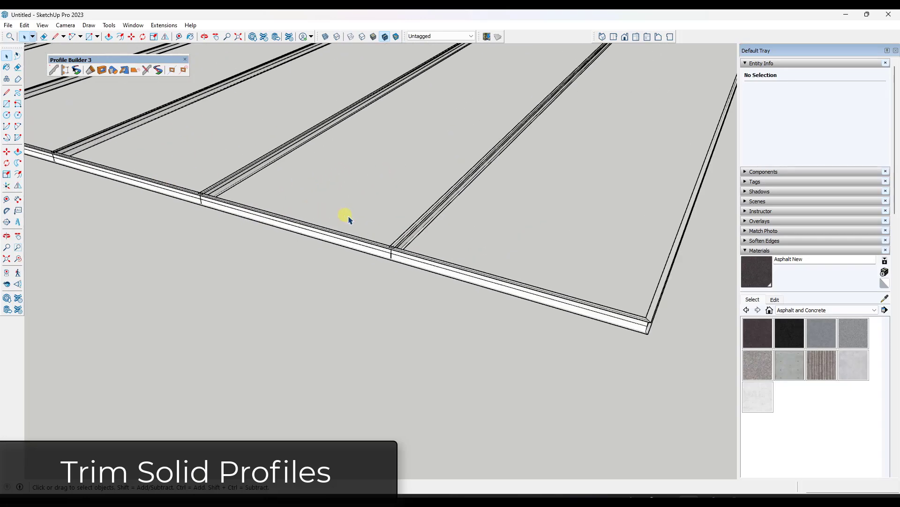
pyautogui.moveTo(386, 263)
pyautogui.mouseDown(button='middle')
pyautogui.moveTo(217, 244)
pyautogui.moveTo(333, 241)
pyautogui.moveTo(393, 252)
pyautogui.mouseUp(button='middle')
pyautogui.click(434, 232)
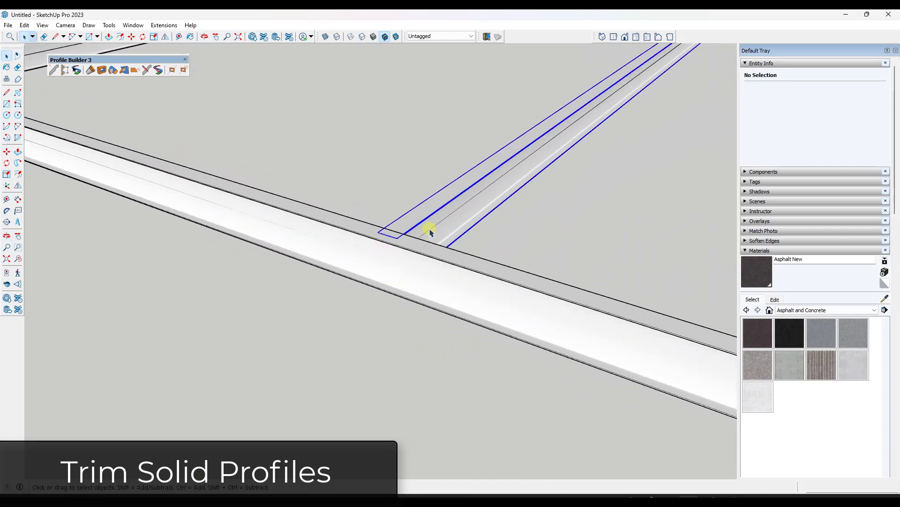
pyautogui.click(326, 36)
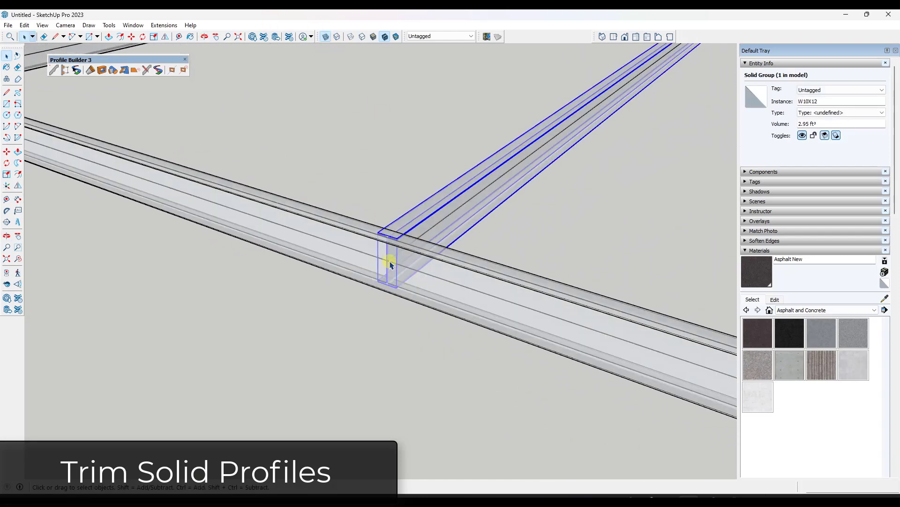
pyautogui.click(326, 36)
pyautogui.moveTo(404, 246)
pyautogui.mouseDown(button='middle')
pyautogui.moveTo(342, 245)
pyautogui.moveTo(402, 239)
pyautogui.mouseUp(button='middle')
pyautogui.scroll(-2, 402, 240)
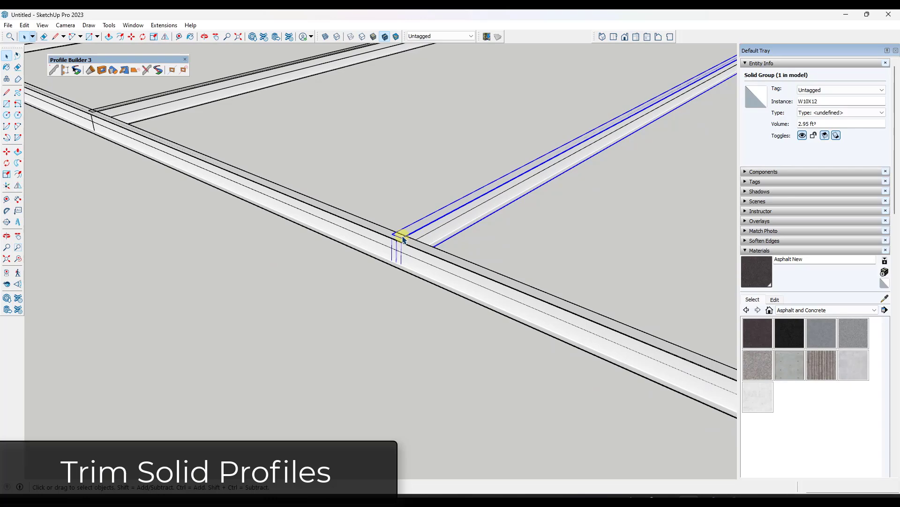
pyautogui.scroll(3, 403, 238)
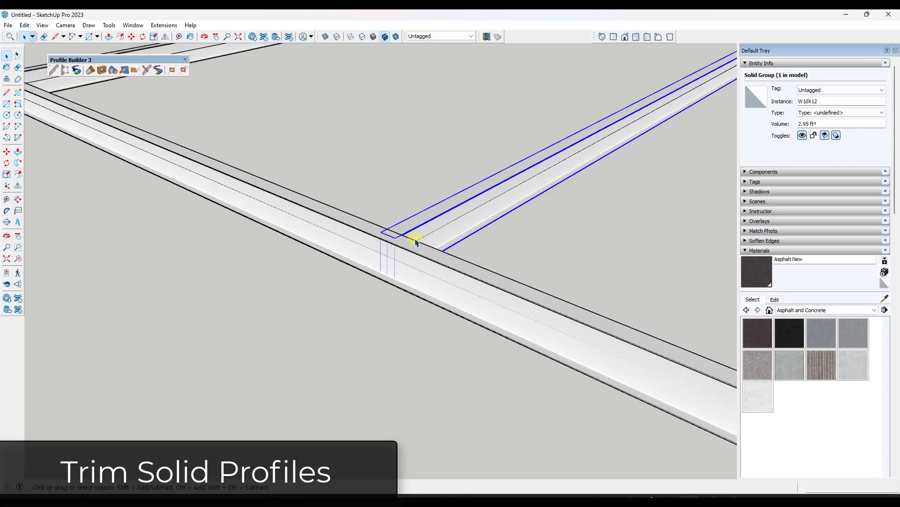
pyautogui.moveTo(398, 243)
pyautogui.mouseDown(button='middle')
pyautogui.moveTo(372, 295)
pyautogui.moveTo(387, 254)
pyautogui.mouseUp(button='middle')
pyautogui.scroll(-1, 387, 254)
pyautogui.hotkey('ctrl', 't')
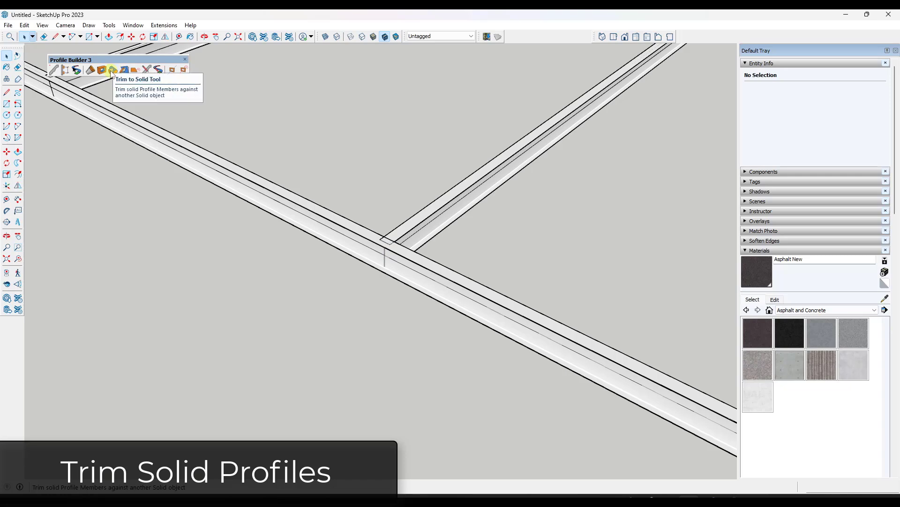
# Trim the end of the cross beam against the frame's edge beam with the Trim to Solid tool
pyautogui.click(112, 72)
pyautogui.click(402, 234)
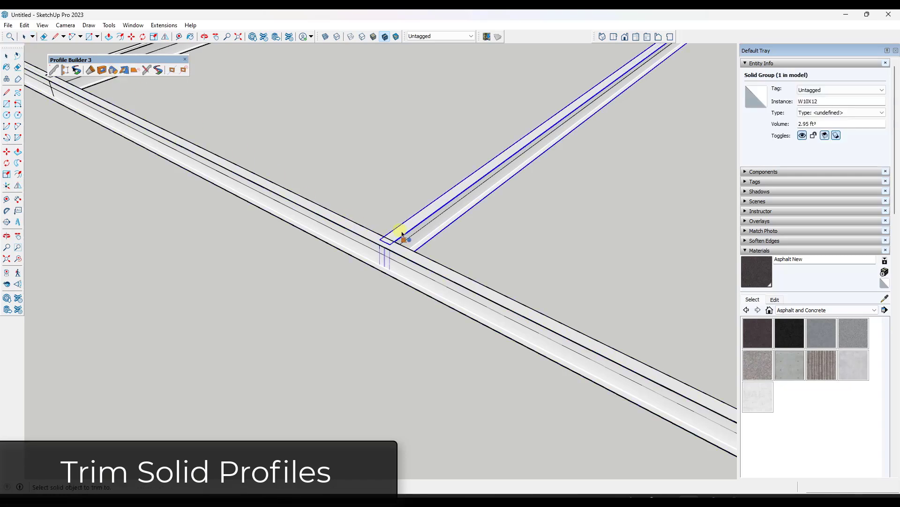
pyautogui.scroll(2, 400, 253)
pyautogui.click(403, 253)
pyautogui.click(399, 226)
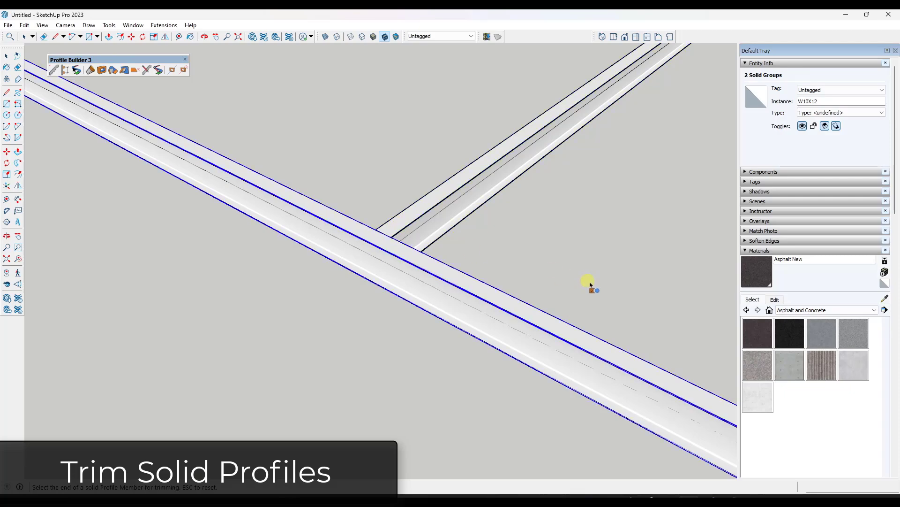
# Trim the end of another cross beam farther along the frame to the same edge beam
pyautogui.moveTo(494, 292); pyautogui.dragTo(272, 161, button='middle')
pyautogui.moveTo(185, 155); pyautogui.dragTo(421, 263, button='middle')
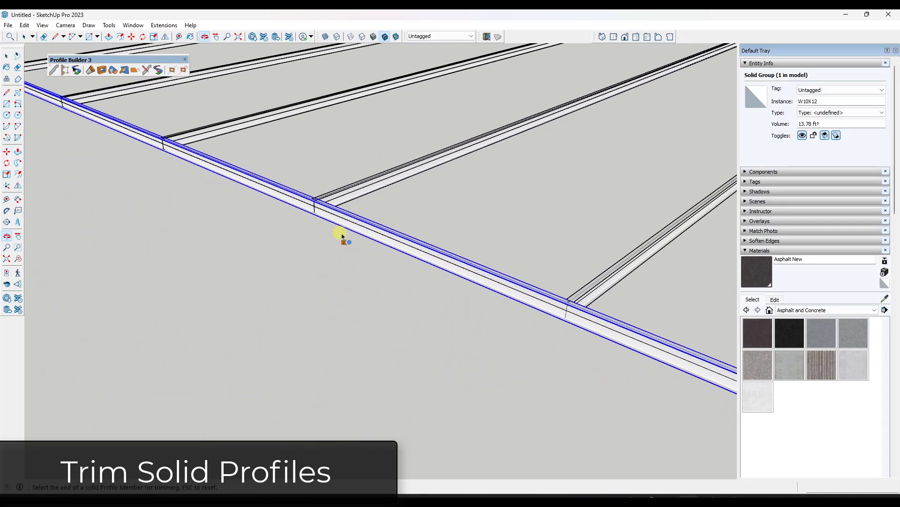
pyautogui.moveTo(282, 203); pyautogui.dragTo(382, 277, button='middle')
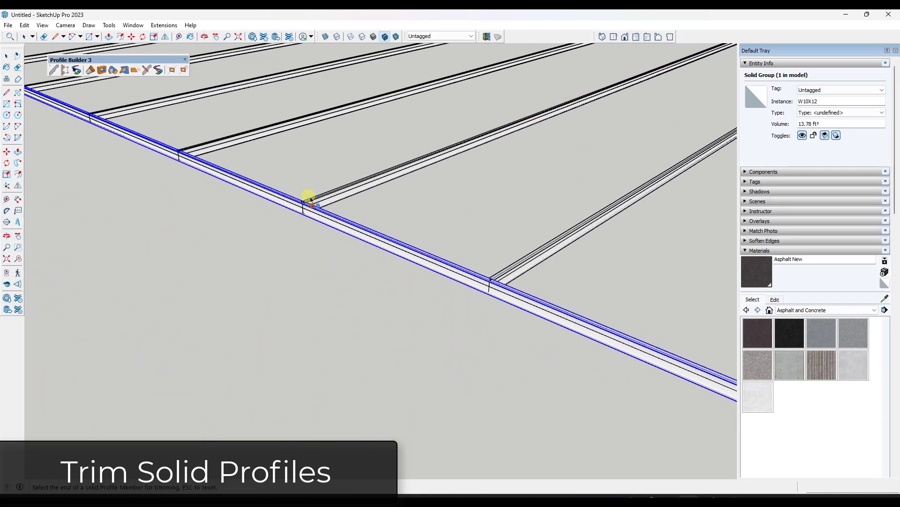
pyautogui.moveTo(305, 201); pyautogui.dragTo(324, 209, button='middle')
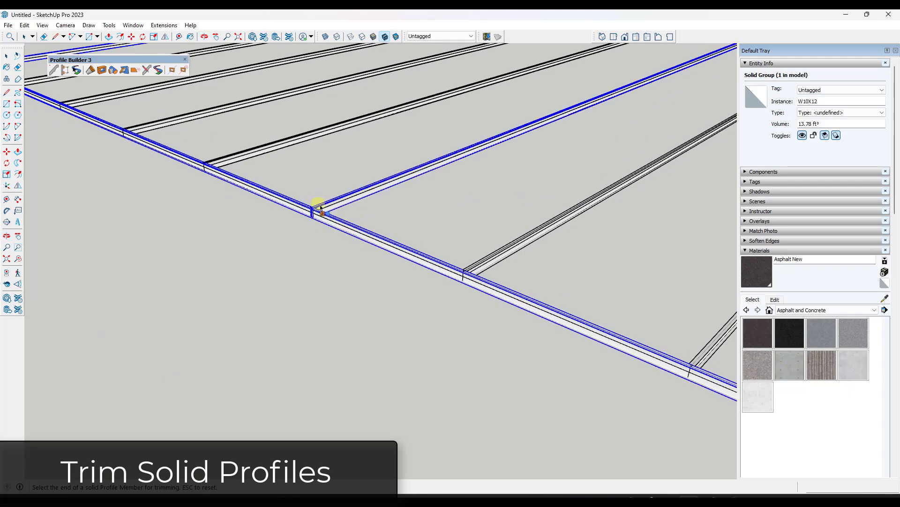
pyautogui.scroll(6, 322, 206)
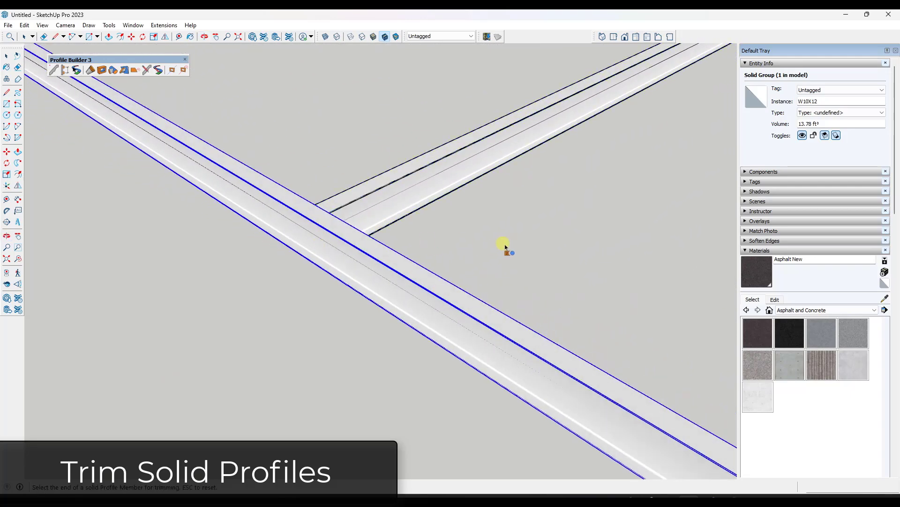
pyautogui.moveTo(485, 232); pyautogui.dragTo(370, 243, button='middle')
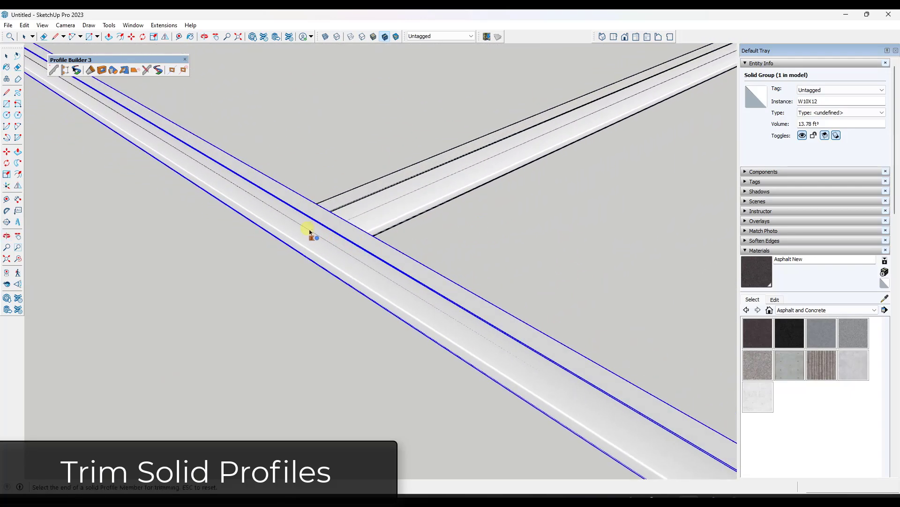
pyautogui.scroll(-2, 299, 225)
pyautogui.scroll(-5, 295, 227)
pyautogui.press('space')
pyautogui.moveTo(268, 243); pyautogui.dragTo(532, 127, button='middle')
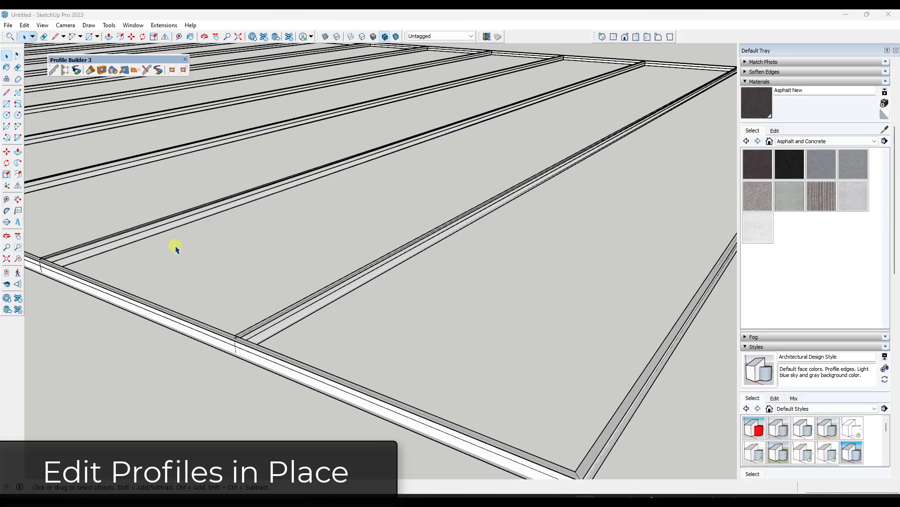
# Open the profile shape of the frame's long edge beam for in-place editing
pyautogui.keyDown('shift'); pyautogui.moveTo(177, 245); pyautogui.dragTo(305, 224, button='middle'); pyautogui.keyUp('shift')
pyautogui.moveTo(196, 260); pyautogui.dragTo(231, 264, button='middle')
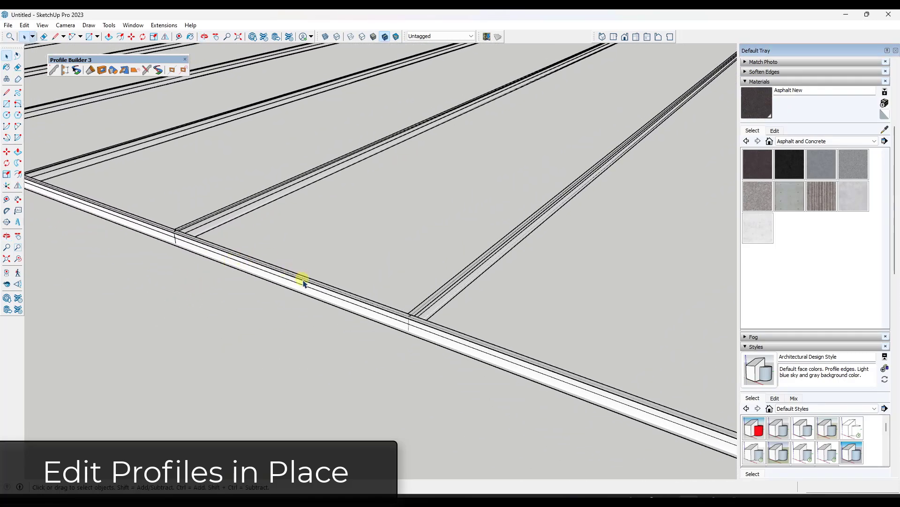
pyautogui.moveTo(302, 280); pyautogui.dragTo(432, 336, button='middle')
pyautogui.scroll(2, 439, 333)
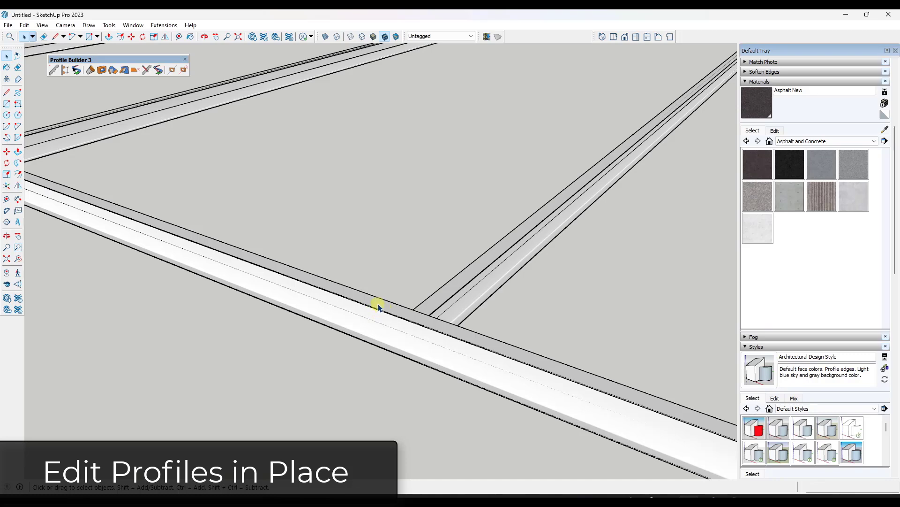
pyautogui.doubleClick(359, 300)
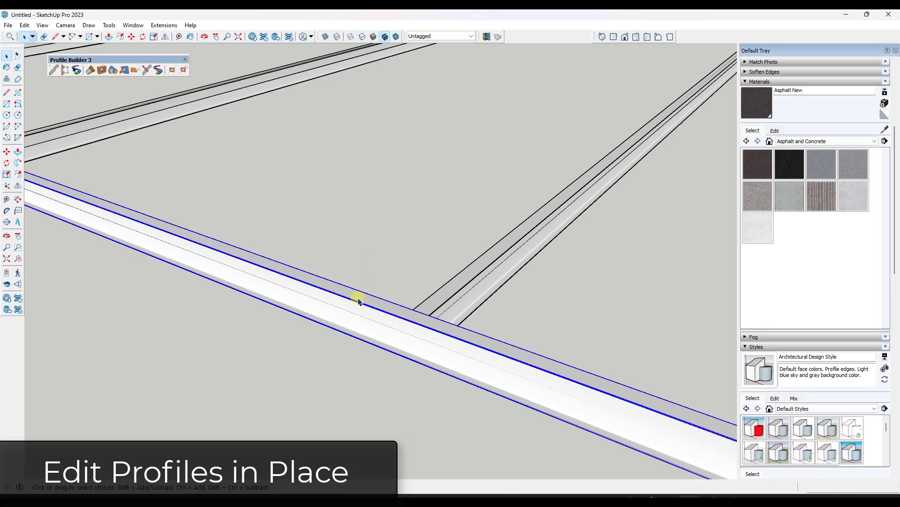
pyautogui.click(146, 71)
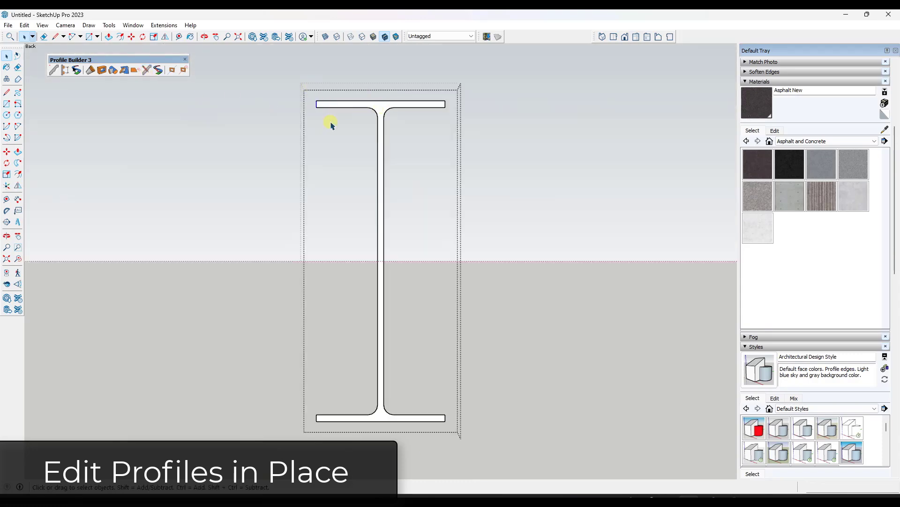
pyautogui.press('m')
pyautogui.click(316, 109)
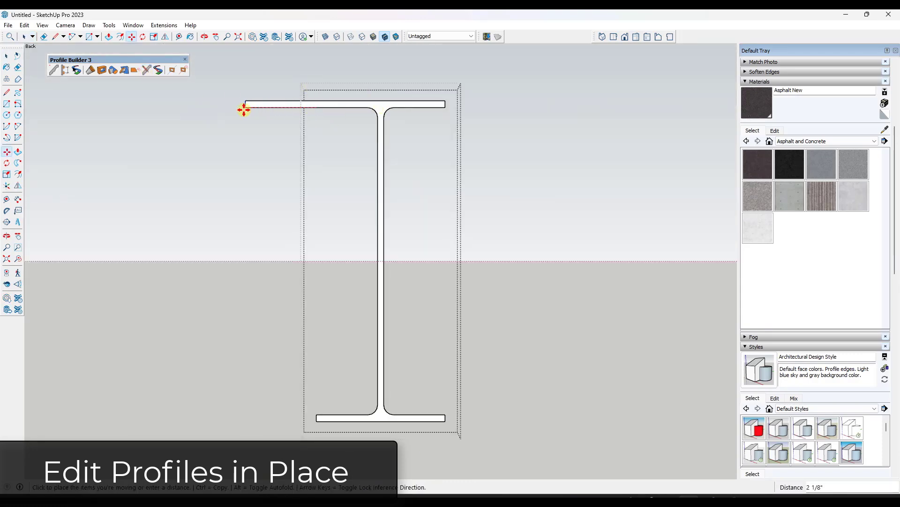
pyautogui.press('Escape')
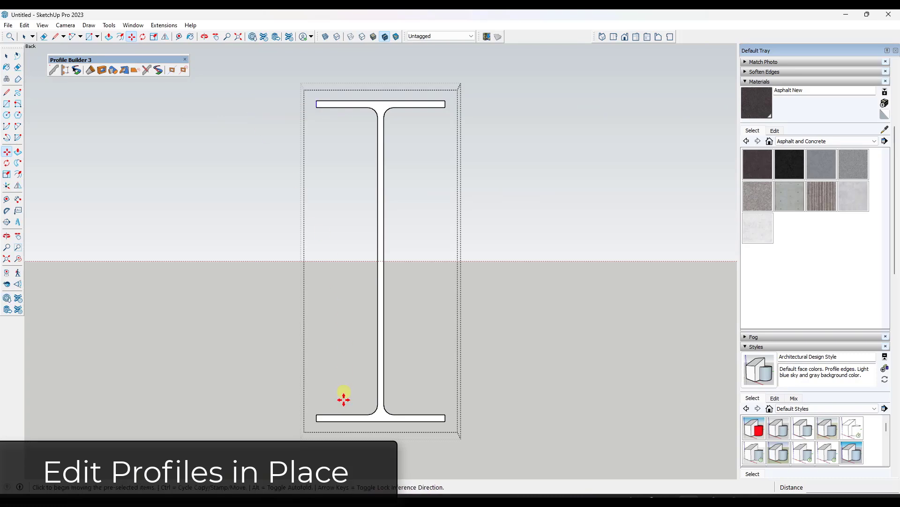
pyautogui.click(297, 398)
pyautogui.press('Escape')
pyautogui.press('space')
# Move both ends of the I-beam profile's lower flange outward and update all members with the same profile name
pyautogui.click(316, 419)
pyautogui.press('m')
pyautogui.click(316, 423)
pyautogui.click(253, 421)
pyautogui.click(445, 419)
pyautogui.click(543, 419)
pyautogui.press('space')
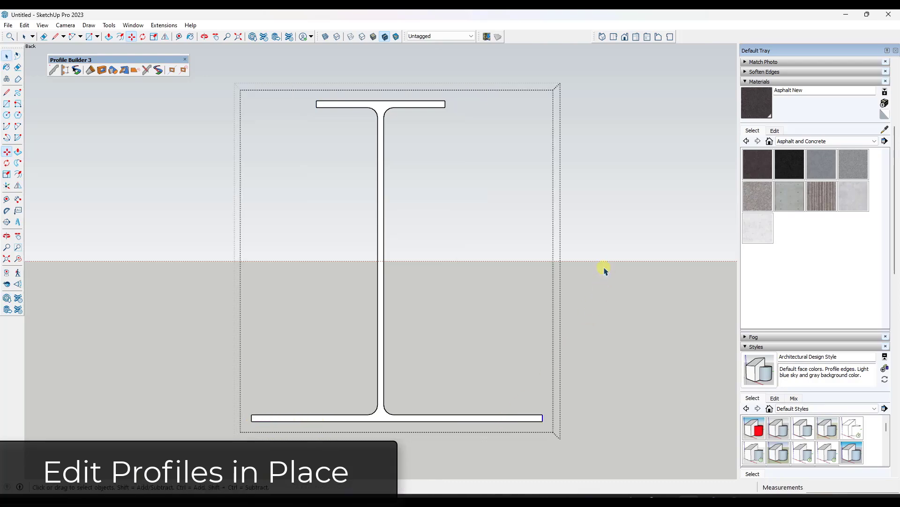
pyautogui.click(634, 219)
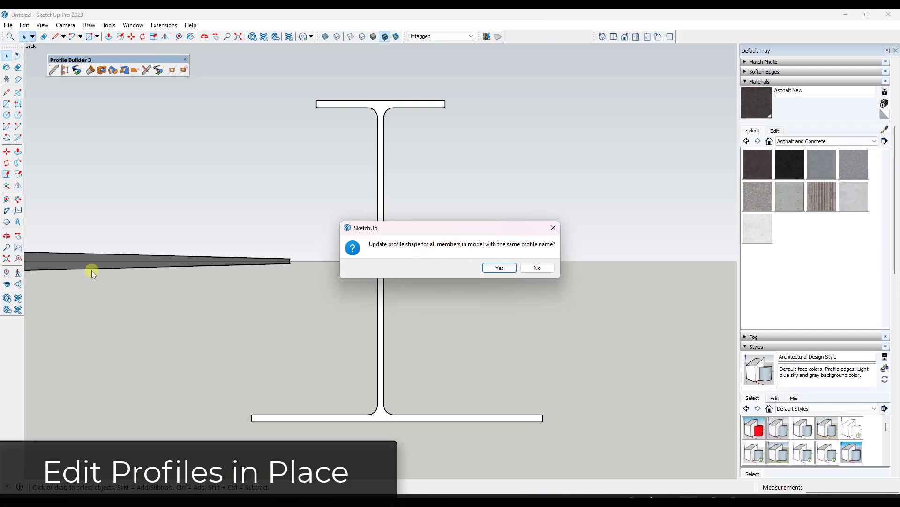
pyautogui.click(501, 268)
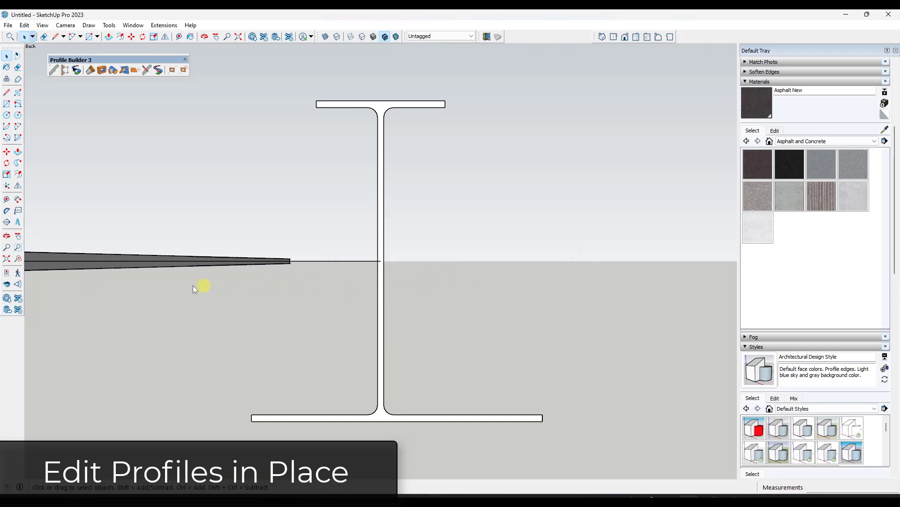
# Examine the edited profile shape along the frame's beams and at its mitred corner
pyautogui.moveTo(177, 253); pyautogui.dragTo(217, 294, button='middle')
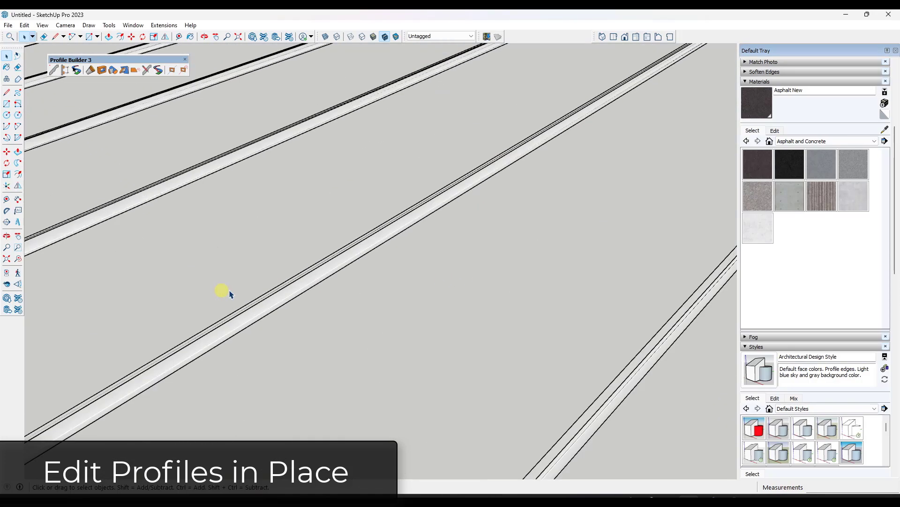
pyautogui.scroll(-10, 404, 293)
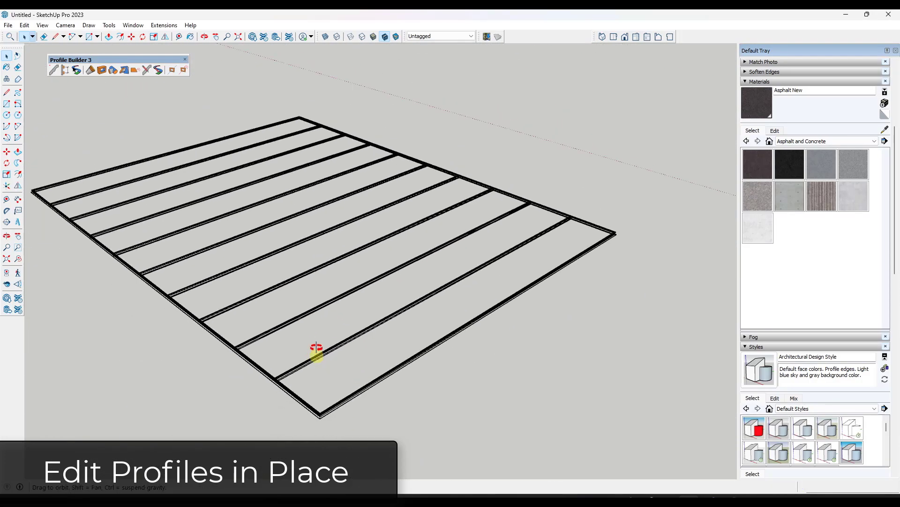
pyautogui.moveTo(315, 368); pyautogui.dragTo(309, 287, button='middle')
pyautogui.scroll(10, 310, 286)
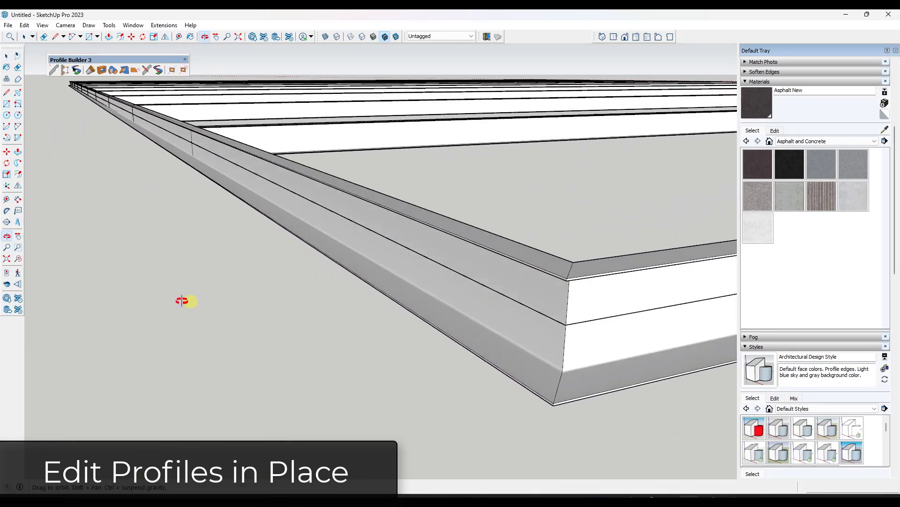
pyautogui.moveTo(182, 300); pyautogui.dragTo(236, 327)
pyautogui.scroll(-2, 544, 274)
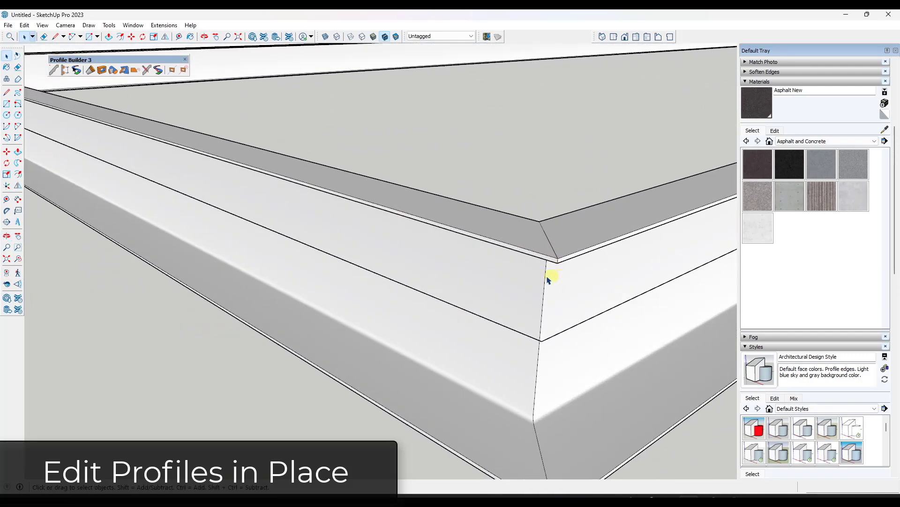
pyautogui.scroll(-3, 408, 276)
pyautogui.scroll(-2, 413, 279)
pyautogui.scroll(1, 429, 276)
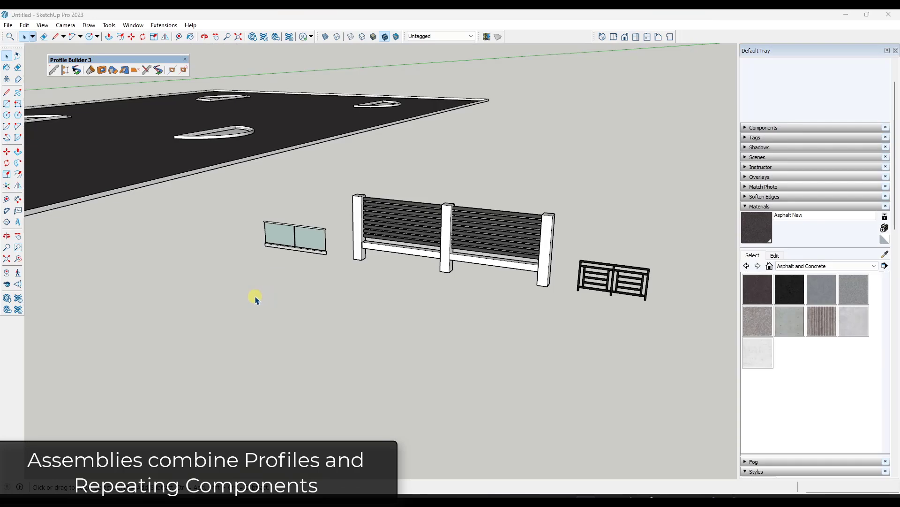
# Open the Profile Builder 3 assembly settings and place that window clear of the sample railings and fence
pyautogui.moveTo(256, 299); pyautogui.dragTo(249, 301, button='middle')
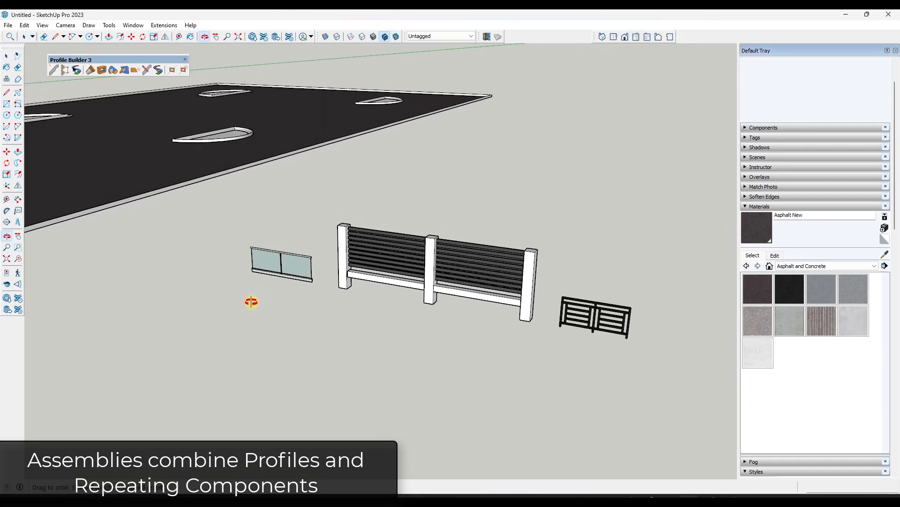
pyautogui.scroll(3, 277, 271)
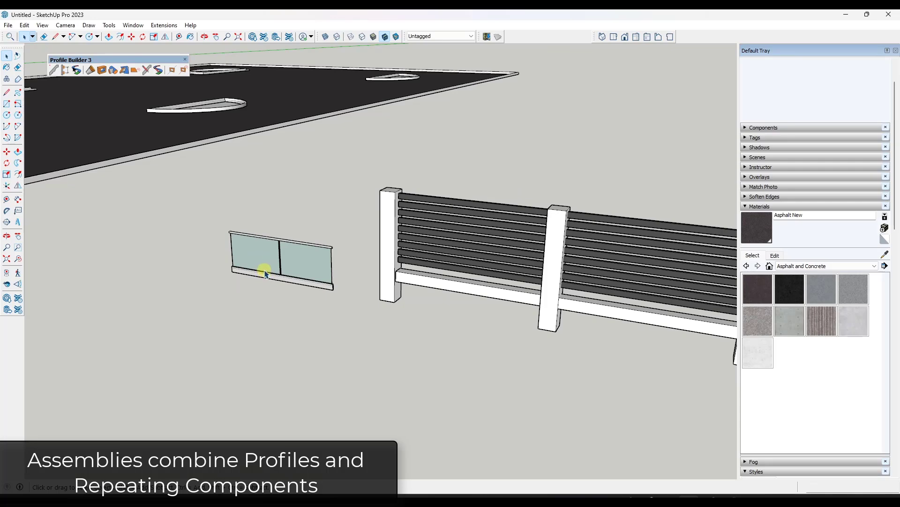
pyautogui.scroll(-3, 271, 221)
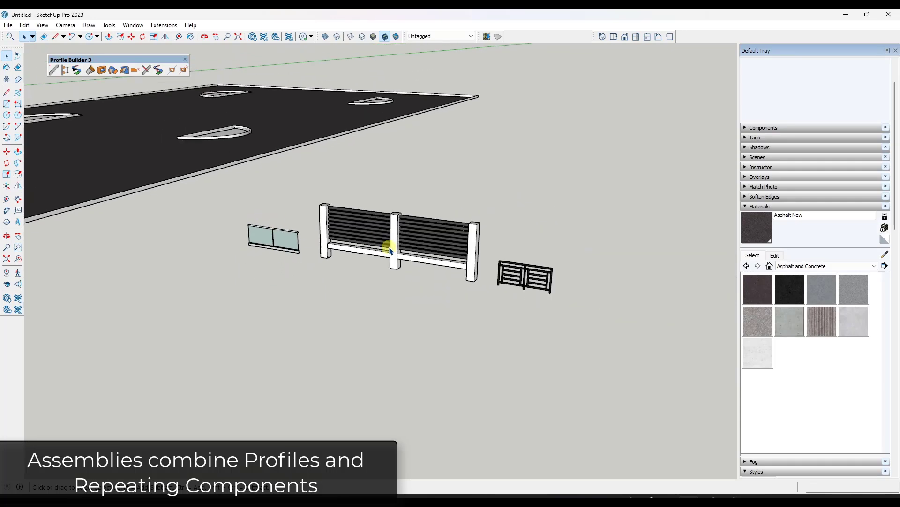
pyautogui.click(65, 70)
pyautogui.moveTo(197, 73); pyautogui.dragTo(107, 77)
# Load the sample glass railing's assembly settings from the model, without saving the current assembly
pyautogui.scroll(-3, 368, 235)
pyautogui.scroll(1, 342, 302)
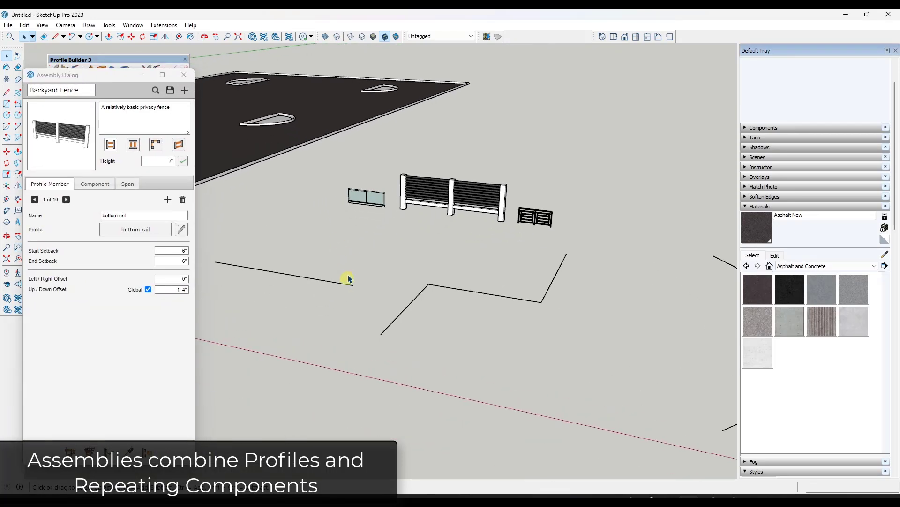
pyautogui.scroll(5, 379, 201)
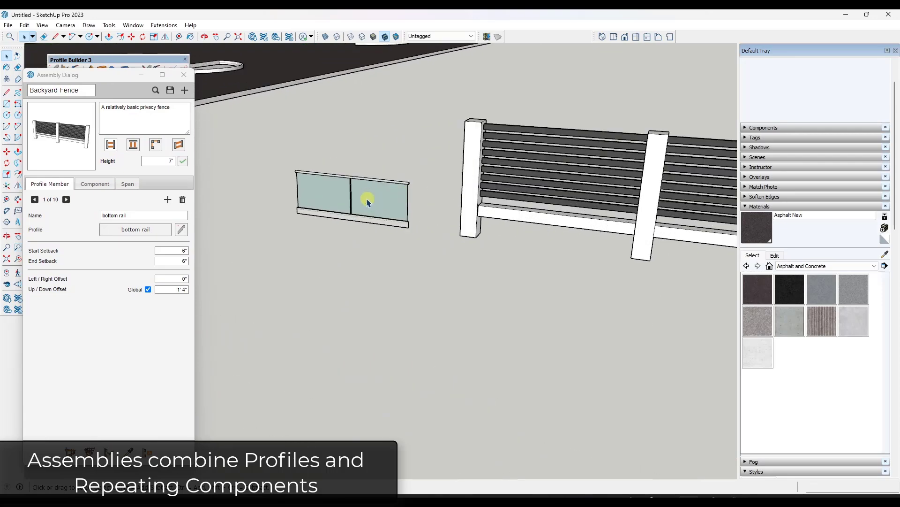
pyautogui.scroll(-1, 374, 195)
pyautogui.scroll(-5, 341, 213)
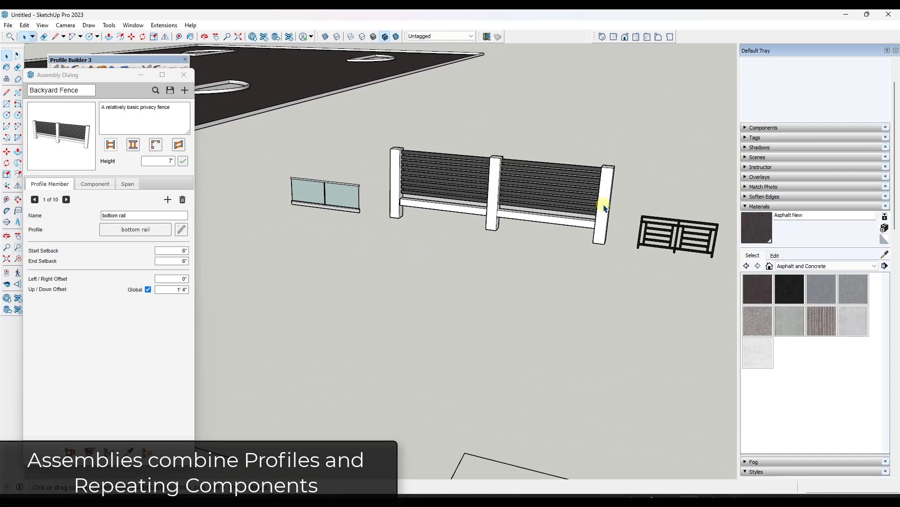
pyautogui.scroll(-1, 573, 195)
pyautogui.scroll(-2, 498, 193)
pyautogui.scroll(-1, 492, 204)
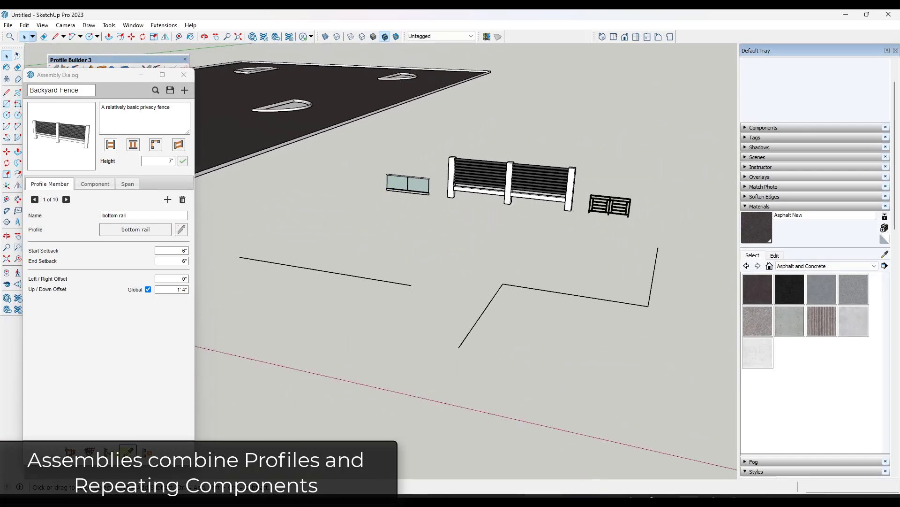
pyautogui.click(415, 185)
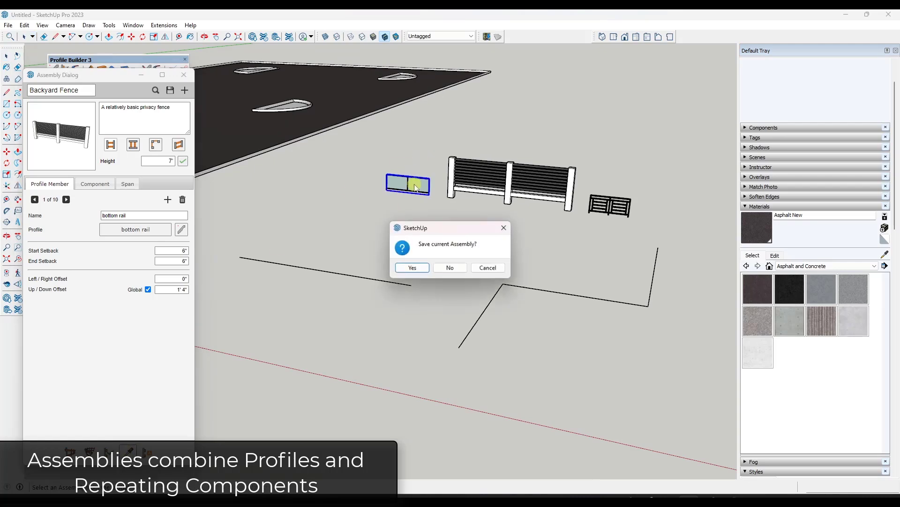
pyautogui.click(449, 267)
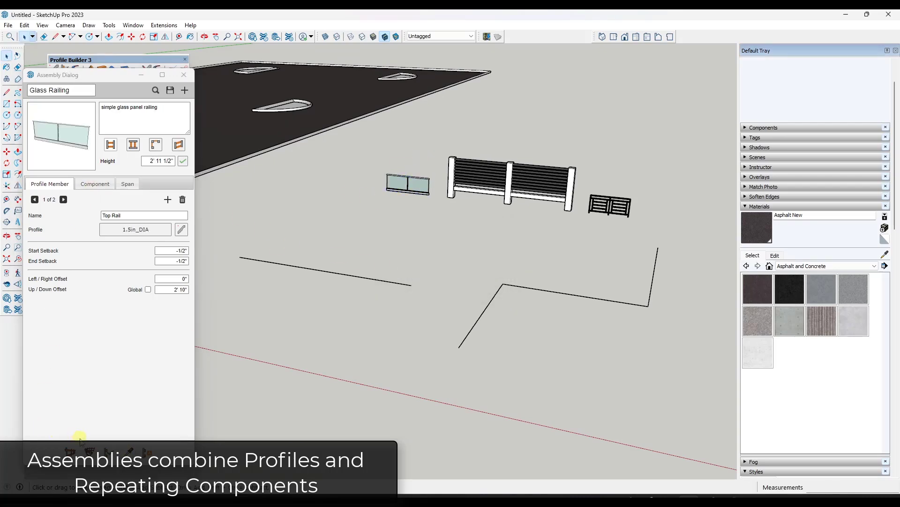
# Build the Glass Railing assembly as a closed four-sided loop, with its first side along the straight line
pyautogui.click(70, 450)
pyautogui.click(239, 257)
pyautogui.click(412, 285)
pyautogui.click(411, 285)
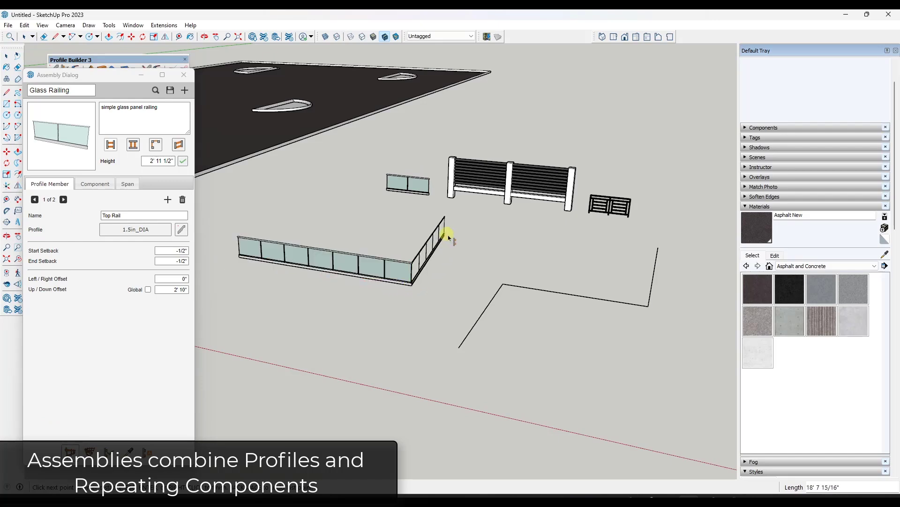
pyautogui.click(452, 238)
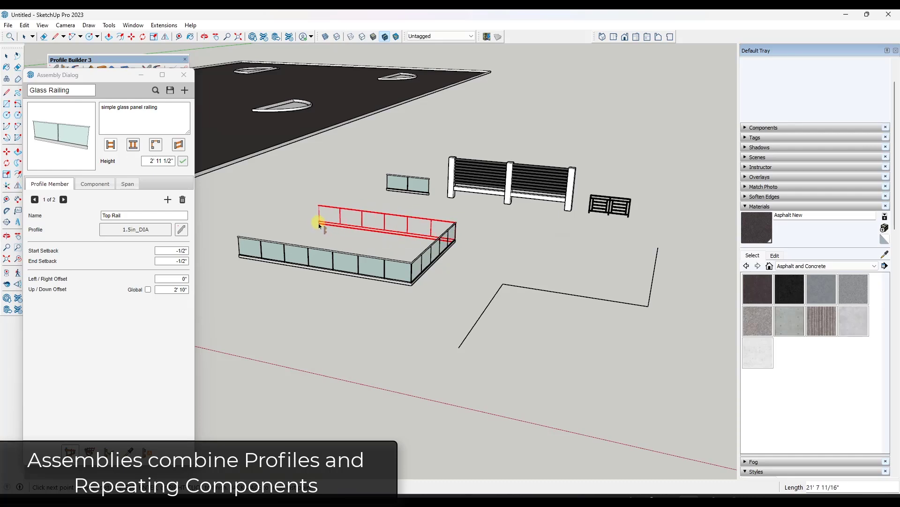
pyautogui.click(321, 226)
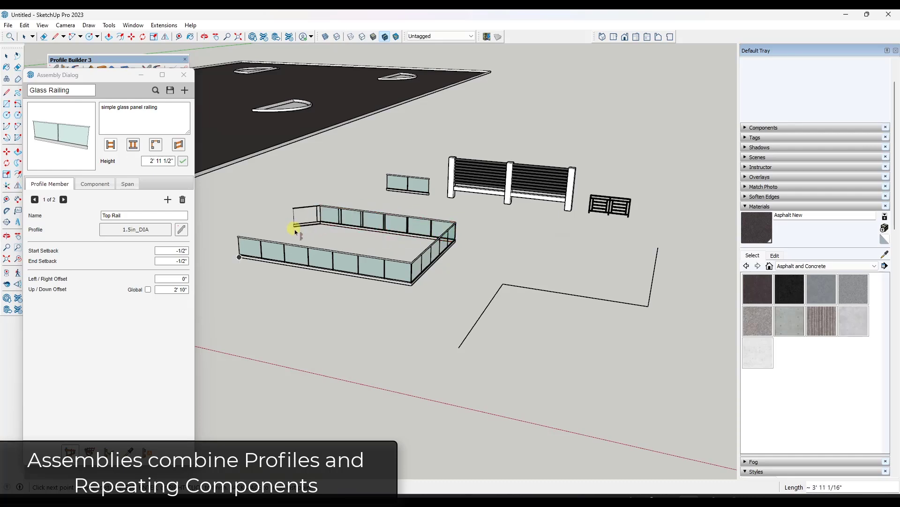
pyautogui.click(236, 260)
pyautogui.scroll(10, 348, 241)
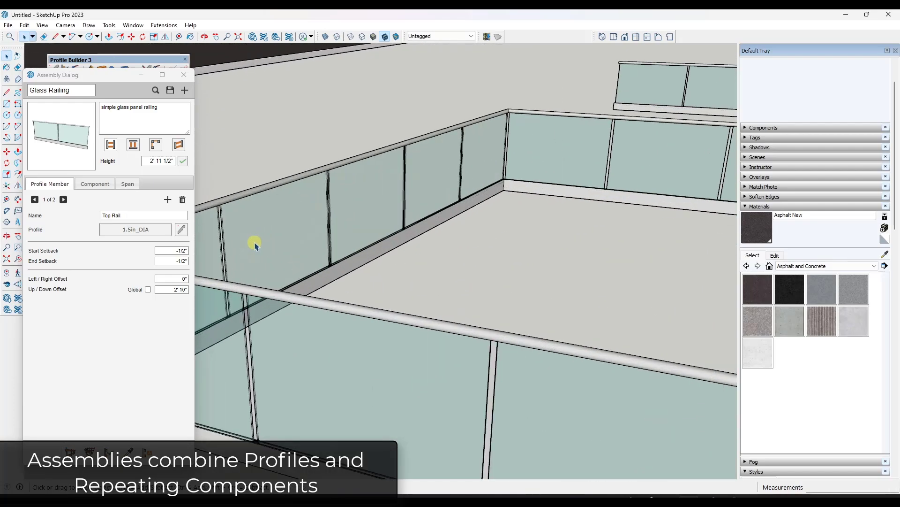
pyautogui.scroll(-10, 254, 245)
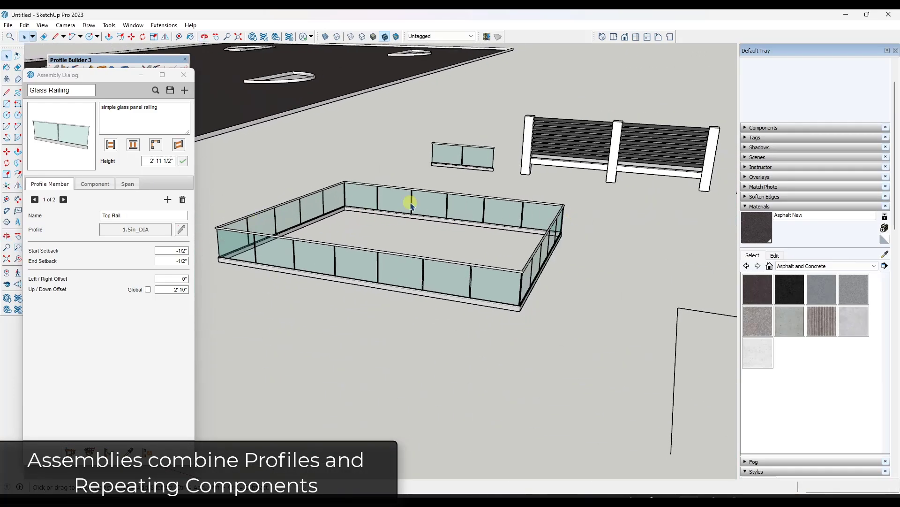
# Load the Backyard Fence assembly from its sample and build it along the three-segment path
pyautogui.scroll(-5, 638, 207)
pyautogui.scroll(4, 613, 227)
pyautogui.scroll(-1, 516, 223)
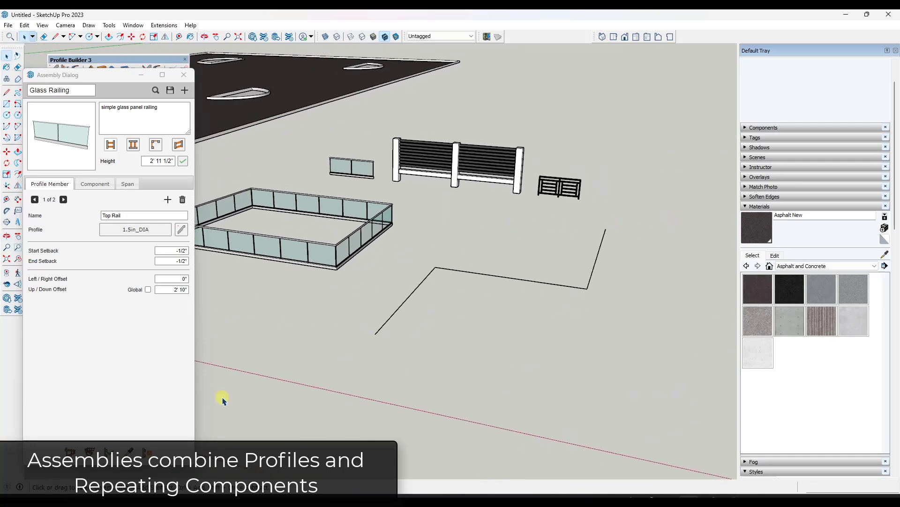
pyautogui.click(128, 452)
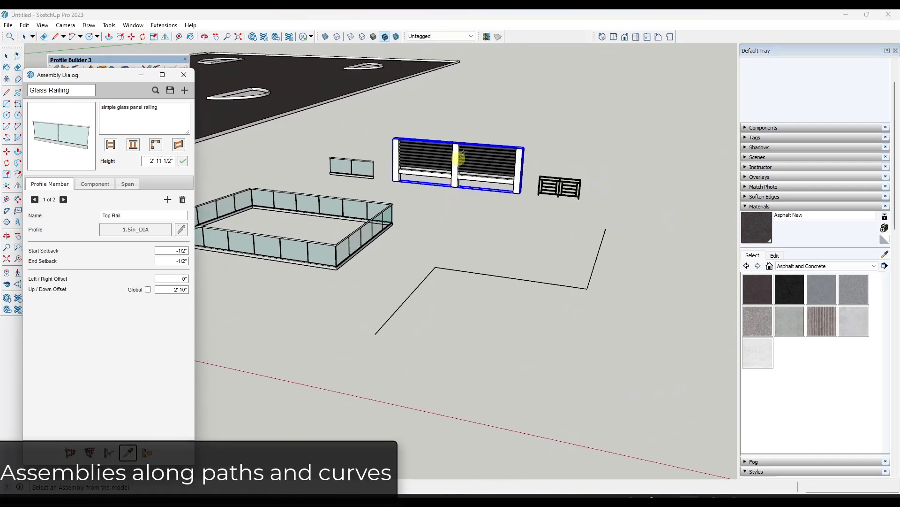
pyautogui.click(459, 159)
pyautogui.scroll(-2, 469, 248)
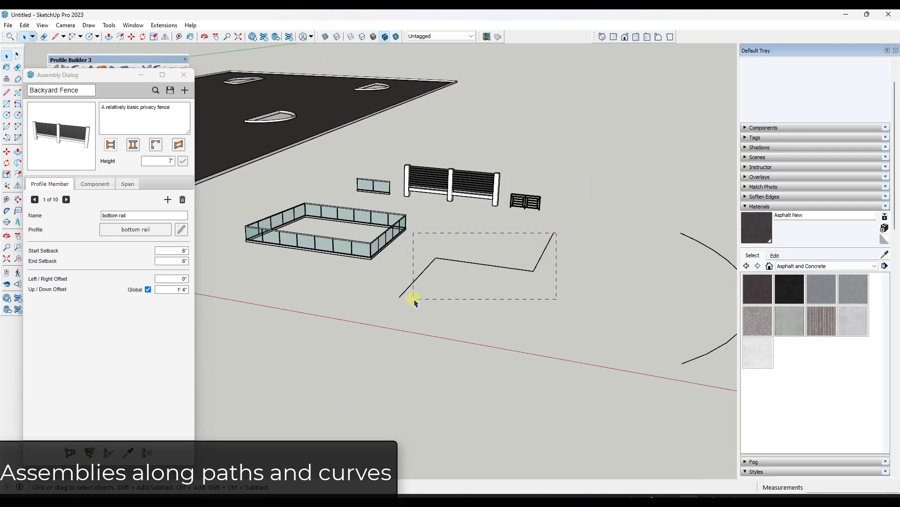
pyautogui.click(91, 453)
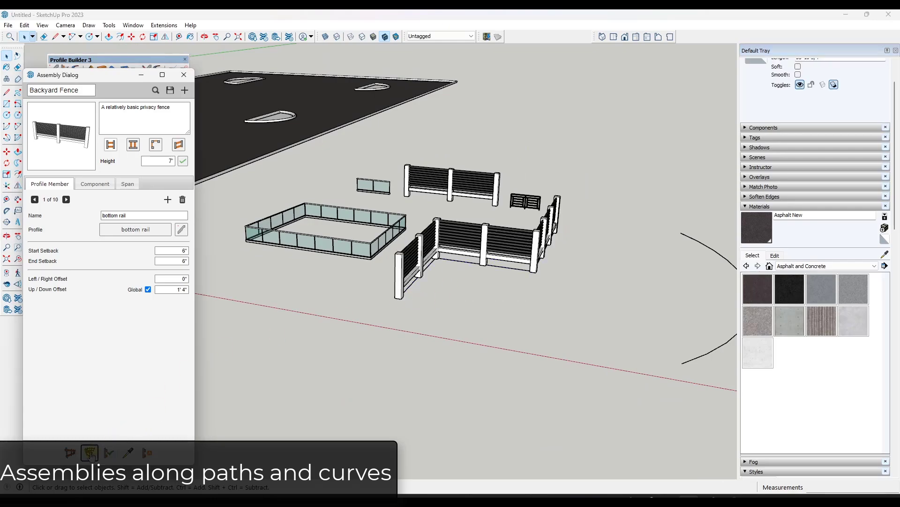
pyautogui.moveTo(597, 225); pyautogui.dragTo(425, 207, button='middle')
pyautogui.scroll(-8, 466, 201)
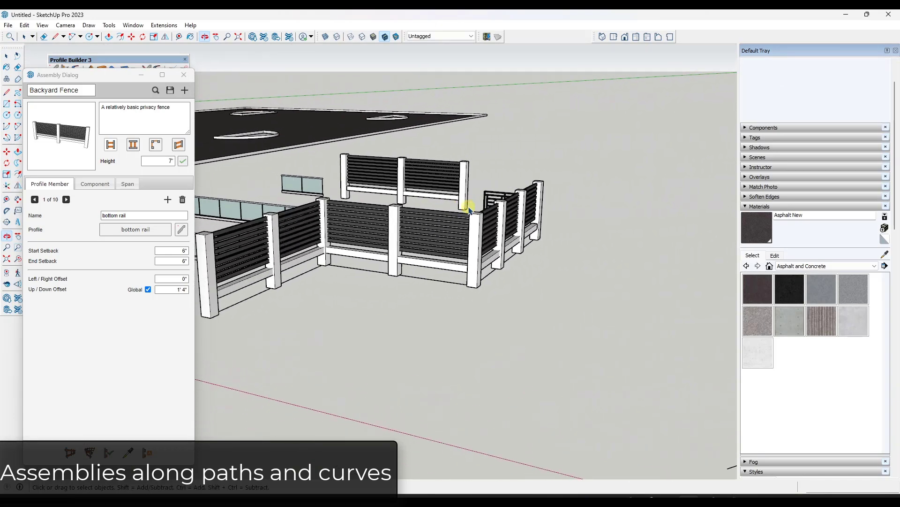
# Load Railing Assembly 14 from its sample, without saving the current assembly, and build it along the arc
pyautogui.scroll(5, 608, 285)
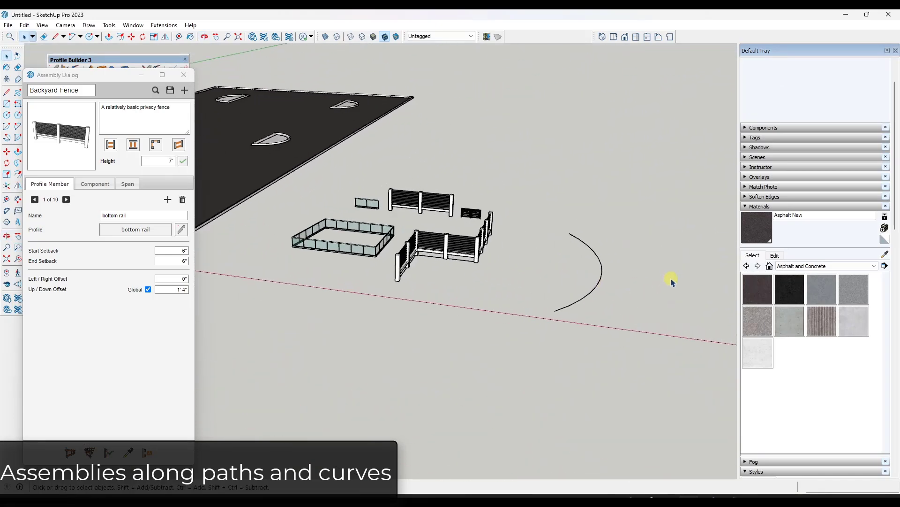
pyautogui.press('space')
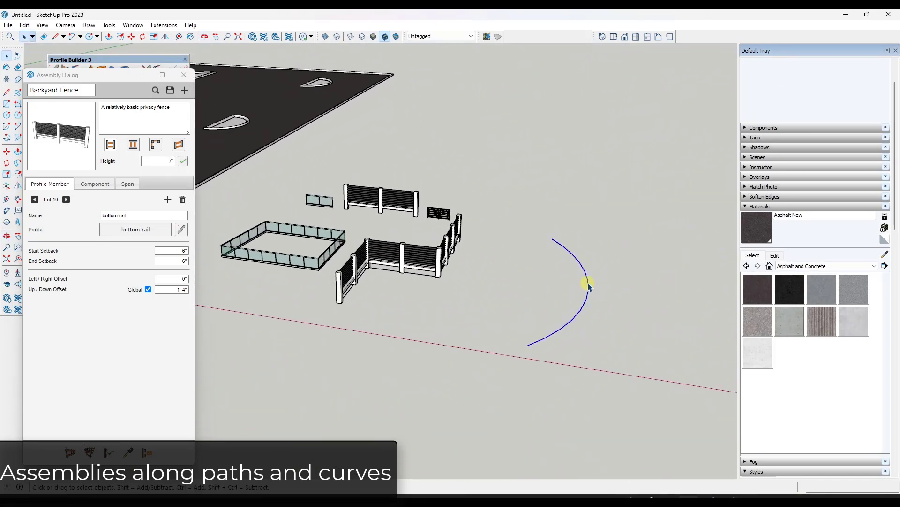
pyautogui.click(128, 453)
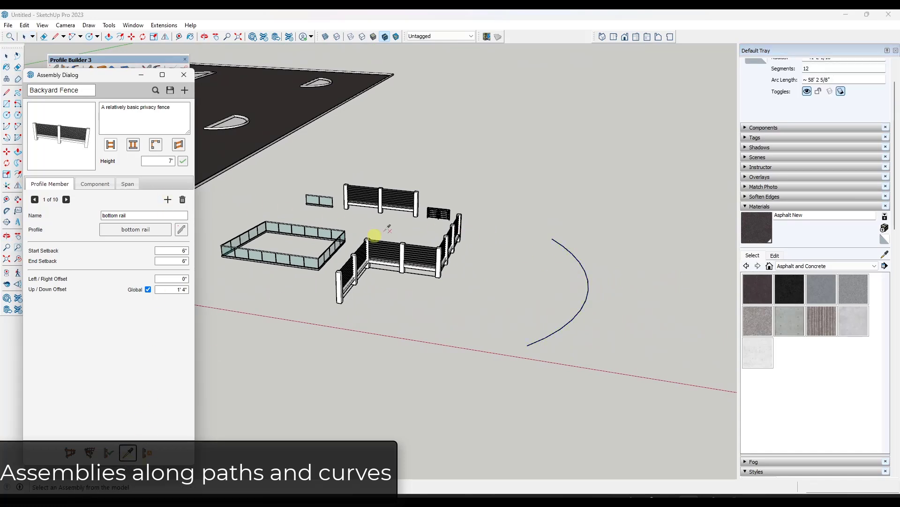
pyautogui.click(439, 214)
pyautogui.click(449, 268)
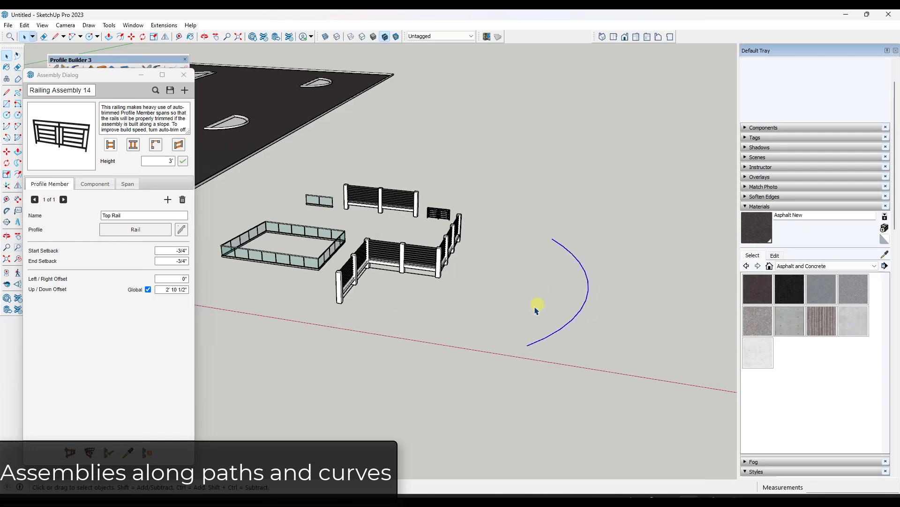
pyautogui.click(94, 455)
pyautogui.click(586, 314)
# Examine how the railing's posts and panels follow the arc and compare it with the other built assemblies
pyautogui.moveTo(583, 307); pyautogui.dragTo(327, 259, button='middle')
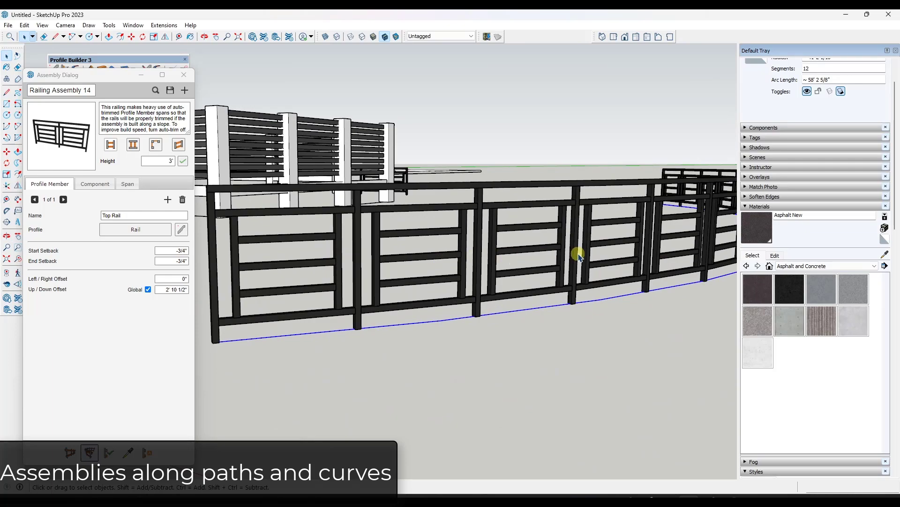
pyautogui.scroll(-5, 578, 256)
pyautogui.moveTo(543, 251); pyautogui.dragTo(597, 258, button='middle')
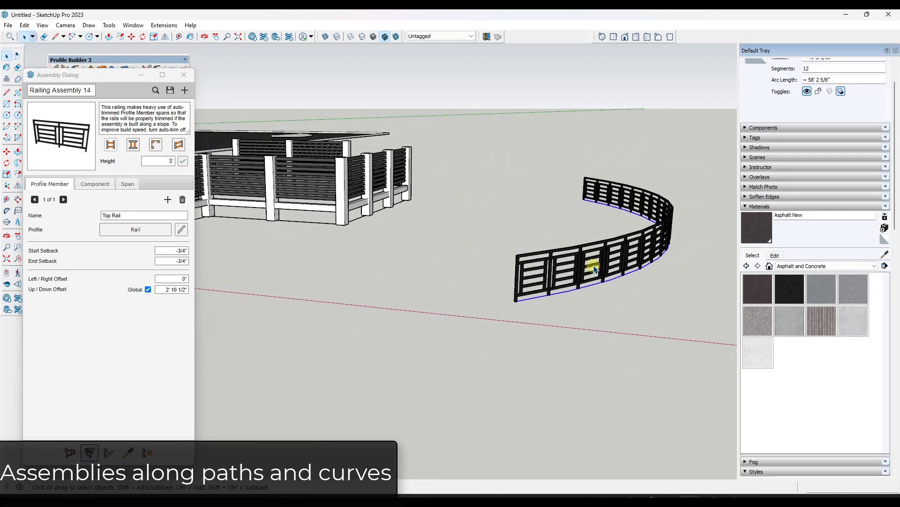
pyautogui.scroll(-2, 558, 228)
pyautogui.moveTo(550, 209); pyautogui.dragTo(434, 257, button='middle')
pyautogui.scroll(2, 434, 257)
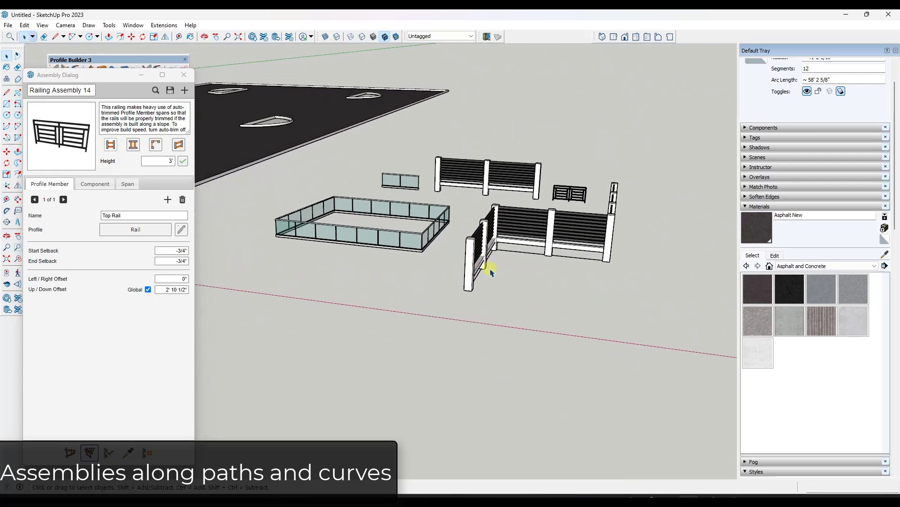
pyautogui.scroll(2, 491, 269)
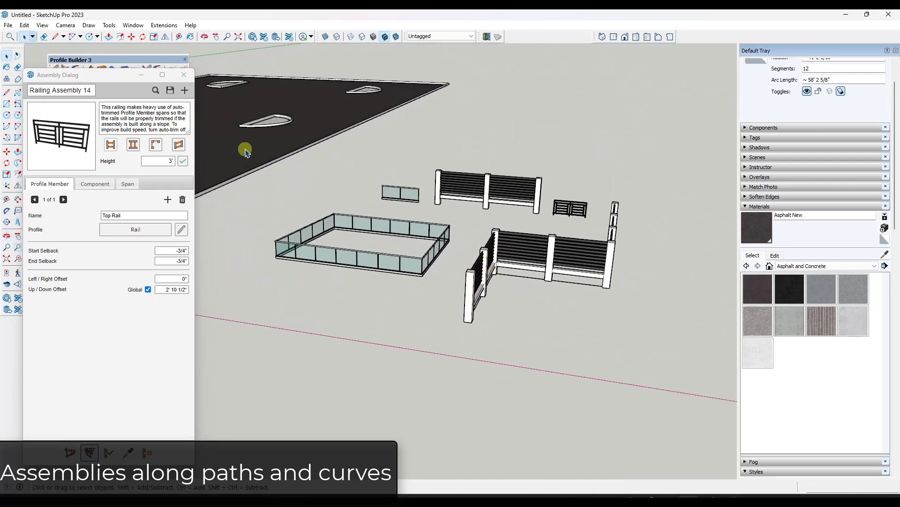
# Search 3D Warehouse for "profile builder" and browse the resulting assembly models
pyautogui.click(252, 37)
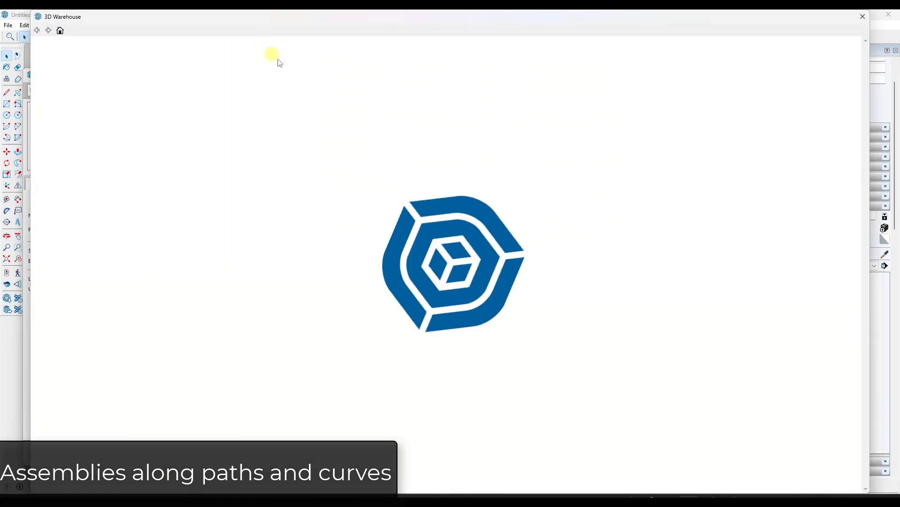
pyautogui.scroll(-3, 394, 124)
pyautogui.scroll(-4, 433, 238)
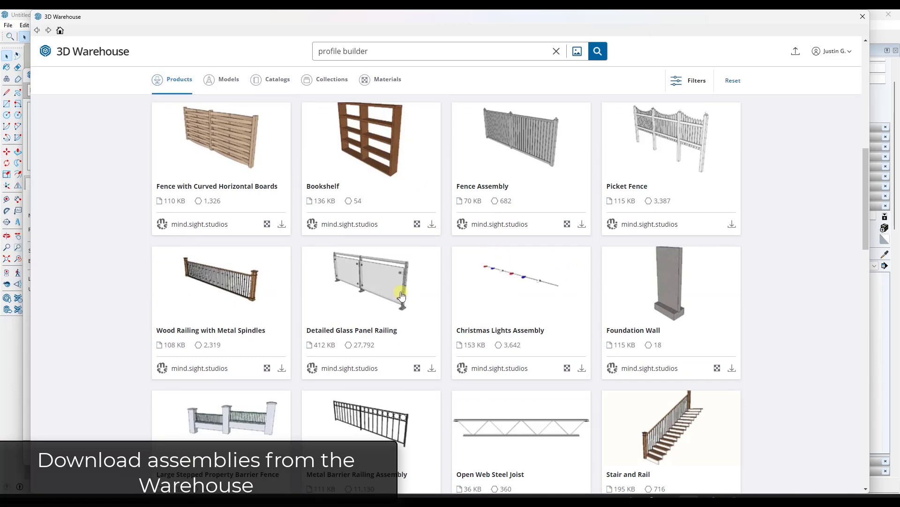
# Load the Detailed Glass Panel Railing directly into the model and place it in front of the glass railing loop
pyautogui.click(432, 367)
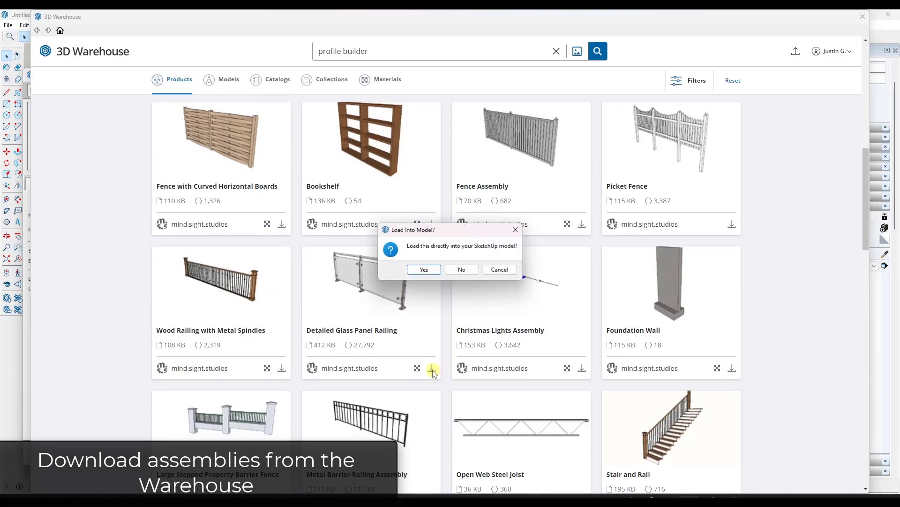
pyautogui.click(420, 270)
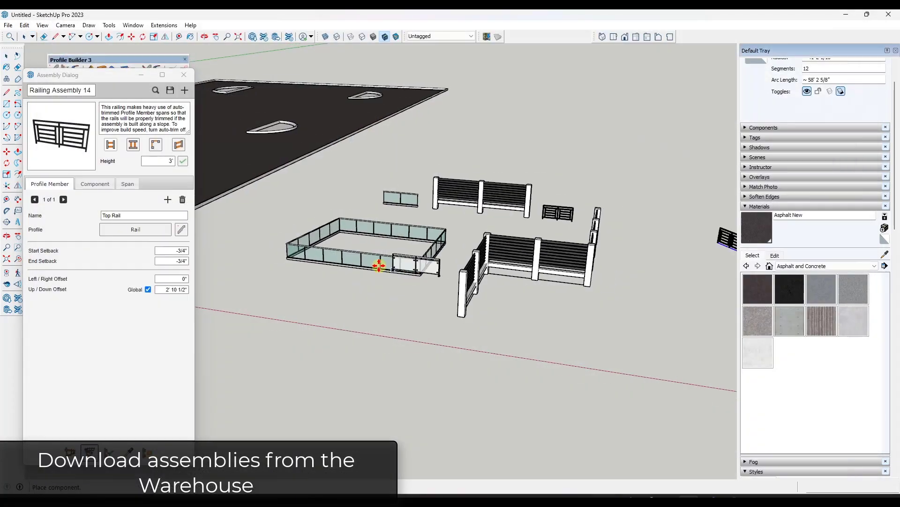
pyautogui.scroll(-3, 504, 279)
pyautogui.click(330, 299)
pyautogui.scroll(2, 328, 298)
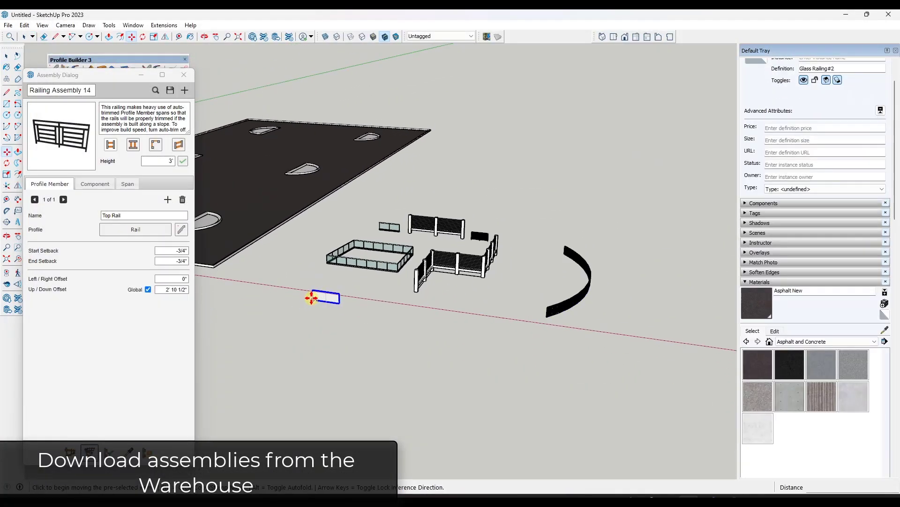
# Load the Glass Railing assembly settings from the railing sample just placed in the model
pyautogui.click(247, 351)
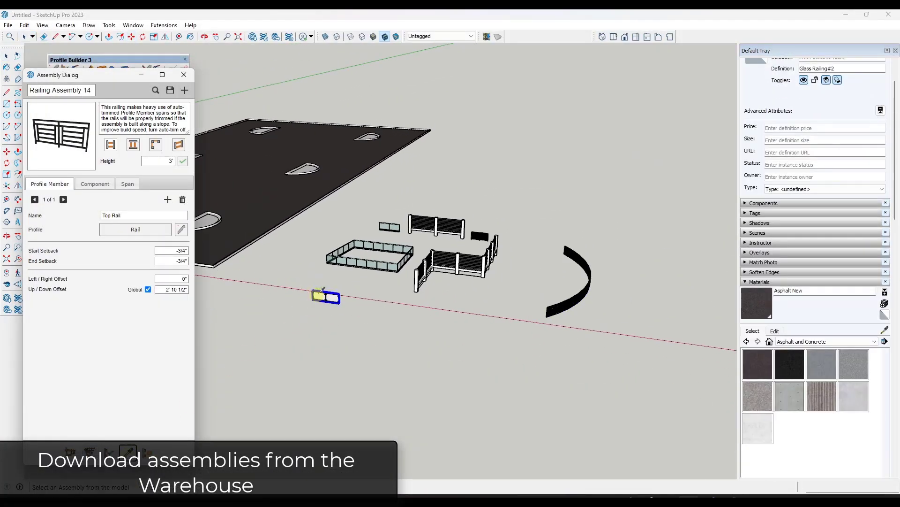
pyautogui.click(321, 295)
pyautogui.click(237, 242)
# Build the Glass Railing assembly along a two-segment, L-shaped path in front of the sample
pyautogui.click(70, 452)
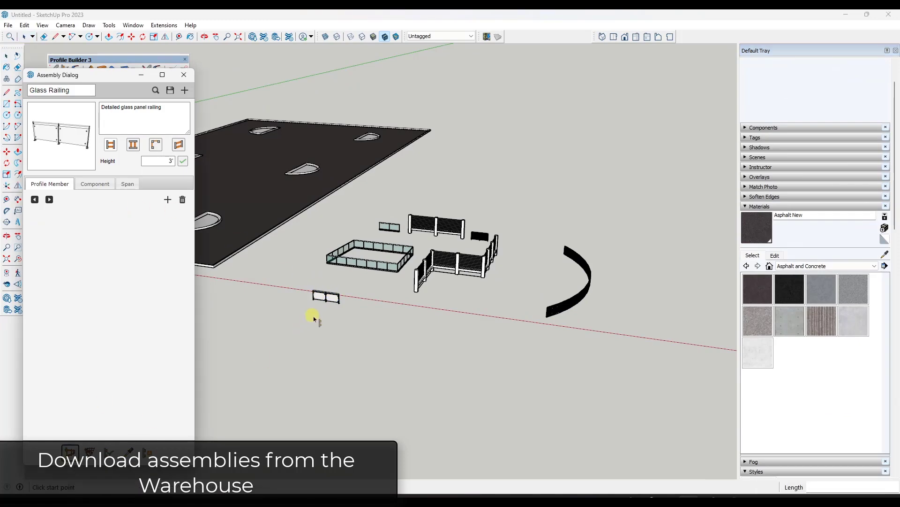
pyautogui.click(290, 310)
pyautogui.click(463, 345)
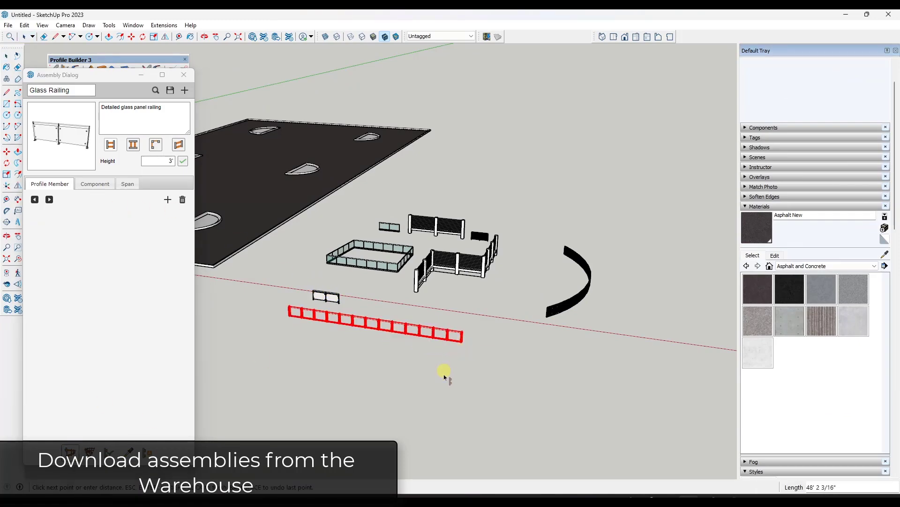
pyautogui.click(427, 412)
pyautogui.moveTo(427, 412); pyautogui.dragTo(562, 285, button='middle')
pyautogui.scroll(-4, 469, 276)
pyautogui.moveTo(376, 271); pyautogui.dragTo(510, 251, button='middle')
pyautogui.moveTo(383, 223); pyautogui.dragTo(425, 237, button='middle')
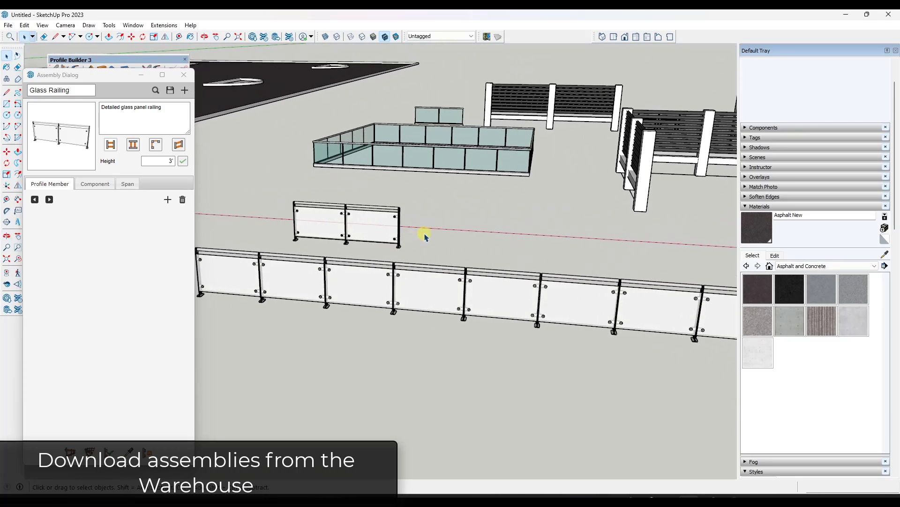
# Save the assembly as Glass Railing in the Railings folder under Profile Builder Profiles, Assemblies
pyautogui.click(360, 230)
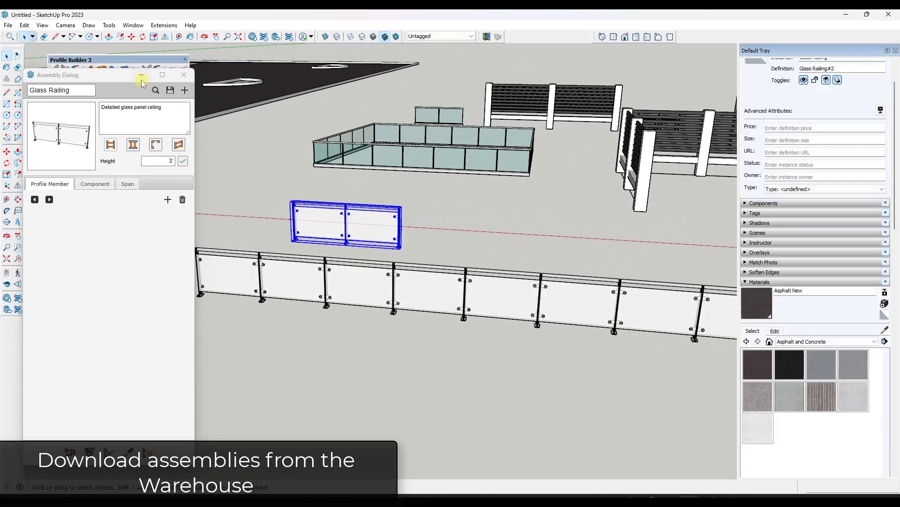
pyautogui.click(170, 90)
pyautogui.click(219, 47)
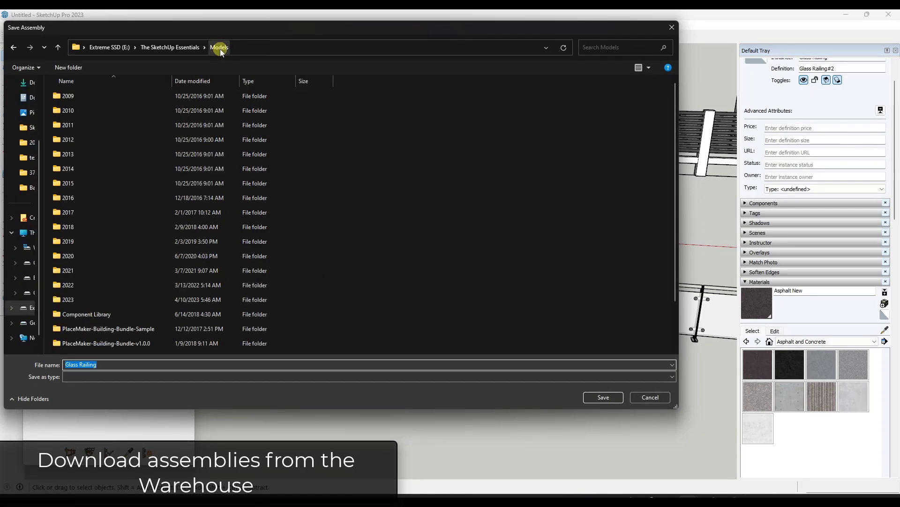
pyautogui.click(142, 94)
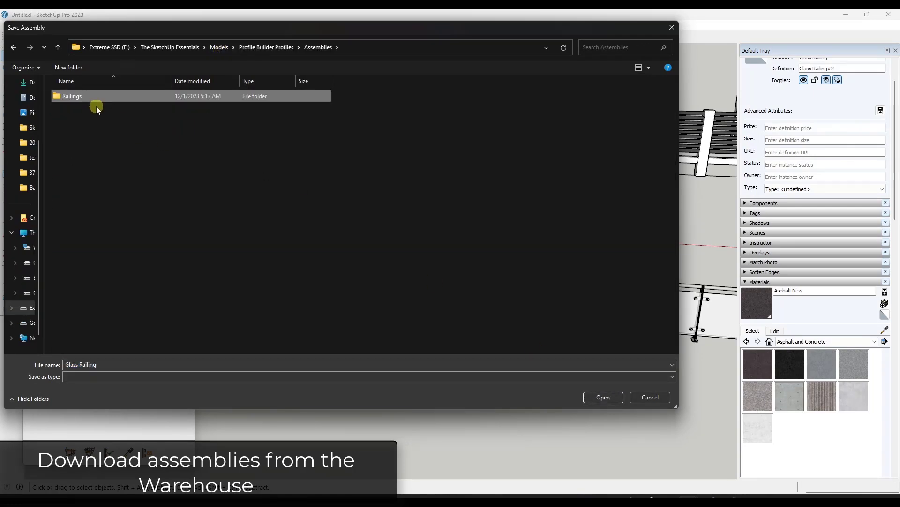
pyautogui.doubleClick(87, 100)
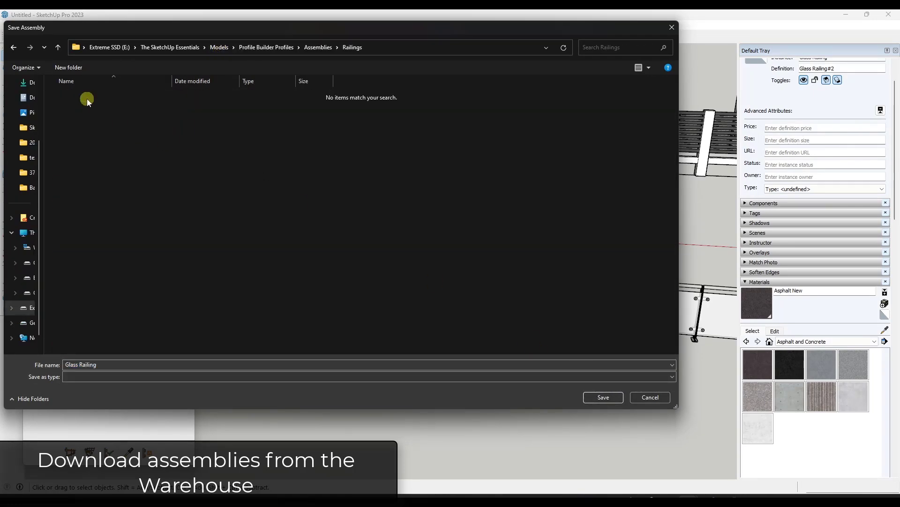
pyautogui.click(605, 398)
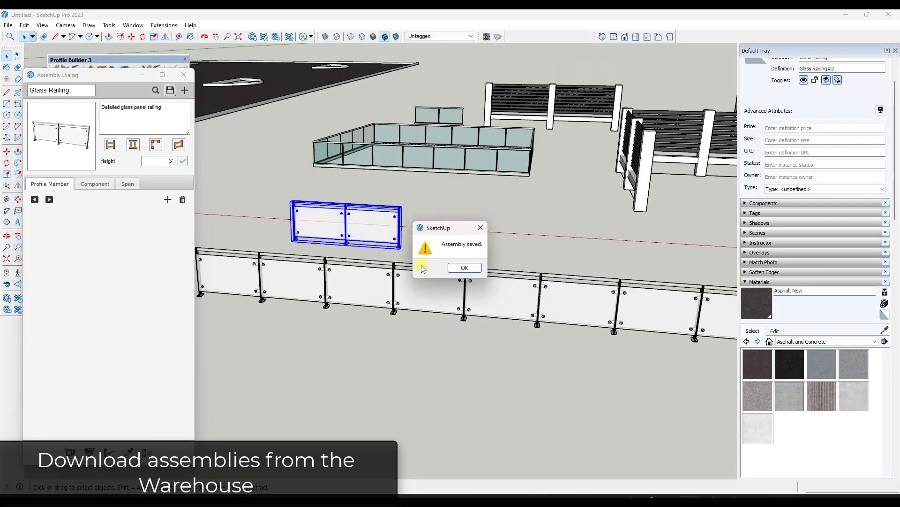
pyautogui.click(463, 268)
# Load the saved Glass Railing from the Railings folder of the assembly library
pyautogui.click(156, 90)
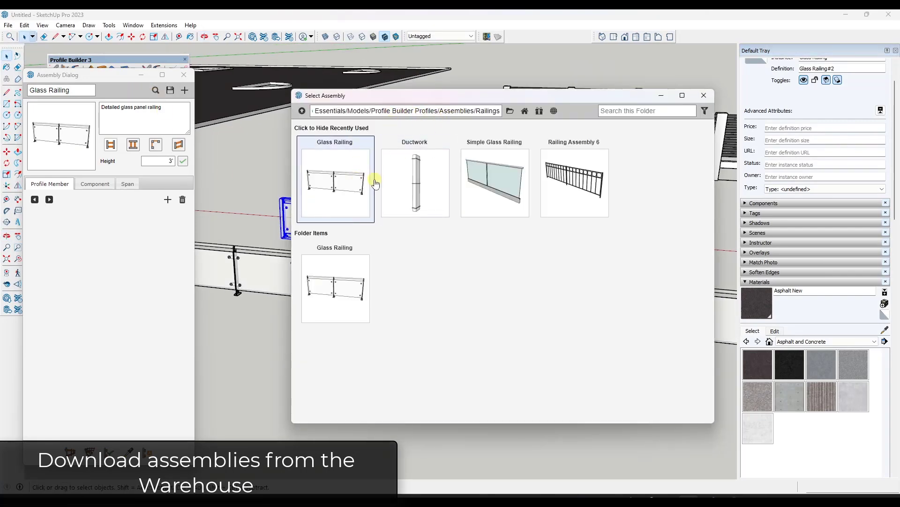
pyautogui.click(302, 110)
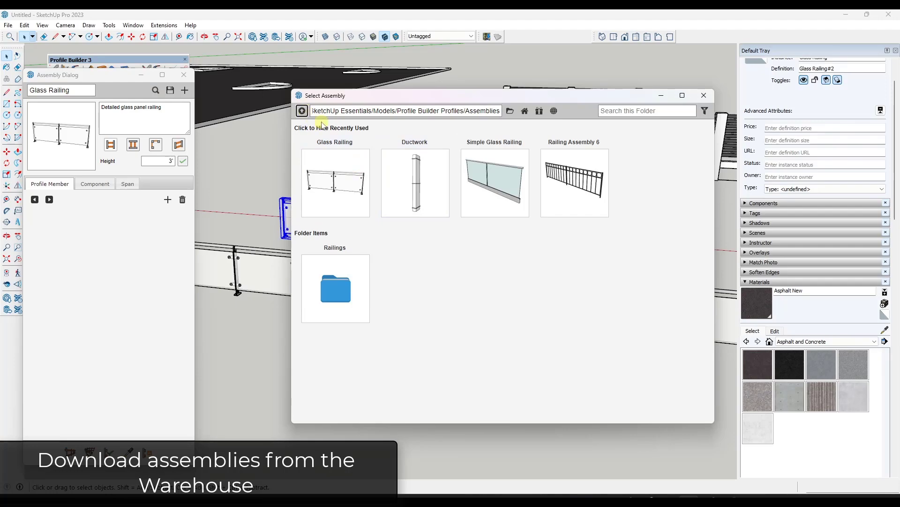
pyautogui.doubleClick(346, 277)
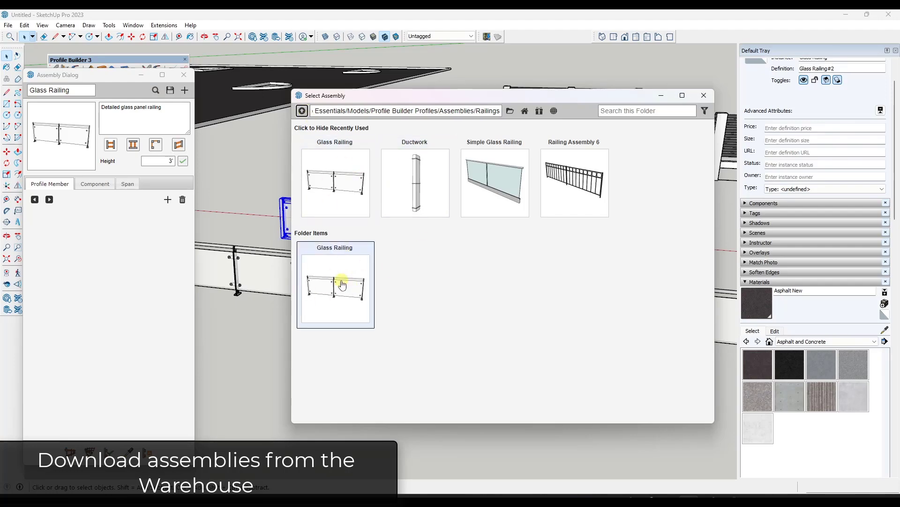
pyautogui.doubleClick(337, 288)
pyautogui.moveTo(346, 281); pyautogui.dragTo(366, 305, button='middle')
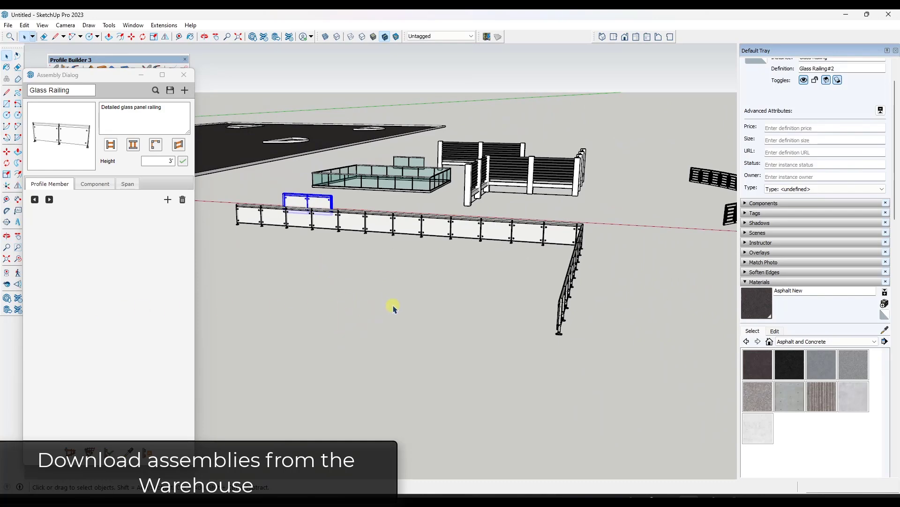
pyautogui.moveTo(405, 243); pyautogui.dragTo(368, 217, button='middle')
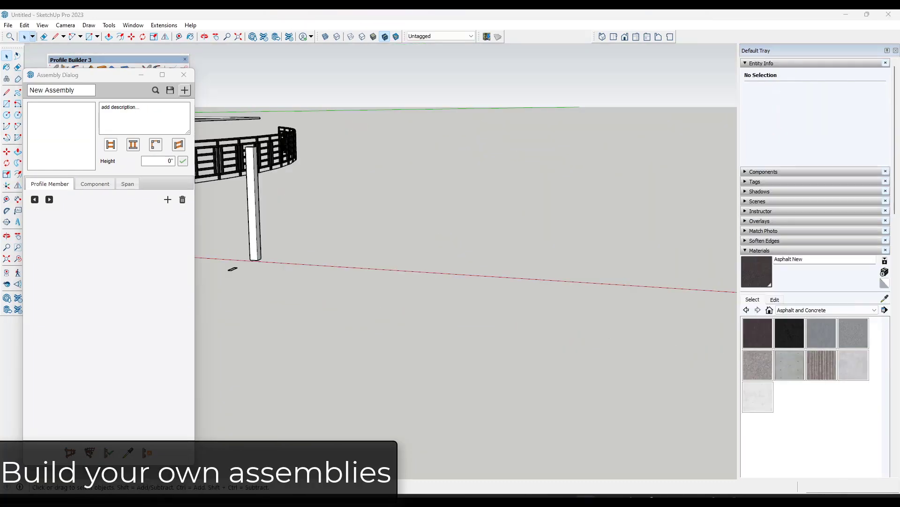
# Add a component to the new assembly, picking the VerticalPost standing on the red axis
pyautogui.moveTo(275, 214); pyautogui.dragTo(366, 193, button='middle')
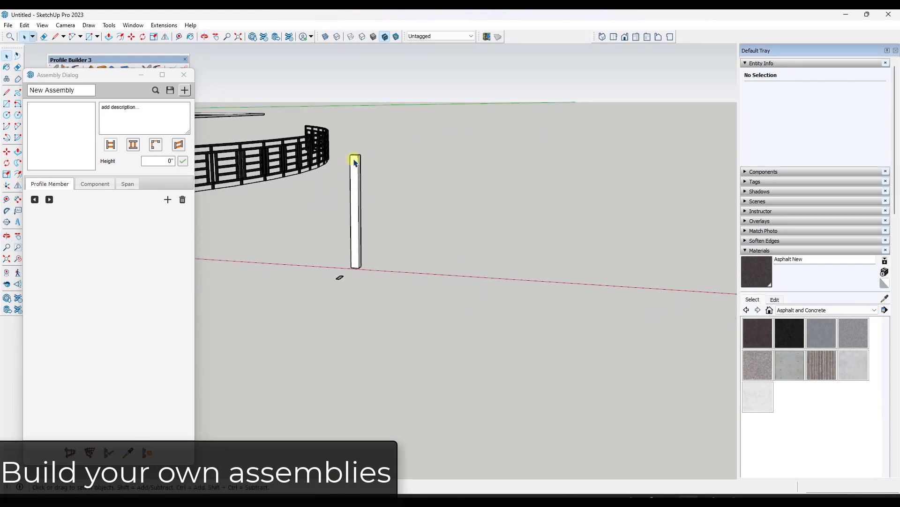
pyautogui.moveTo(337, 283); pyautogui.dragTo(358, 225, button='middle')
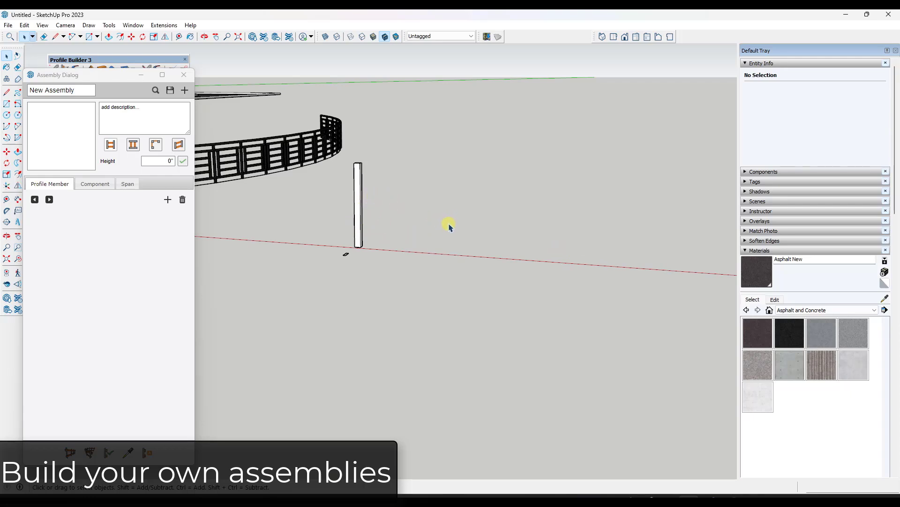
pyautogui.click(94, 183)
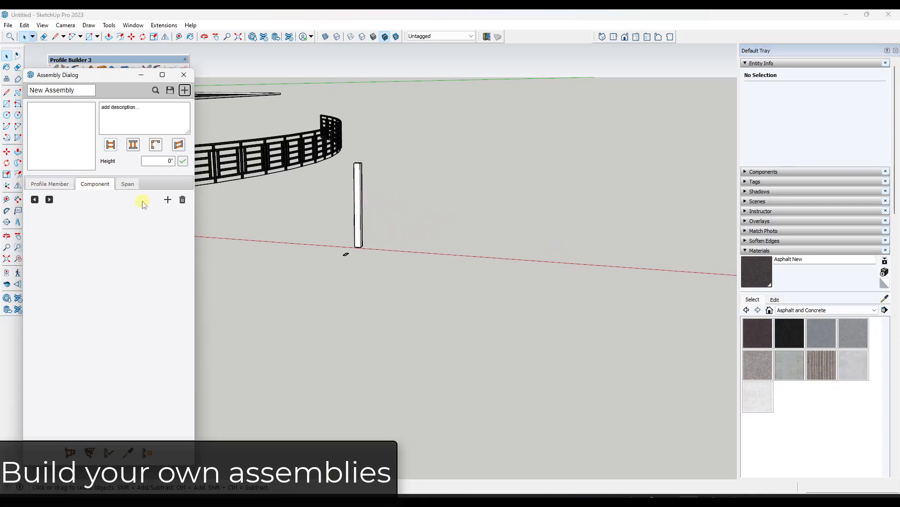
pyautogui.click(168, 200)
pyautogui.click(155, 232)
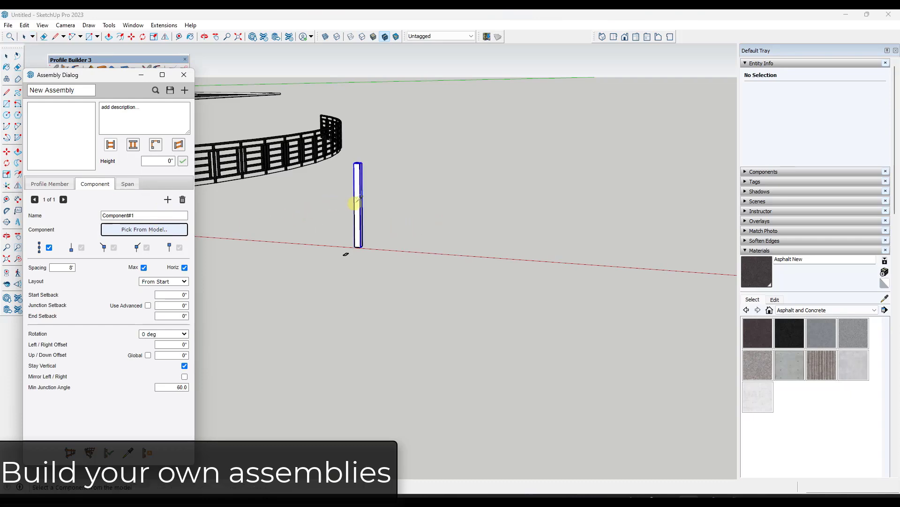
pyautogui.click(357, 205)
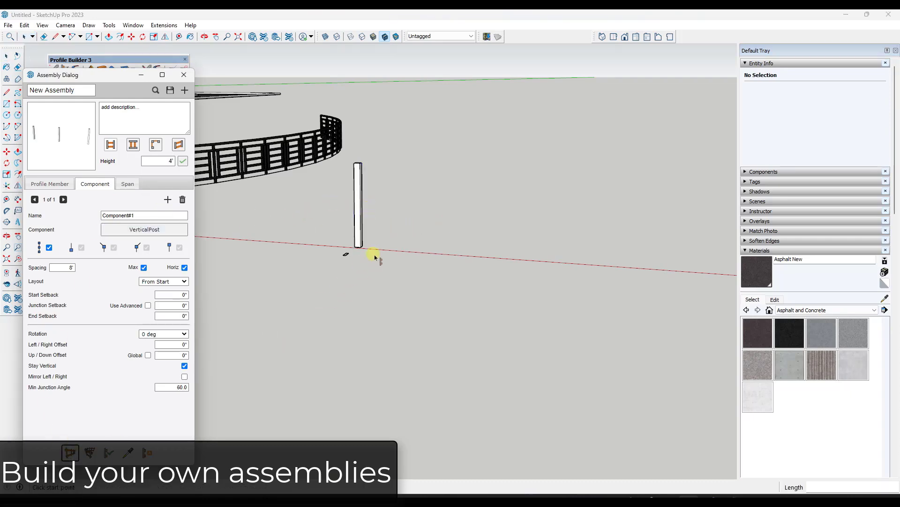
# Build a row of posts about 15' 6" long parallel to the red axis and update it to 4' spacing
pyautogui.click(374, 224)
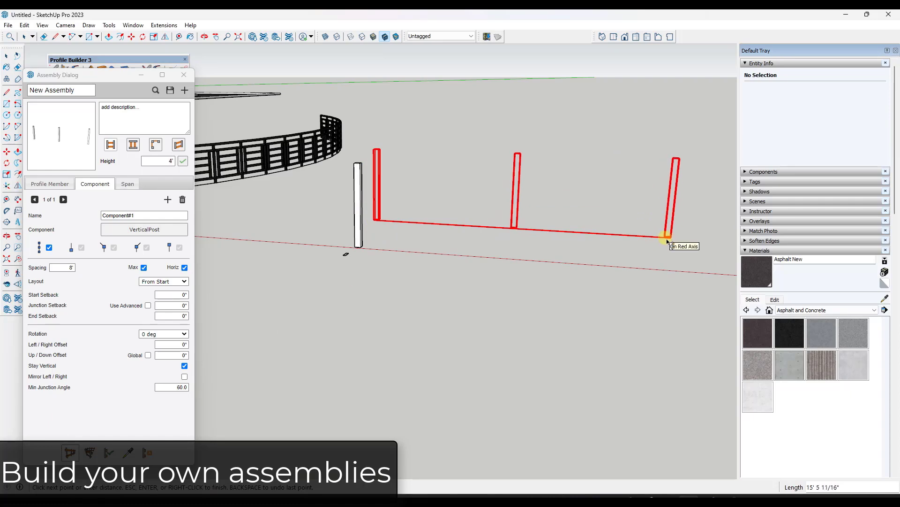
pyautogui.doubleClick(668, 237)
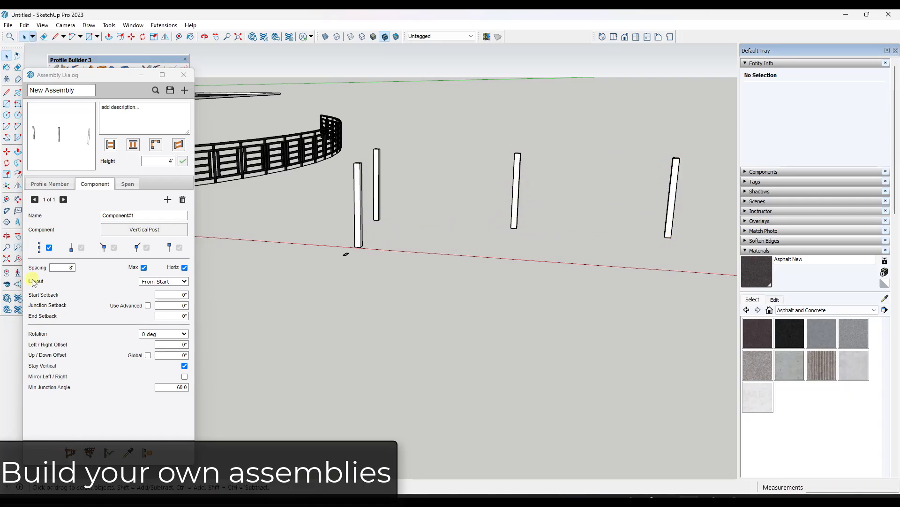
pyautogui.doubleClick(67, 266)
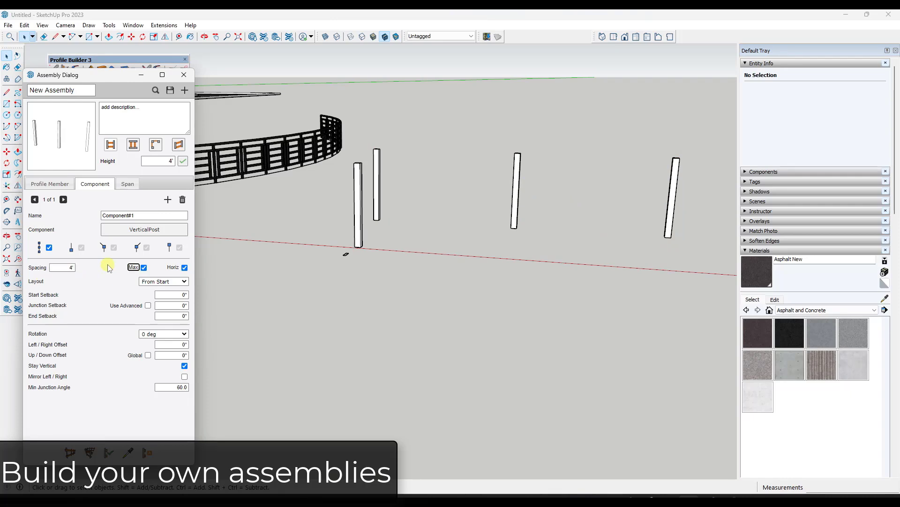
pyautogui.click(378, 200)
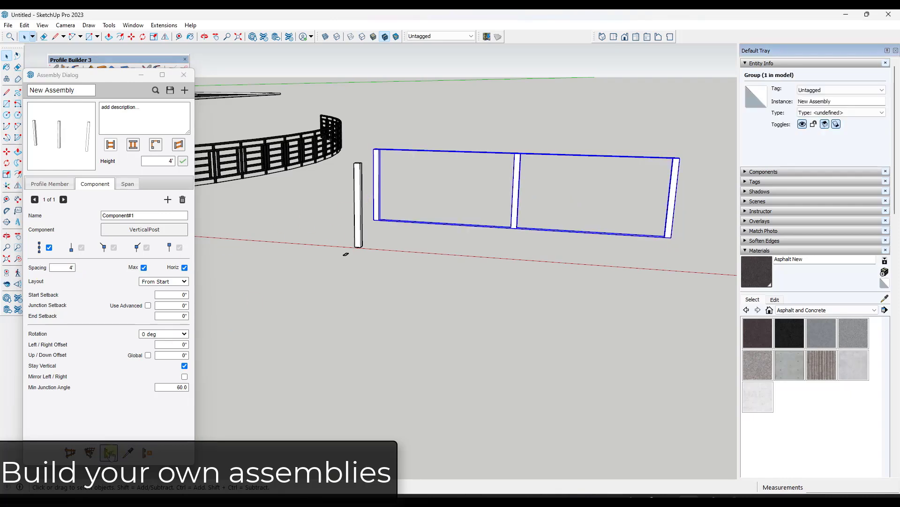
pyautogui.moveTo(572, 214)
pyautogui.mouseDown(button='middle')
pyautogui.moveTo(547, 213)
pyautogui.moveTo(573, 210)
pyautogui.mouseUp(button='middle')
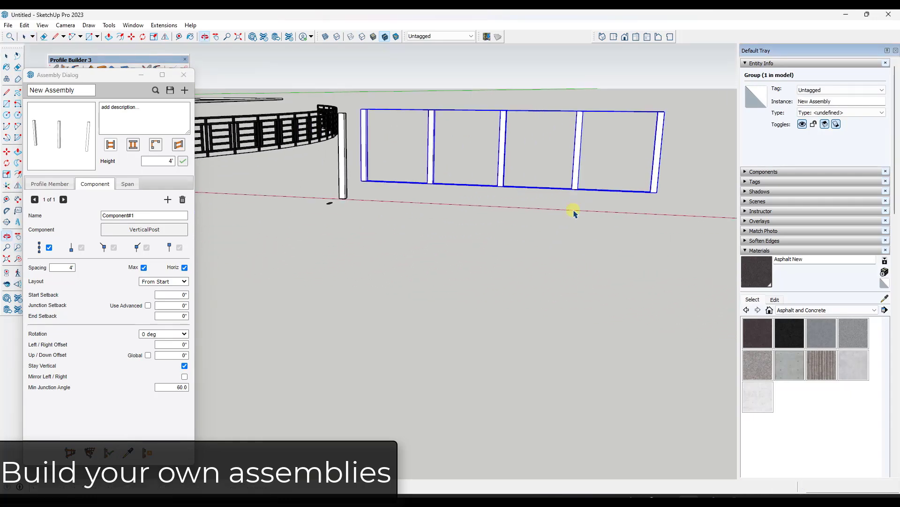
pyautogui.moveTo(485, 173); pyautogui.dragTo(476, 176, button='middle')
pyautogui.scroll(3, 258, 225)
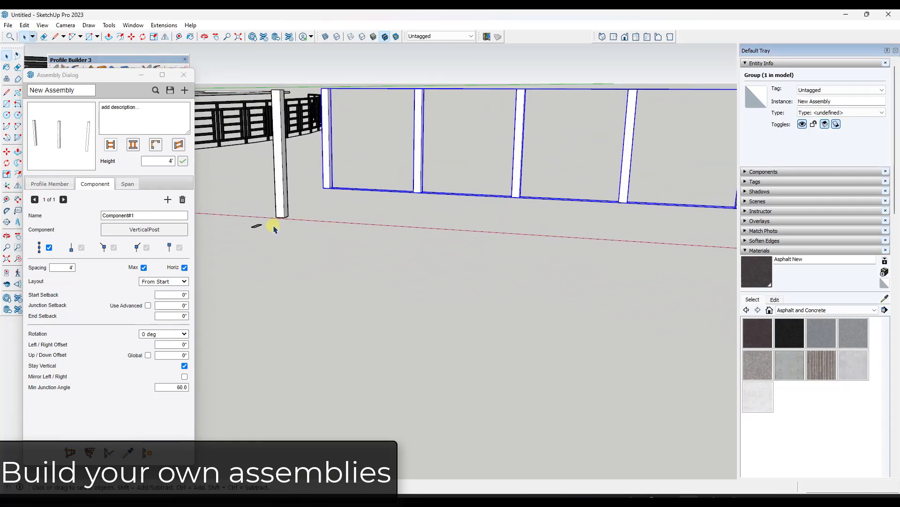
# Add a profile member with a new profile named 2 x 6, created from the small rectangle beside the post
pyautogui.moveTo(280, 220); pyautogui.dragTo(262, 257)
pyautogui.press('space')
pyautogui.click(47, 183)
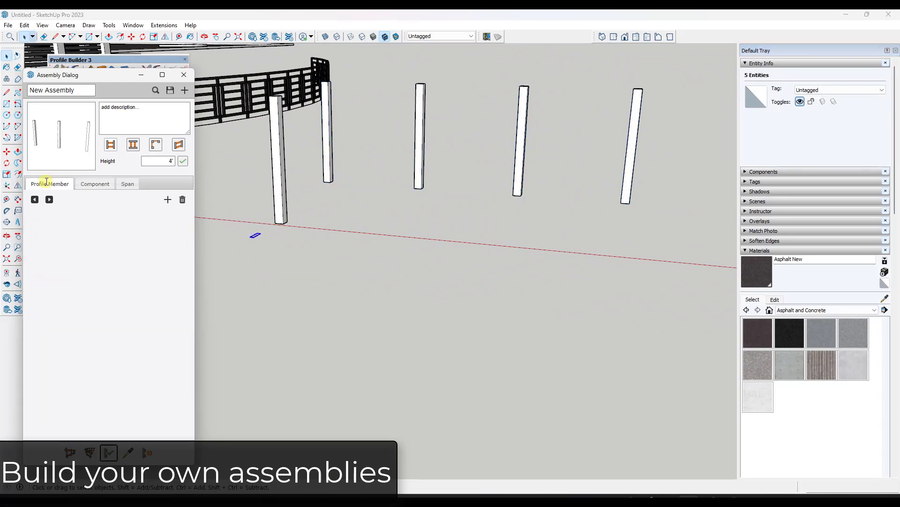
pyautogui.click(168, 201)
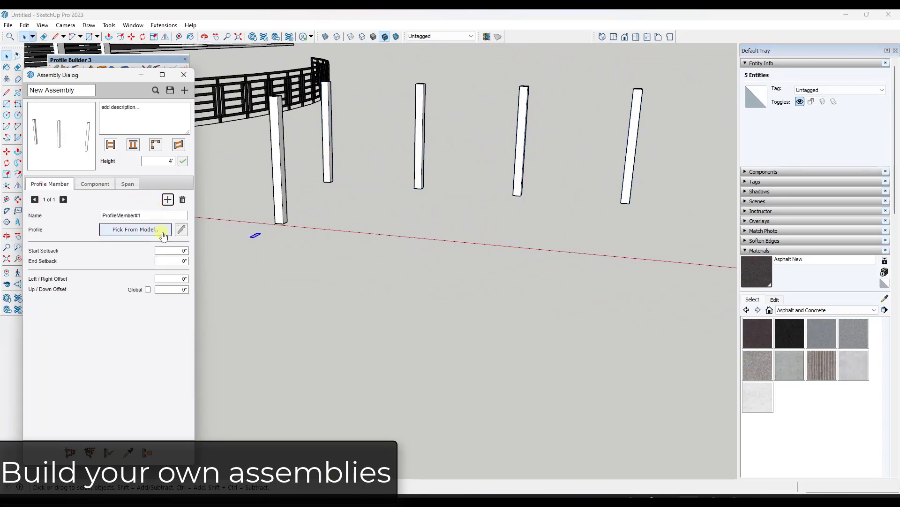
pyautogui.scroll(3, 253, 239)
pyautogui.scroll(-4, 256, 239)
pyautogui.click(182, 231)
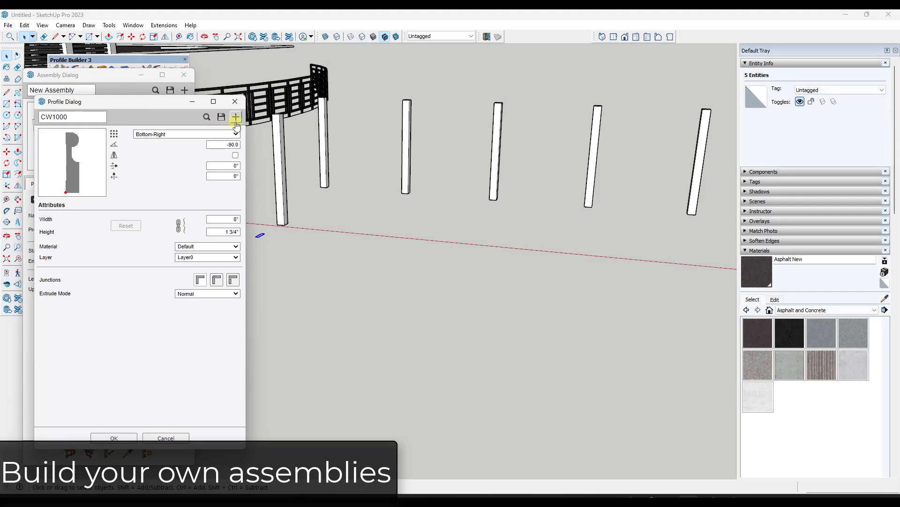
pyautogui.click(236, 118)
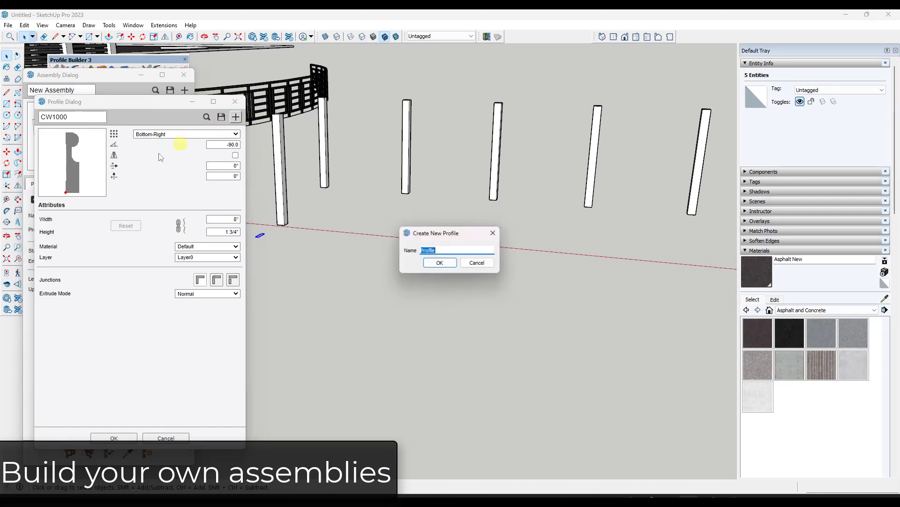
pyautogui.click(435, 259)
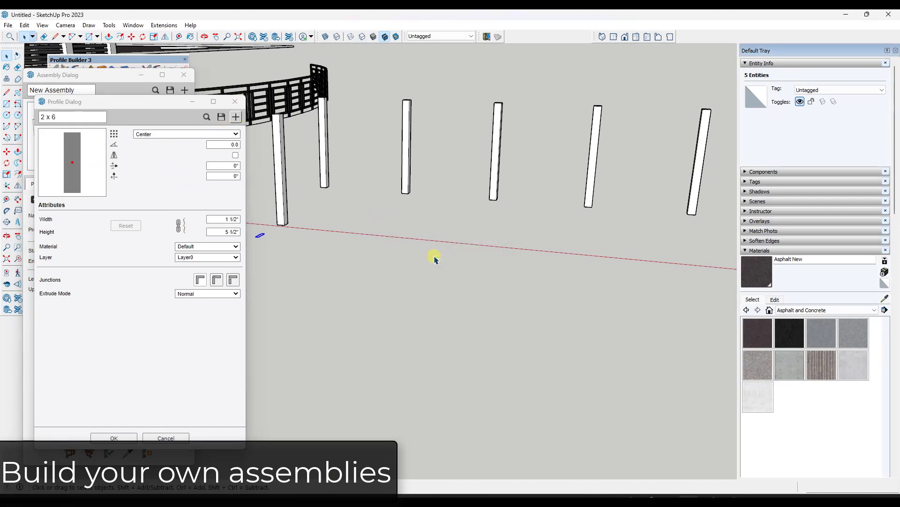
# Set the 2 x 6 profile's placement point to Center-Right and accept the profile for the assembly
pyautogui.click(187, 134)
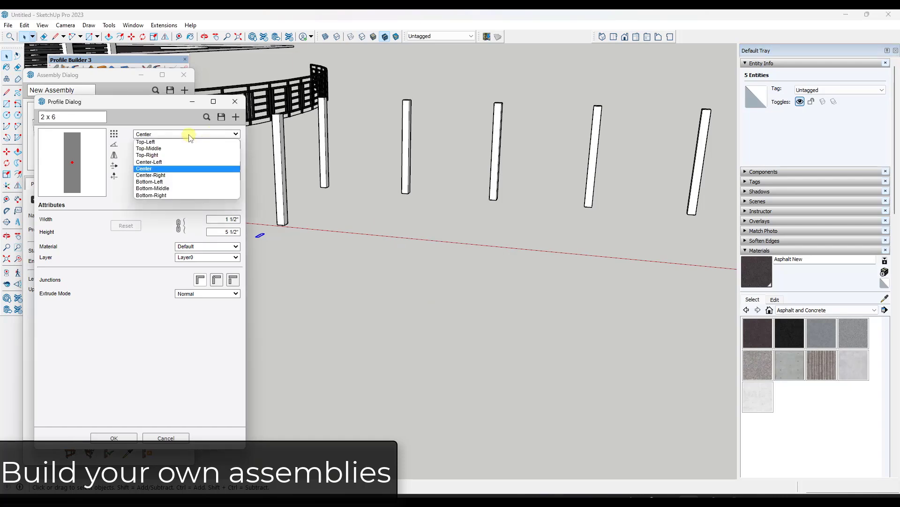
pyautogui.click(163, 162)
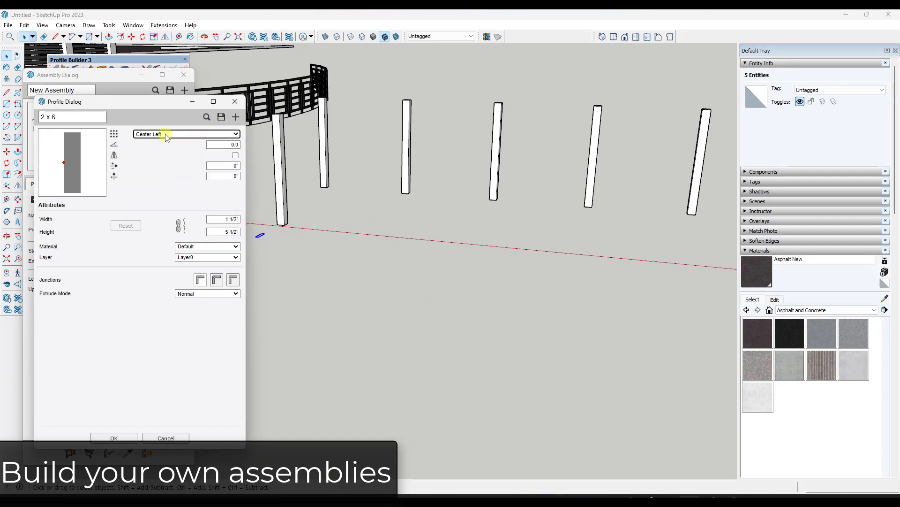
pyautogui.click(166, 135)
pyautogui.click(114, 438)
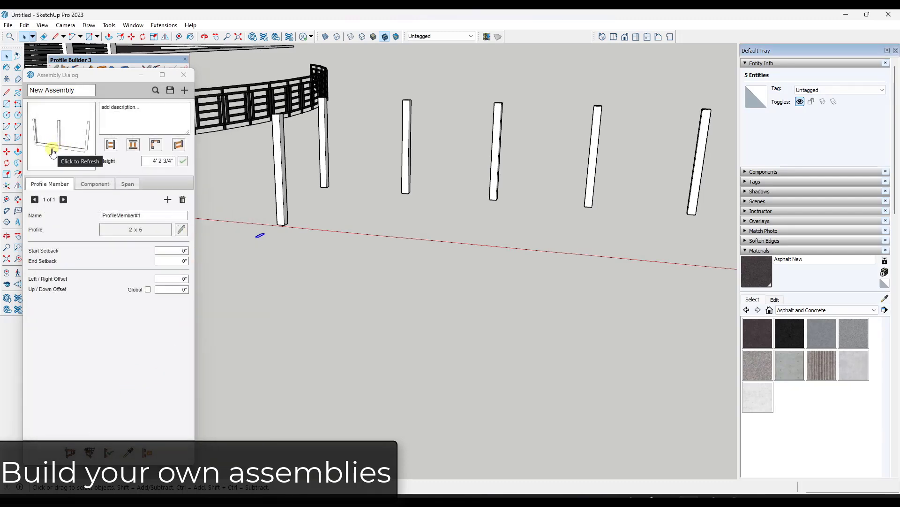
# Change the 2 x 6 profile's placement point to Center-Left and update the row of posts with the rail member
pyautogui.click(148, 231)
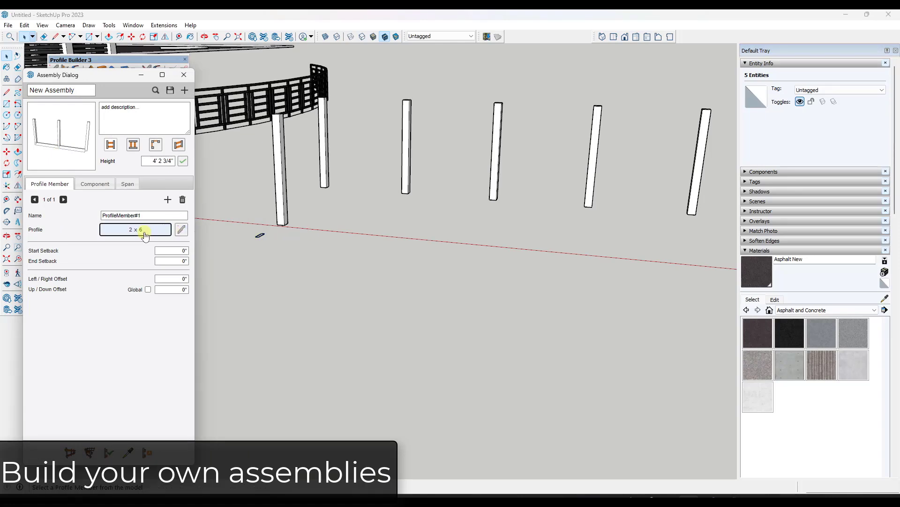
pyautogui.click(182, 230)
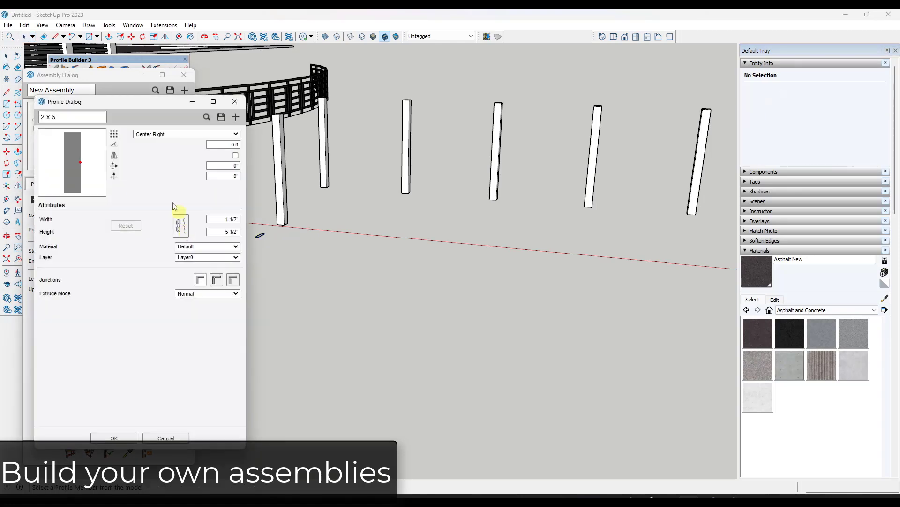
pyautogui.click(159, 135)
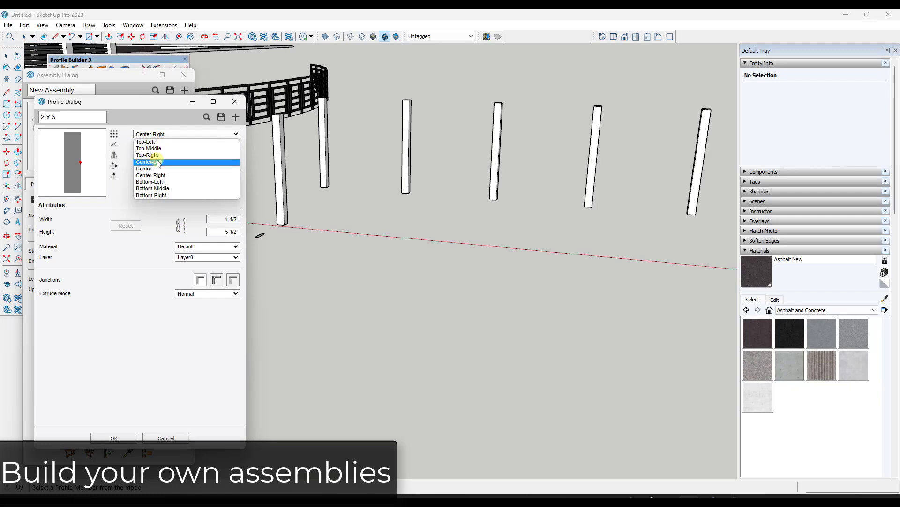
pyautogui.click(168, 159)
pyautogui.click(114, 439)
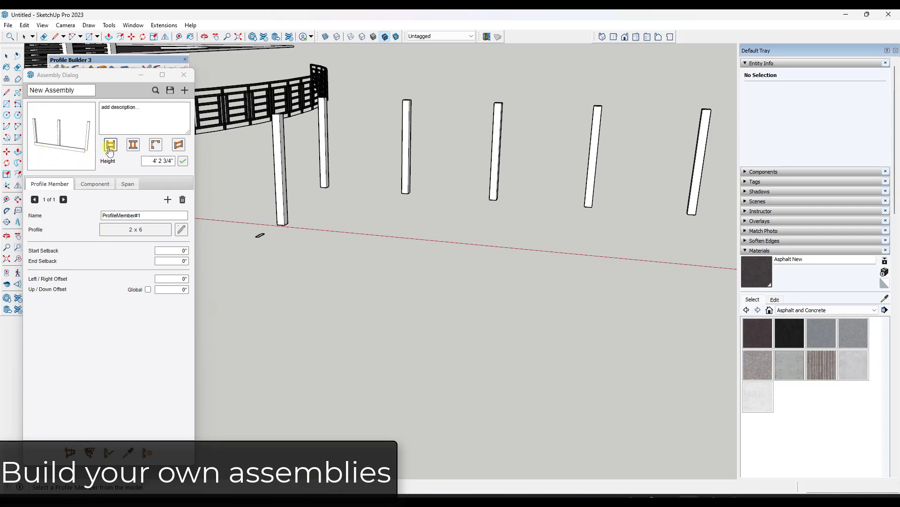
pyautogui.click(322, 141)
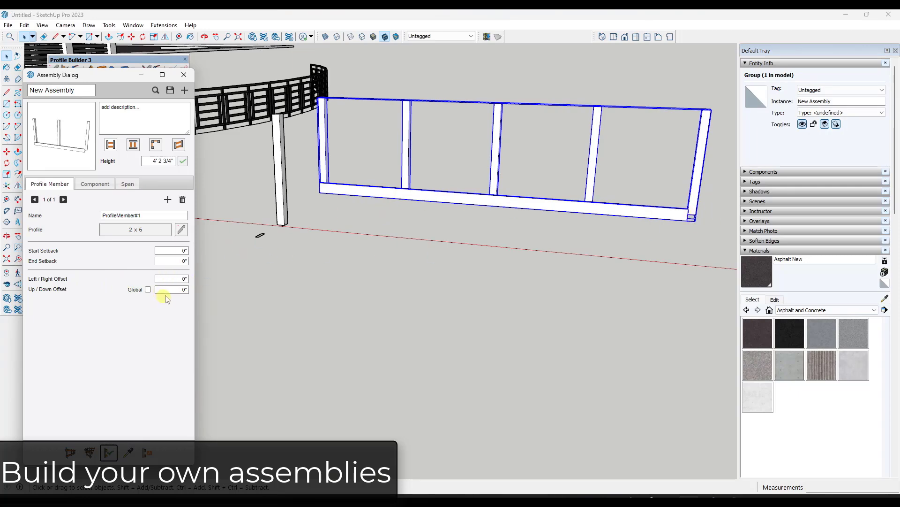
# Give the rail an up/down offset of 1' 6" and an end setback of -3 1/2", and update the fence in the model
pyautogui.click(167, 290)
pyautogui.press('Return')
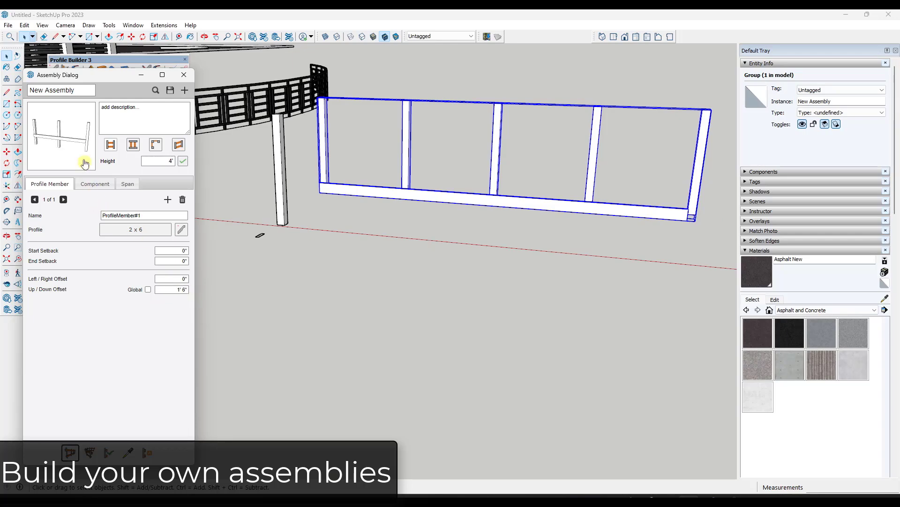
pyautogui.click(168, 260)
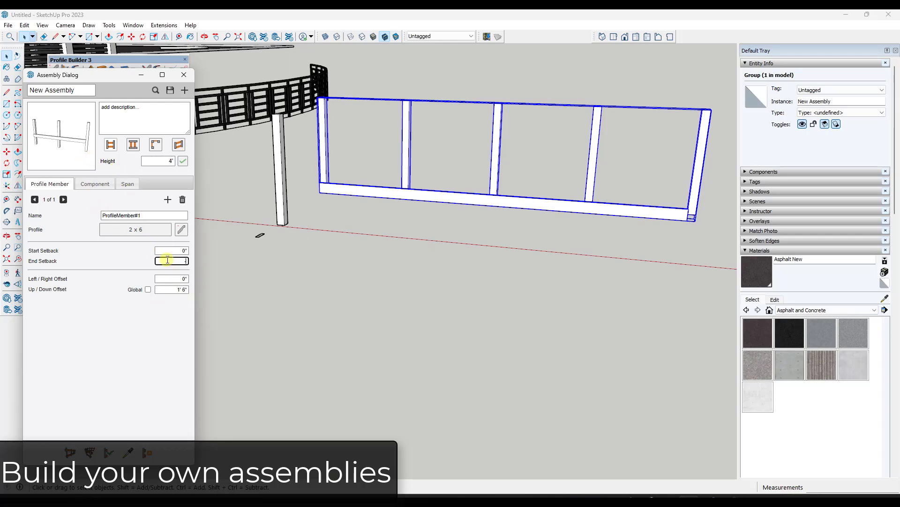
pyautogui.write('-3 1/2')
pyautogui.press('Tab')
pyautogui.click(108, 452)
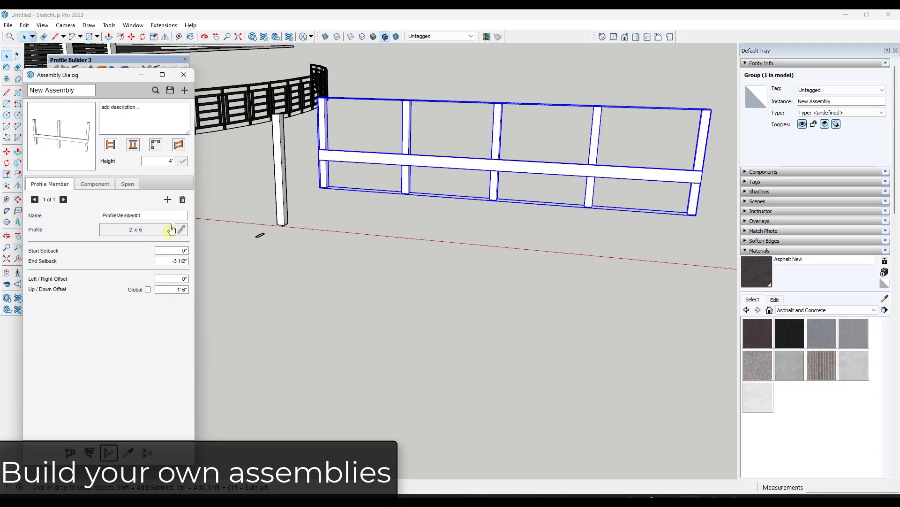
# Add a second 2 x 6 rail with a 2' up/down offset and set the first rail's up/down offset to 1'
pyautogui.click(167, 200)
pyautogui.click(167, 289)
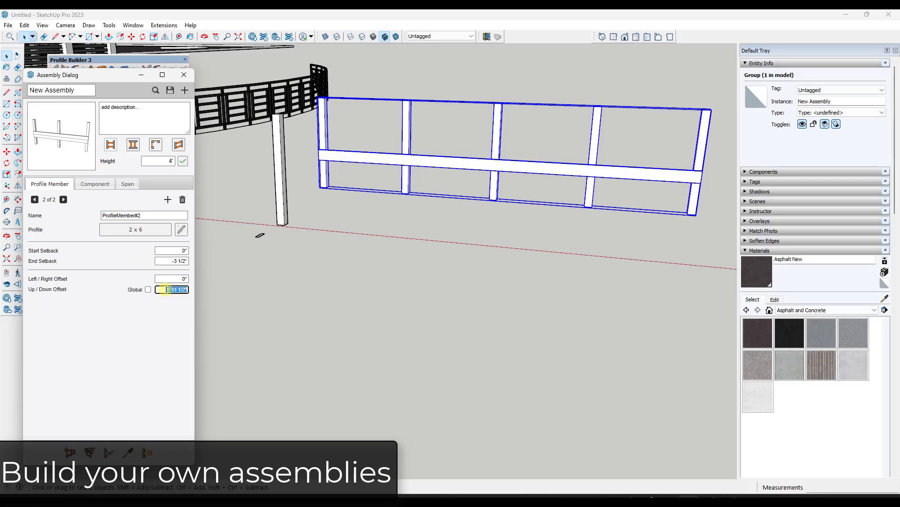
pyautogui.press('Return')
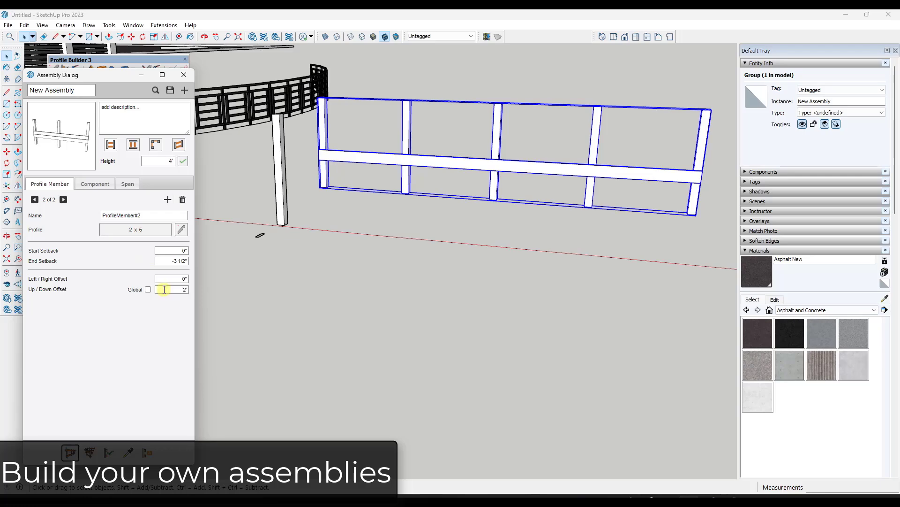
pyautogui.click(35, 199)
pyautogui.click(170, 290)
pyautogui.write('1')
pyautogui.press('Return')
# Add a third 2 x 6 rail with a 3' up/down offset and update the fence in the model
pyautogui.click(63, 199)
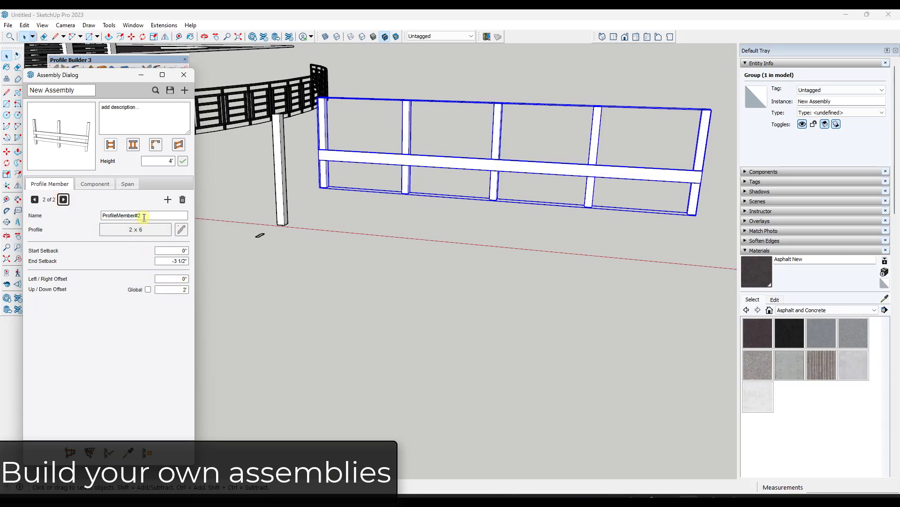
pyautogui.click(167, 200)
pyautogui.click(162, 290)
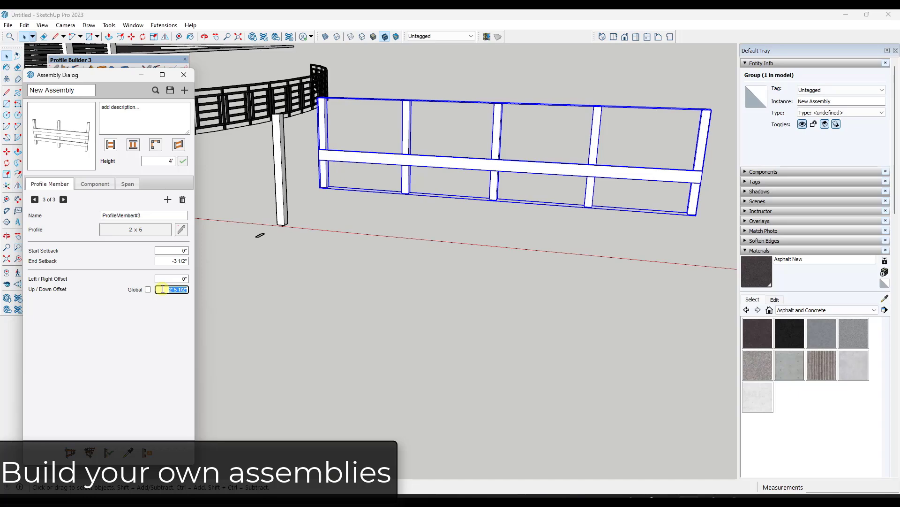
pyautogui.write('3')
pyautogui.press('Return')
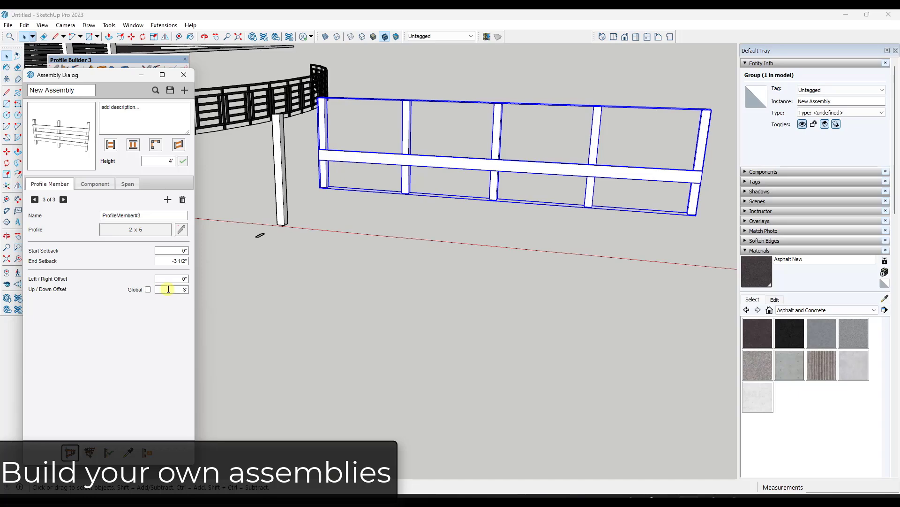
pyautogui.click(104, 454)
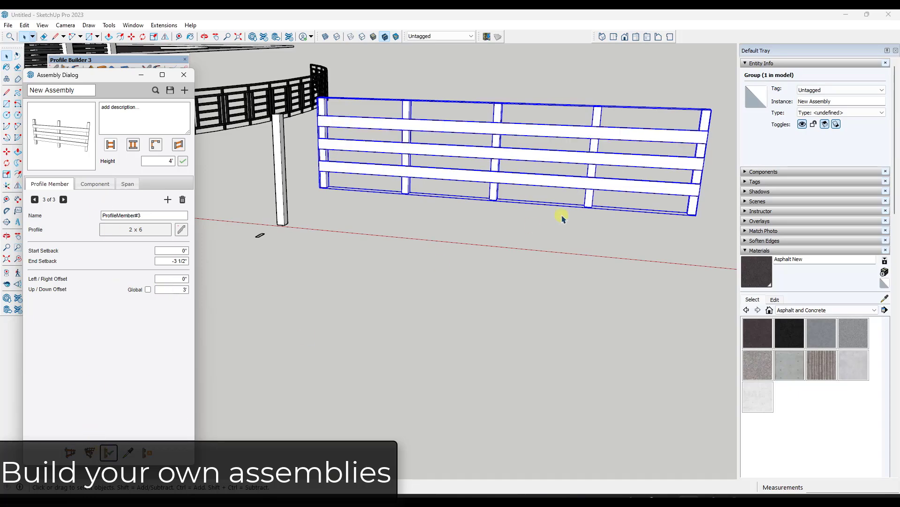
# Build a second fence with the new assembly near the first one, as two segments meeting at a corner
pyautogui.moveTo(606, 141); pyautogui.dragTo(394, 140, button='middle')
pyautogui.scroll(-3, 394, 141)
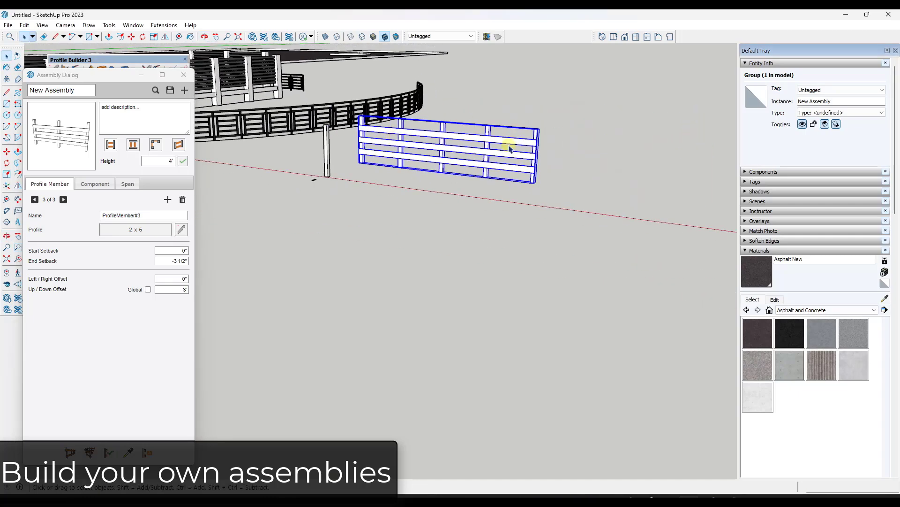
pyautogui.moveTo(508, 146); pyautogui.dragTo(509, 158, button='middle')
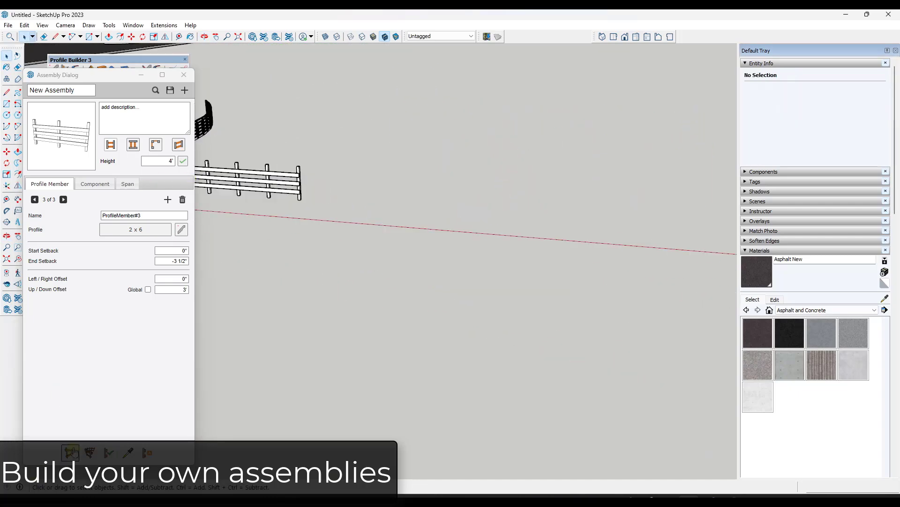
pyautogui.click(71, 453)
pyautogui.click(353, 213)
pyautogui.click(523, 225)
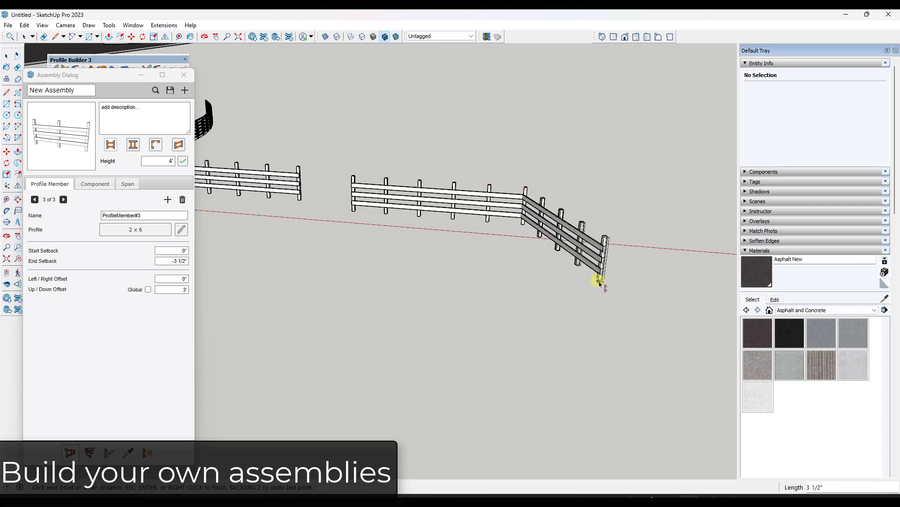
pyautogui.doubleClick(600, 283)
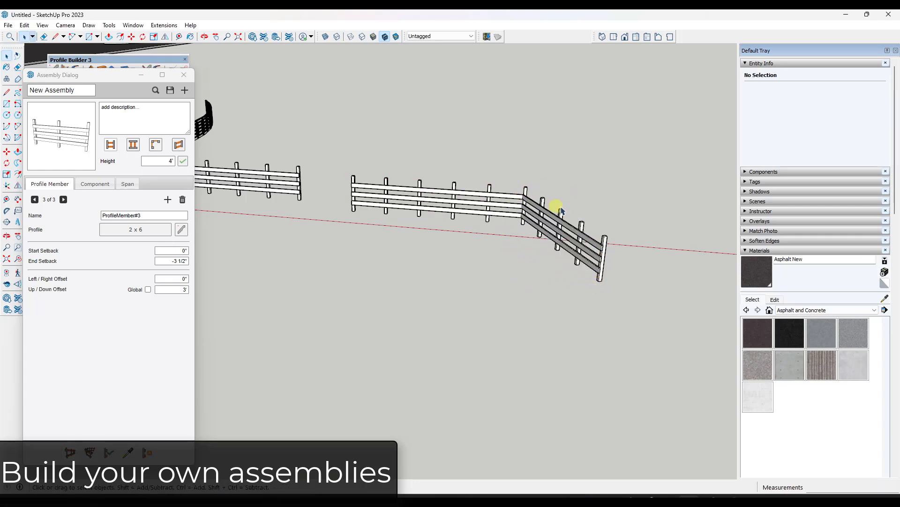
pyautogui.moveTo(597, 259); pyautogui.dragTo(565, 206, button='middle')
pyautogui.scroll(1, 669, 204)
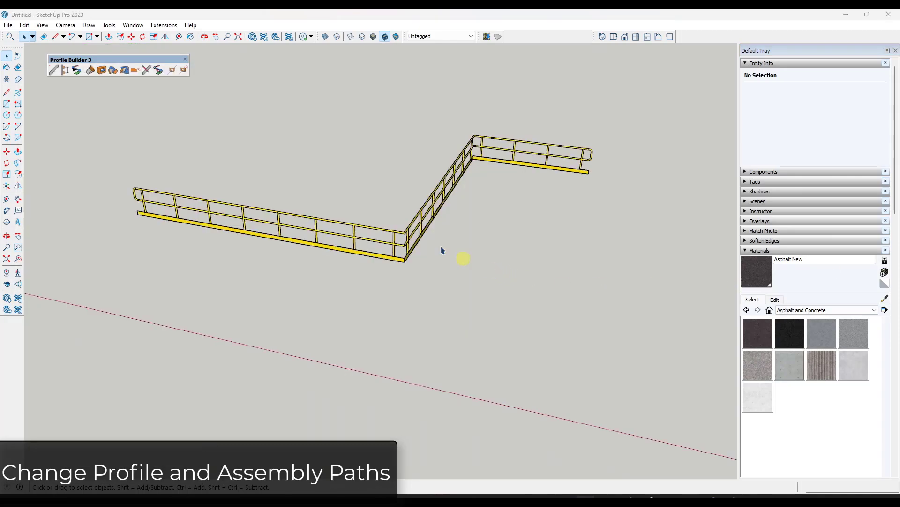
# Open the Industrial Railing assembly and edit its path
pyautogui.click(402, 235)
pyautogui.moveTo(388, 235); pyautogui.dragTo(358, 255, button='middle')
pyautogui.scroll(2, 386, 235)
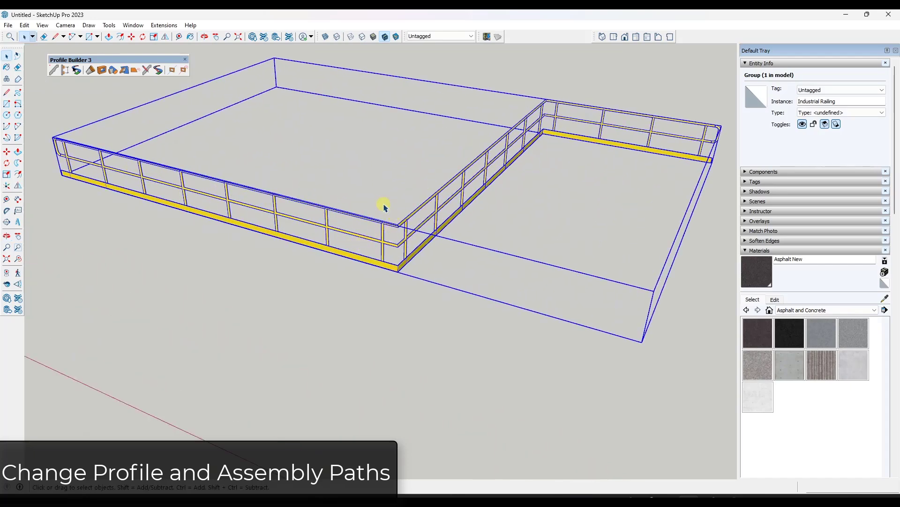
pyautogui.scroll(1, 384, 207)
pyautogui.click(158, 71)
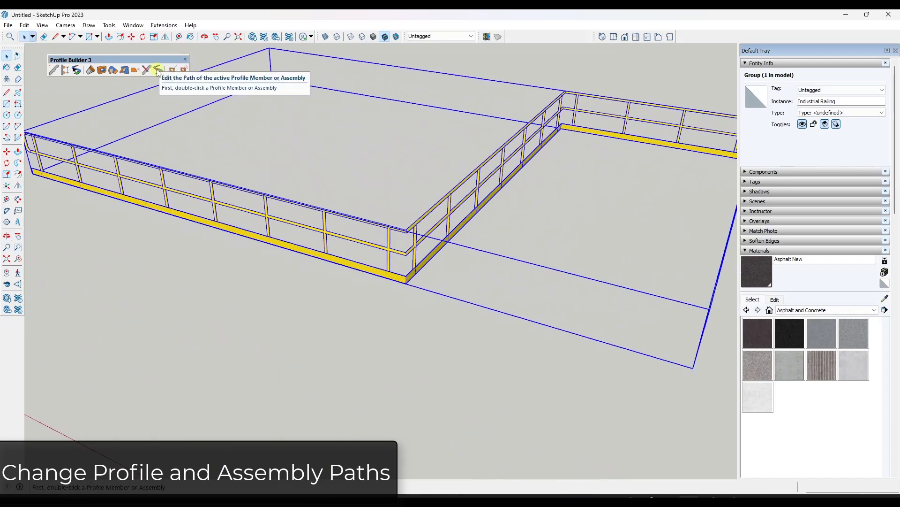
pyautogui.doubleClick(420, 222)
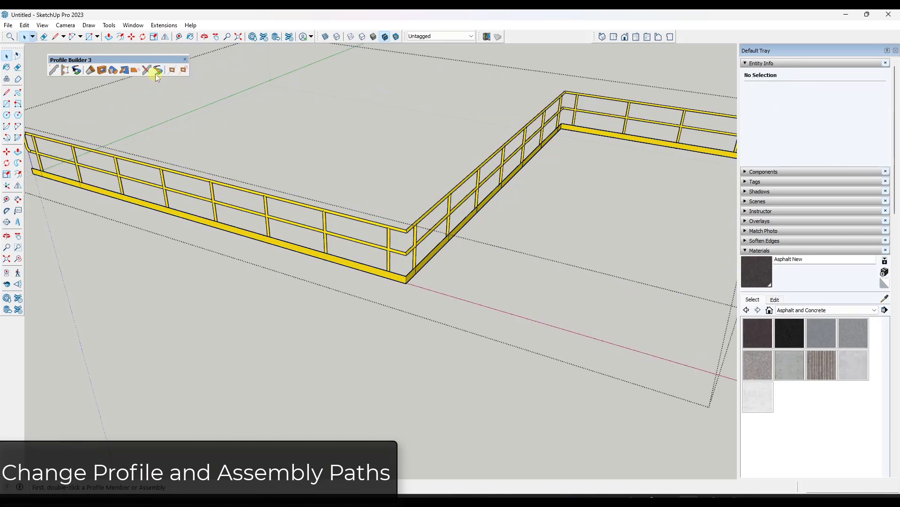
pyautogui.click(445, 271)
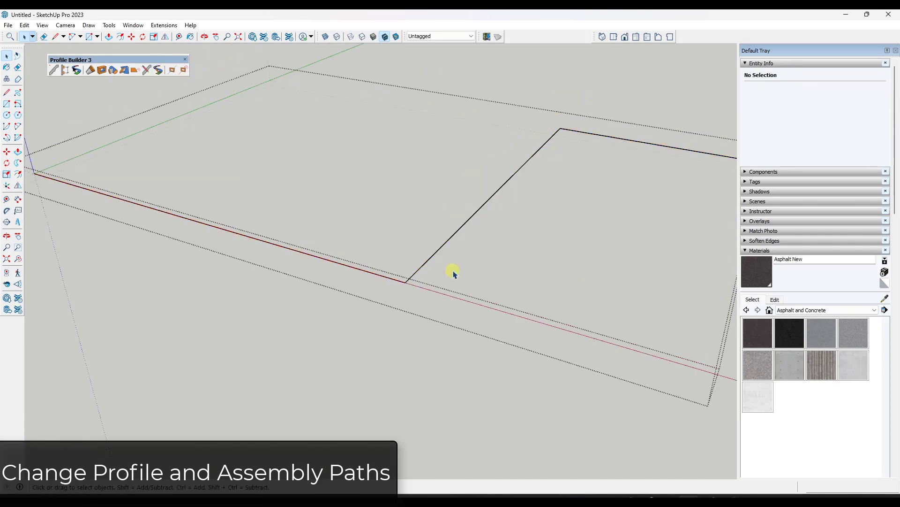
# Reroute the railing path with two new lines from its slanted edge to its front edge, delete the bypassed corner edges, and finish path editing
pyautogui.press('l')
pyautogui.click(500, 187)
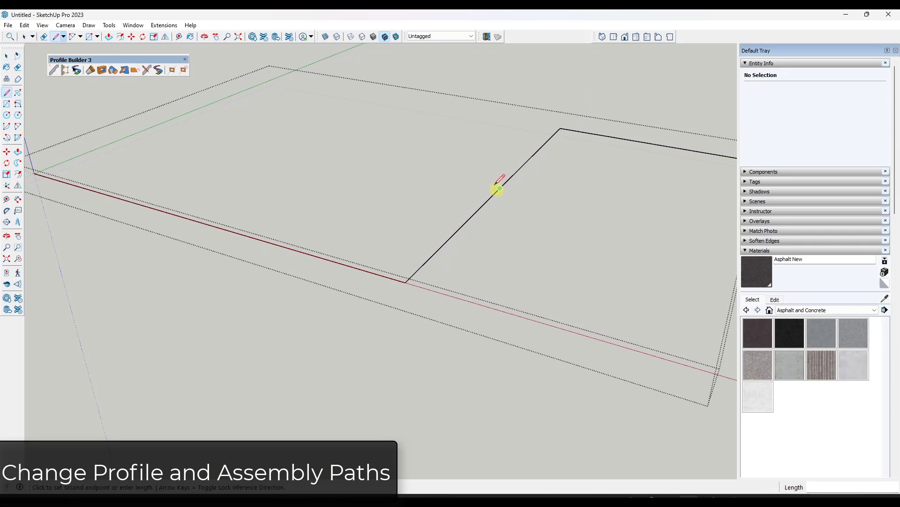
pyautogui.click(380, 162)
pyautogui.click(263, 239)
pyautogui.press('space')
pyautogui.click(335, 261)
pyautogui.keyDown('shift'); pyautogui.click(428, 260); pyautogui.keyUp('shift')
pyautogui.press('Delete')
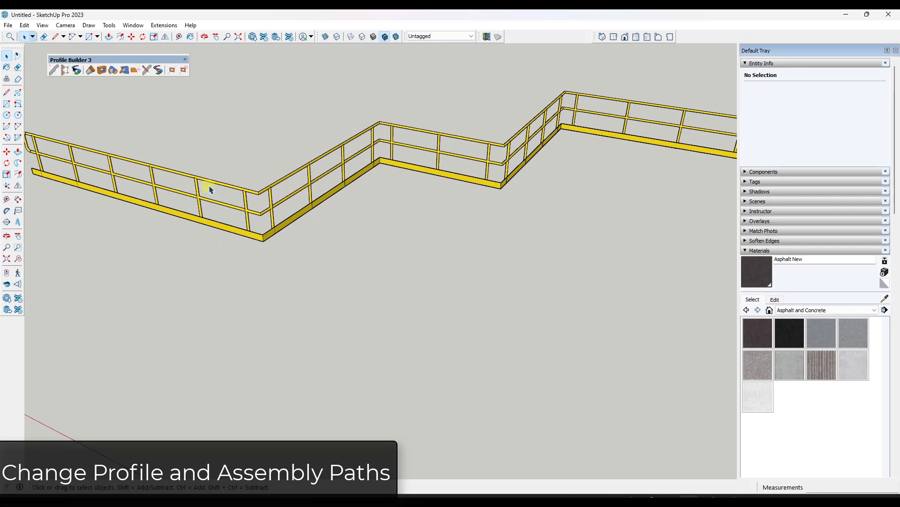
pyautogui.click(157, 71)
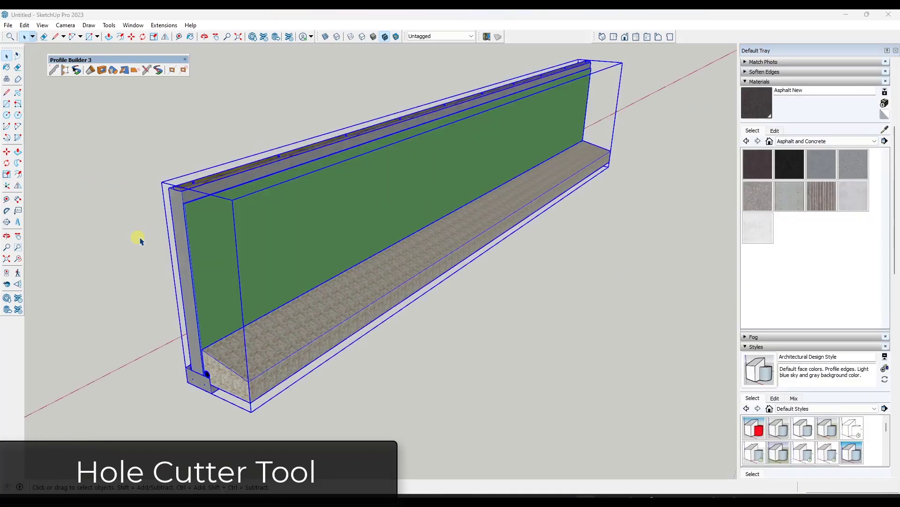
# Cut three 4' by 4' full-depth rectangular holes in a row through the green wall with the Hole Tool
pyautogui.moveTo(137, 238); pyautogui.dragTo(277, 214, button='middle')
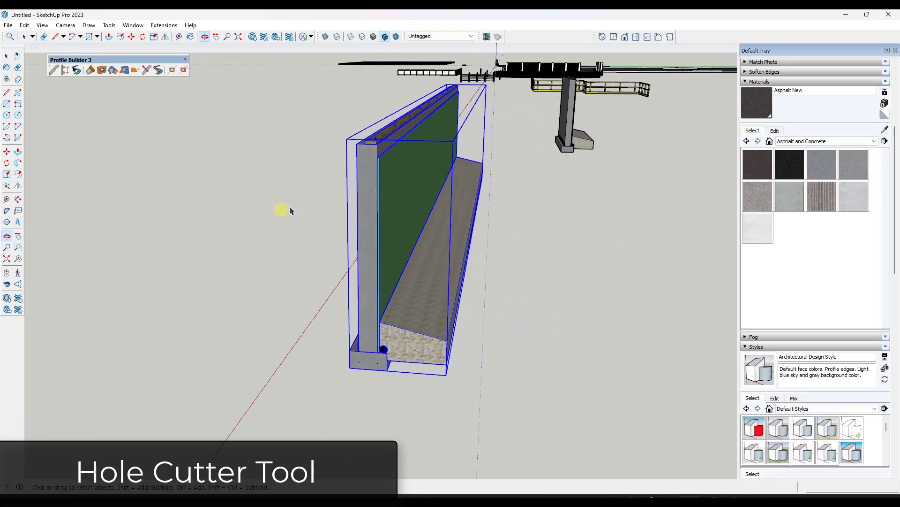
pyautogui.press('space')
pyautogui.scroll(4, 354, 179)
pyautogui.moveTo(451, 241); pyautogui.dragTo(323, 225, button='middle')
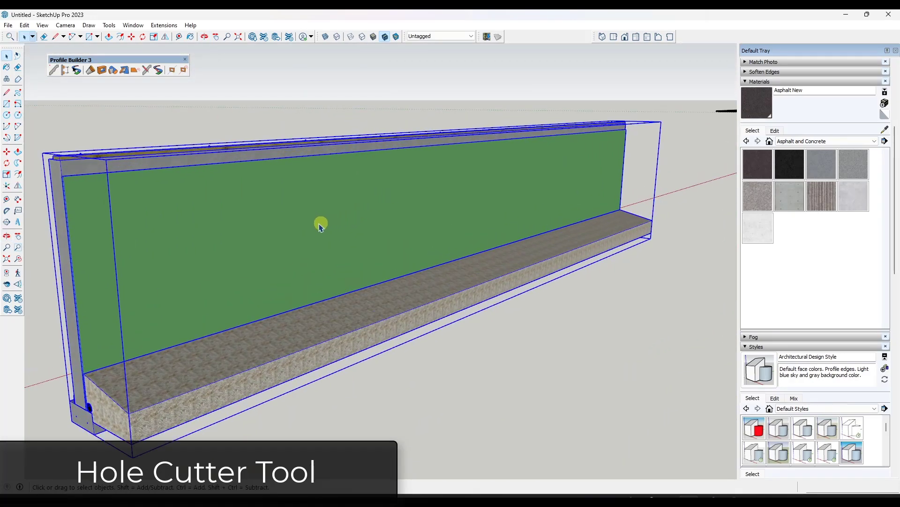
pyautogui.scroll(2, 323, 225)
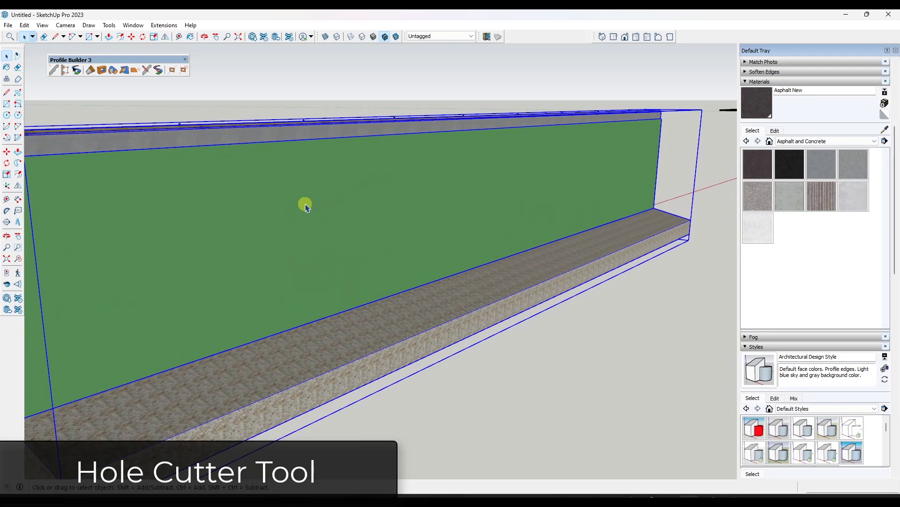
pyautogui.scroll(-2, 310, 207)
pyautogui.click(104, 72)
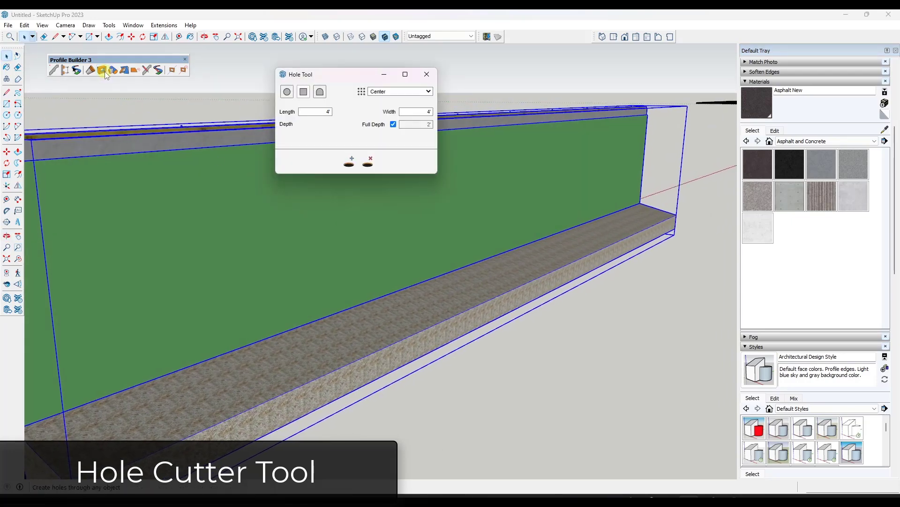
pyautogui.click(302, 96)
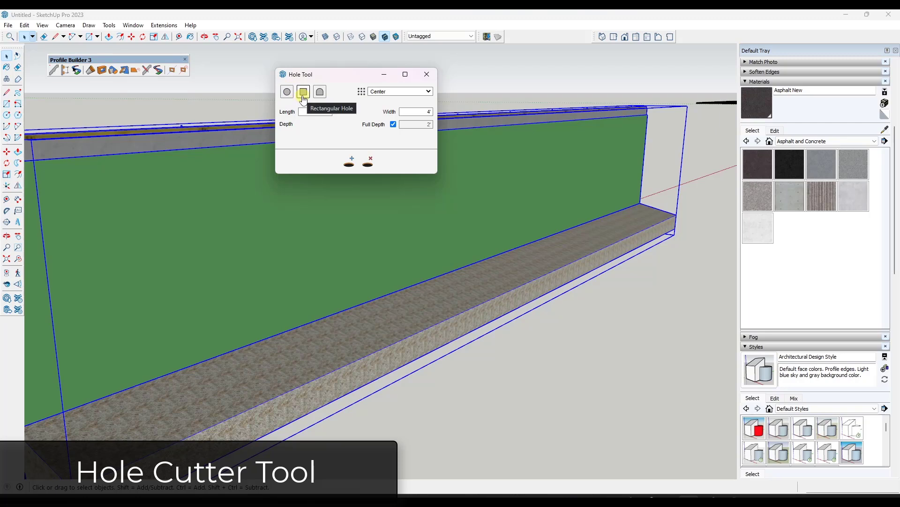
pyautogui.click(349, 161)
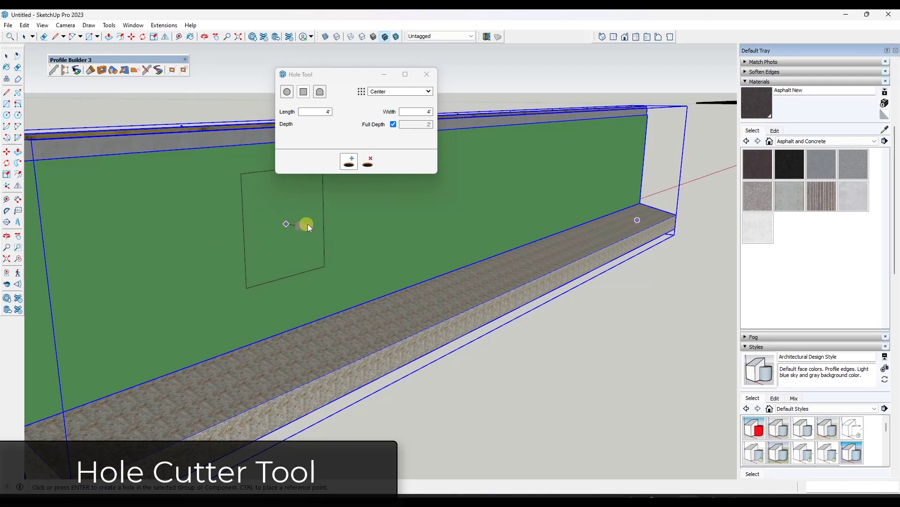
pyautogui.click(379, 211)
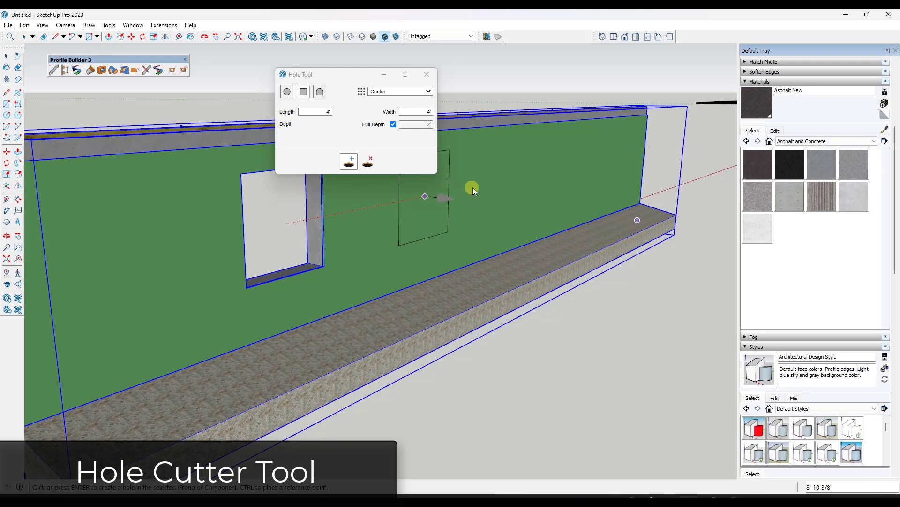
pyautogui.click(511, 179)
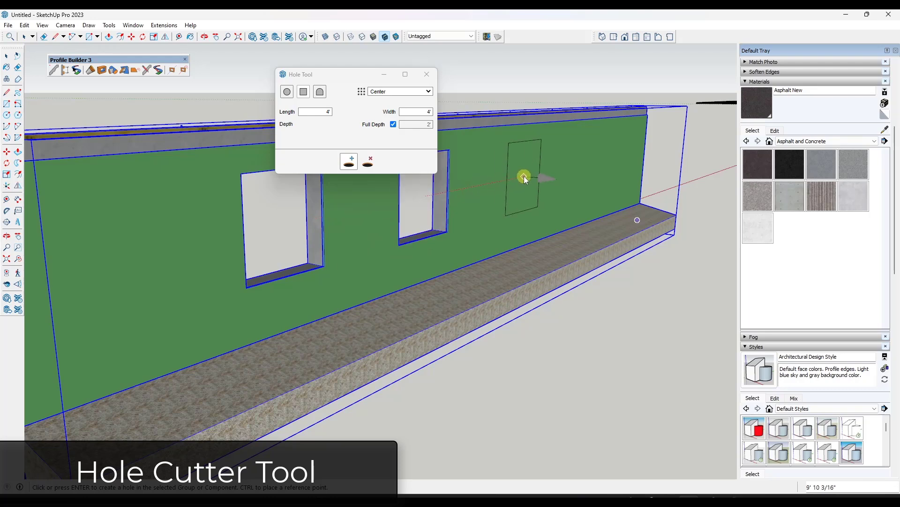
pyautogui.click(591, 164)
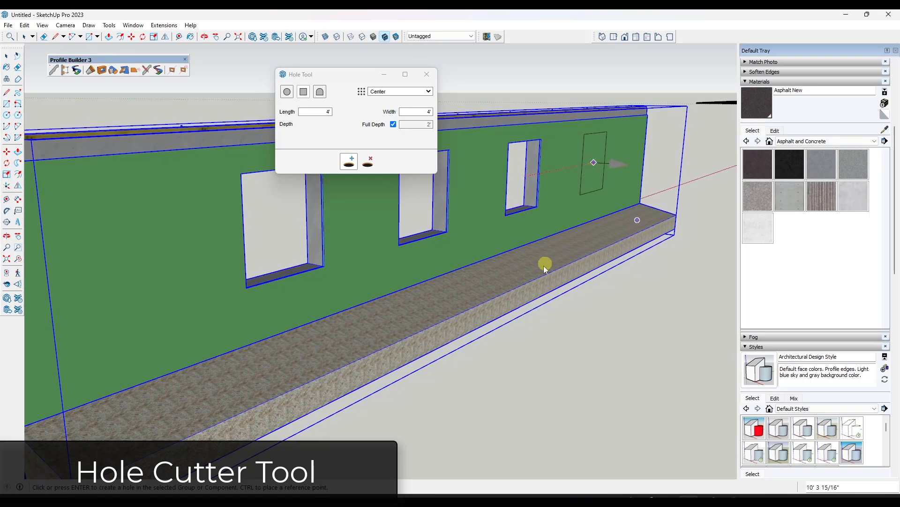
# Cut a fourth 4' by 4' full-depth rectangular hole in the green wall, in line with the other three, and leave the Hole Tool
pyautogui.press('Return')
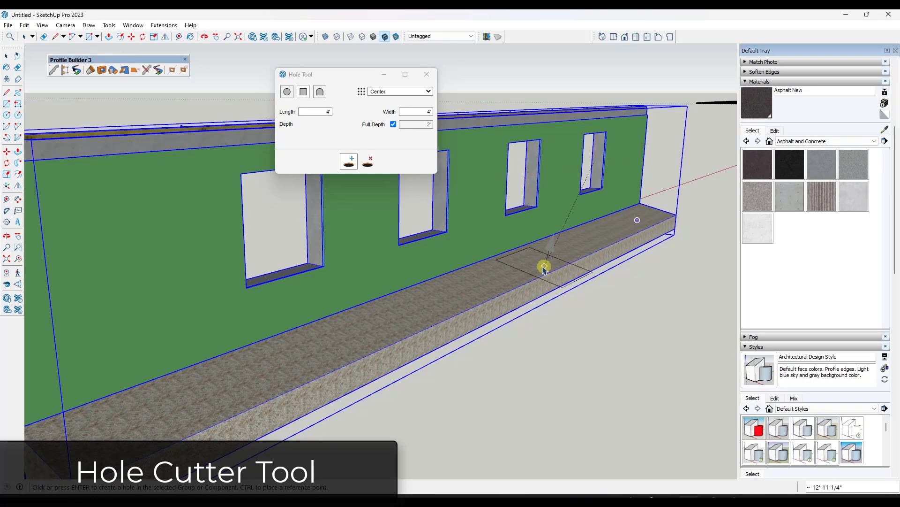
pyautogui.press('space')
pyautogui.scroll(-5, 487, 267)
pyautogui.scroll(3, 398, 193)
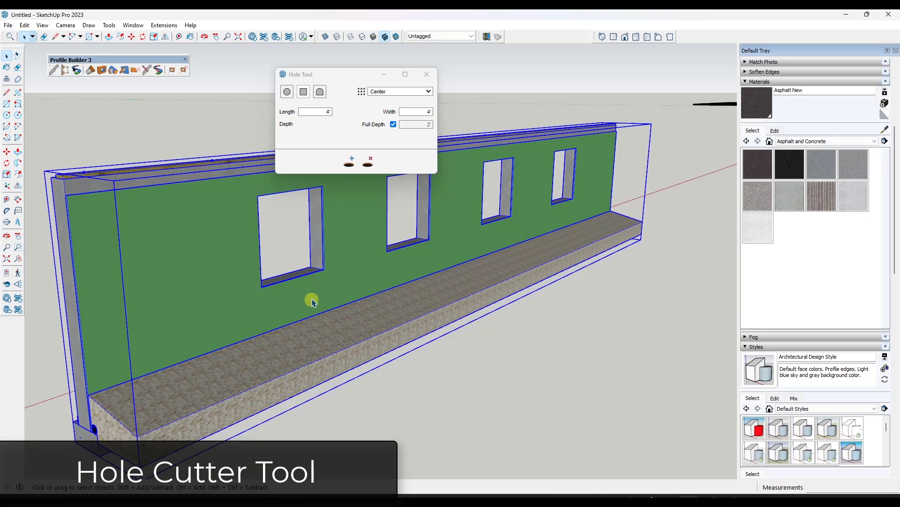
pyautogui.moveTo(315, 288); pyautogui.dragTo(283, 278, button='middle')
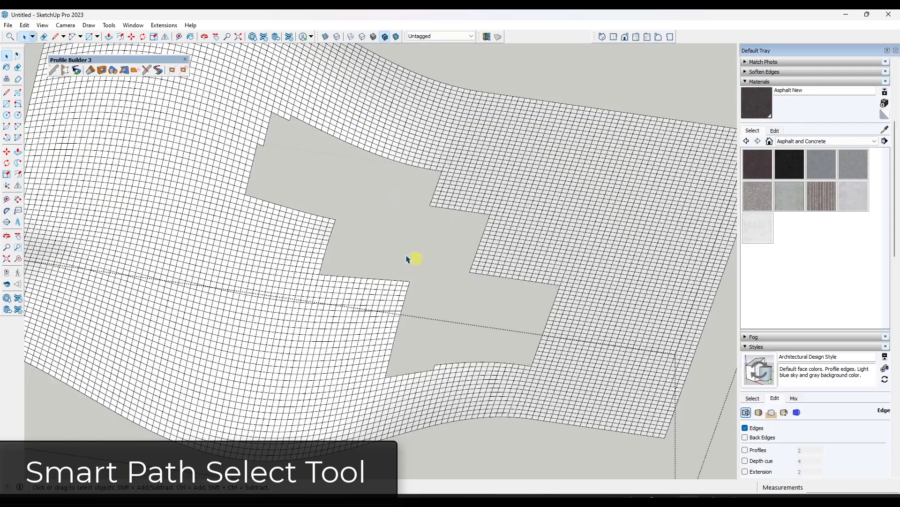
# Switch the camera to perspective projection for the gridded terrain with the stepped opening
pyautogui.moveTo(398, 251); pyautogui.dragTo(322, 177, button='middle')
pyautogui.click(67, 27)
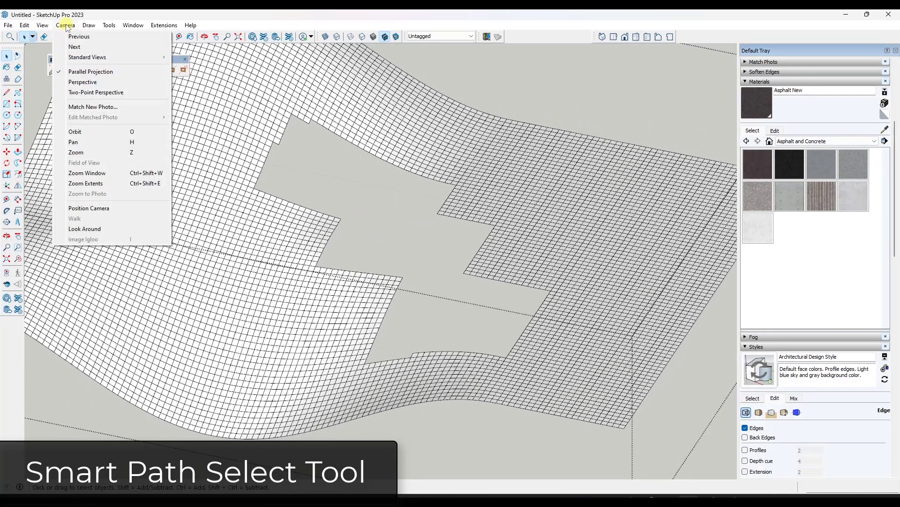
pyautogui.click(89, 71)
pyautogui.scroll(5, 456, 334)
pyautogui.scroll(3, 384, 239)
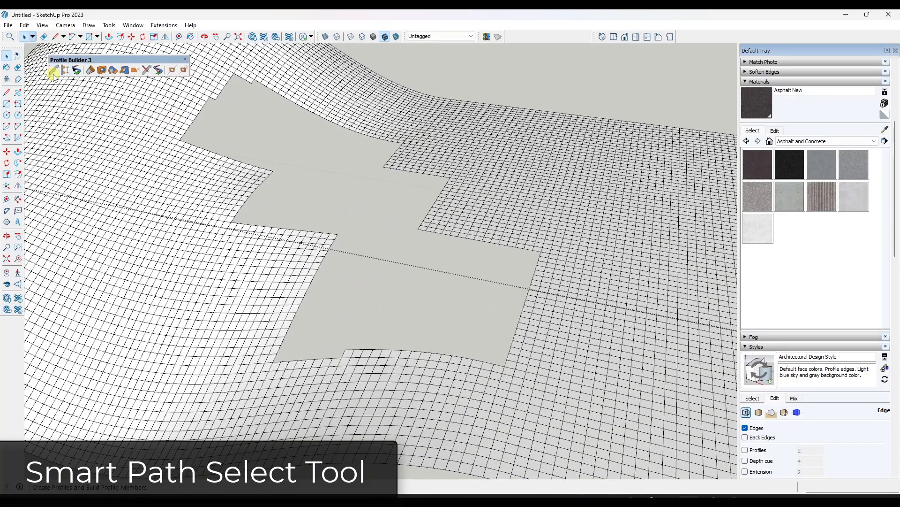
# Start a Smart Path Select path at the opening's front-left corner and trace its stepped left boundary to the back corner
pyautogui.click(76, 71)
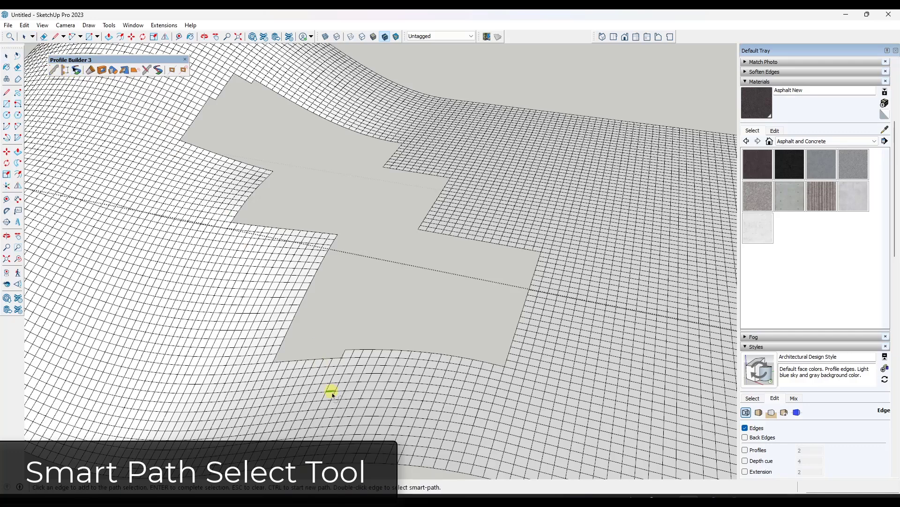
pyautogui.click(278, 353)
pyautogui.click(336, 239)
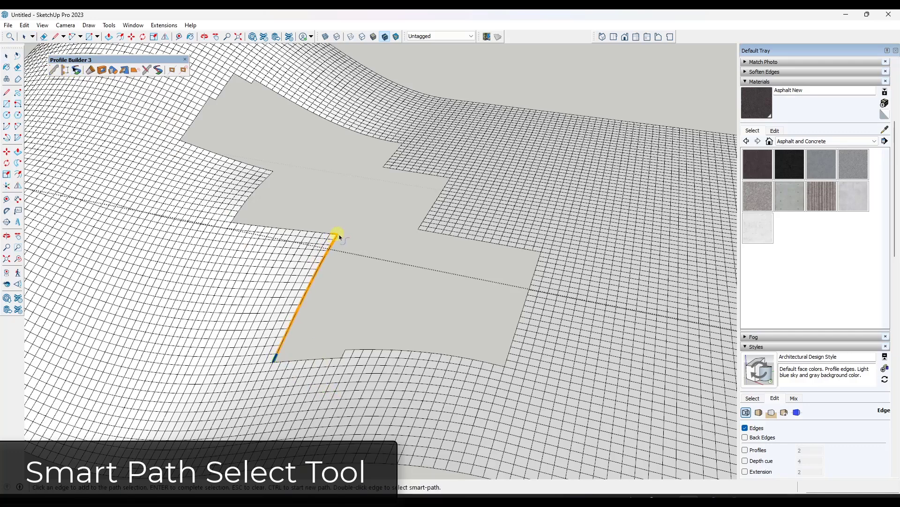
pyautogui.click(235, 218)
pyautogui.click(257, 165)
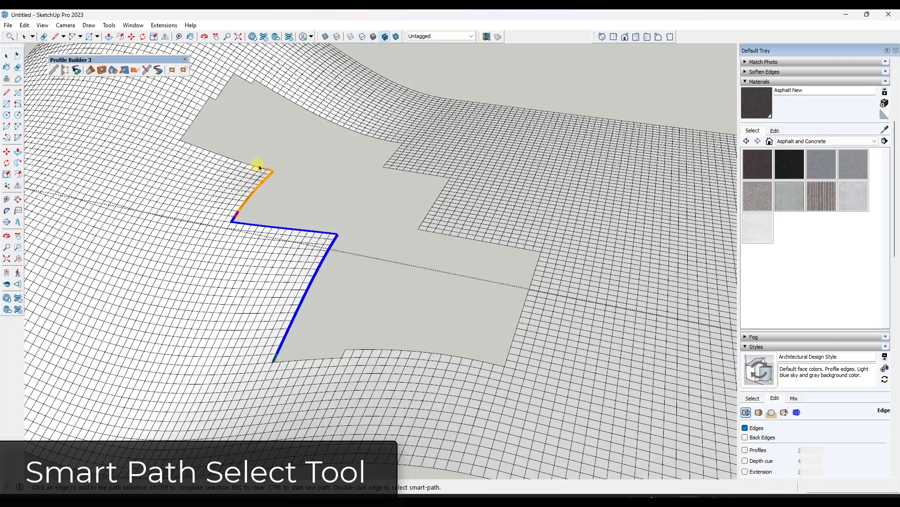
pyautogui.click(178, 131)
pyautogui.click(189, 125)
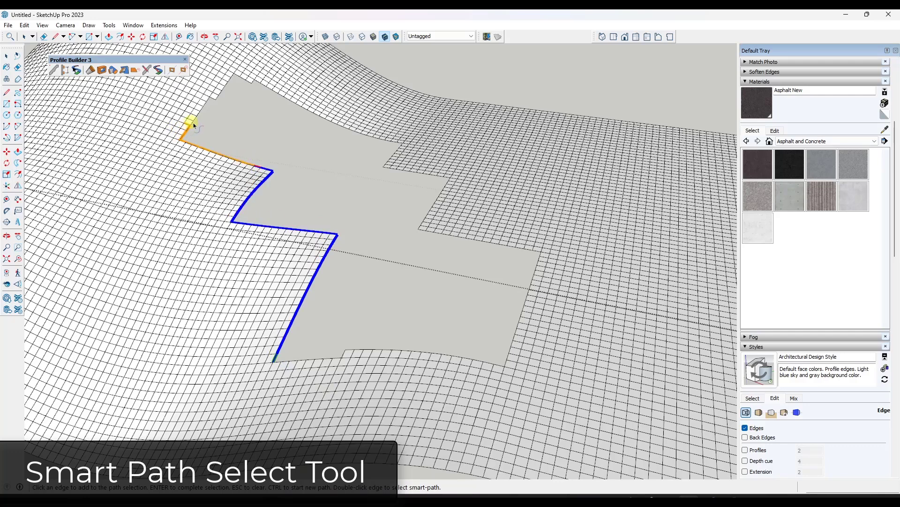
pyautogui.click(214, 98)
pyautogui.click(230, 77)
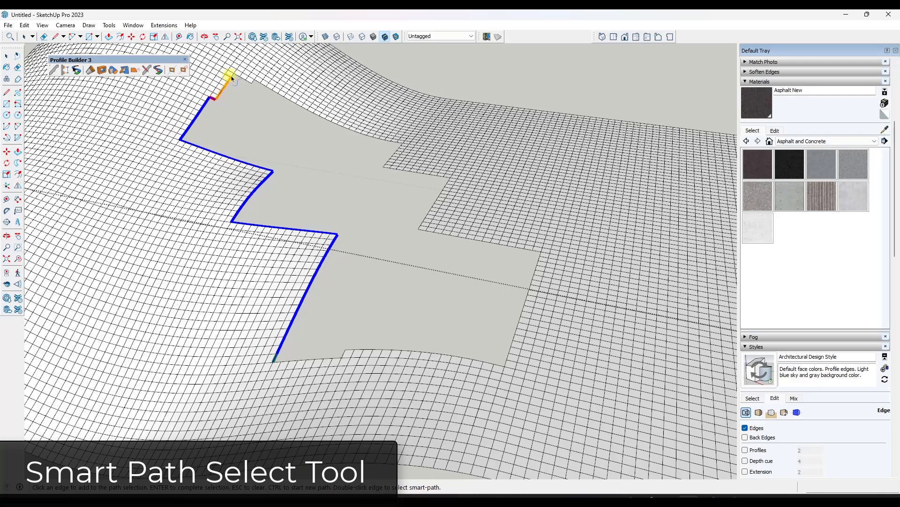
# Extend the smart path along the opening's curved back edge and around the first step of its right boundary
pyautogui.click(255, 85)
pyautogui.click(400, 147)
pyautogui.click(396, 151)
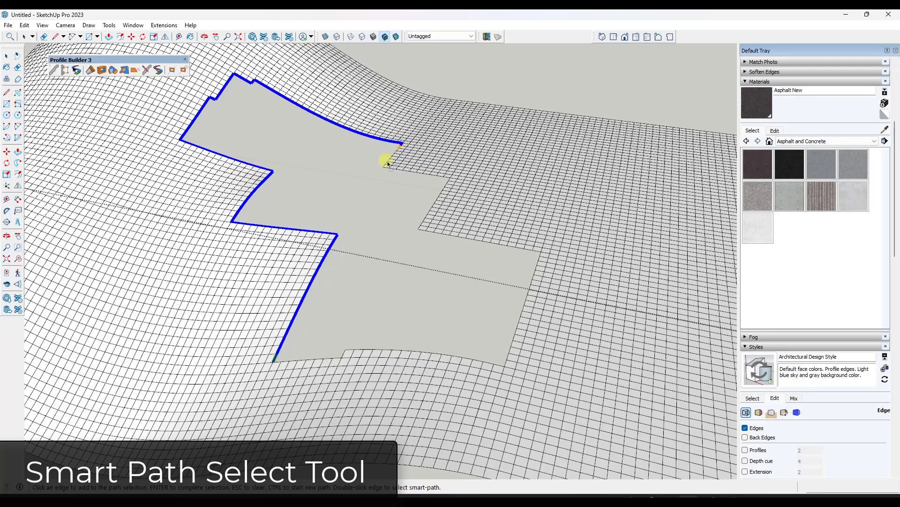
pyautogui.click(386, 169)
pyautogui.click(446, 179)
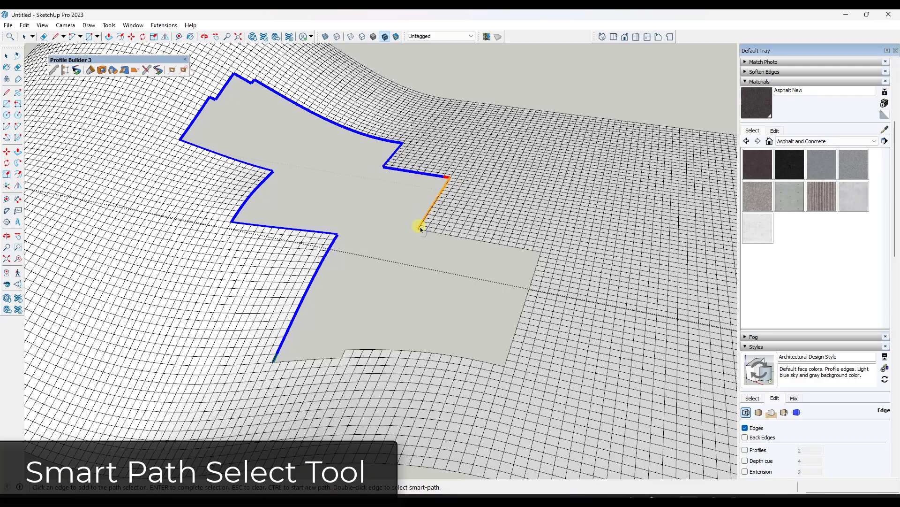
# Trace the rest of the right boundary and the front edge back to the starting corner, and complete the path selection
pyautogui.click(420, 228)
pyautogui.click(540, 252)
pyautogui.click(504, 365)
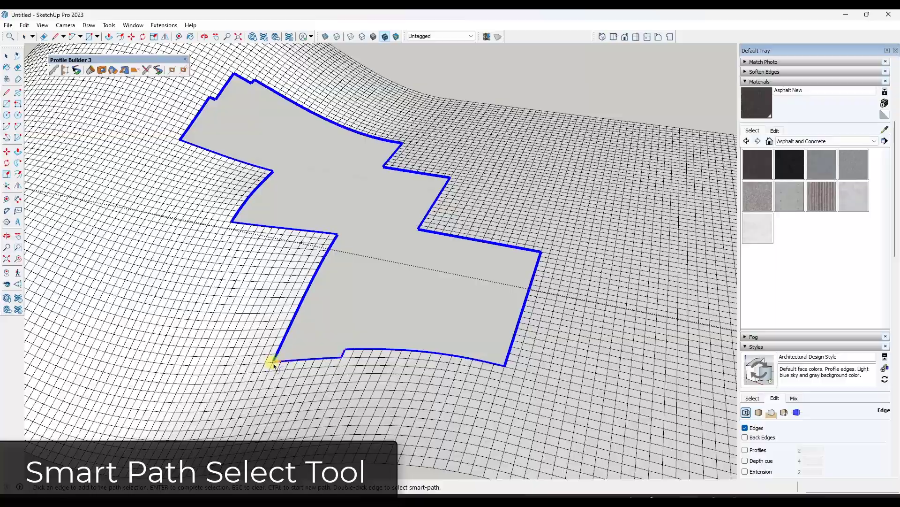
pyautogui.press('Return')
pyautogui.moveTo(324, 361); pyautogui.dragTo(381, 235, button='middle')
pyautogui.scroll(2, 412, 261)
pyautogui.scroll(2, 267, 197)
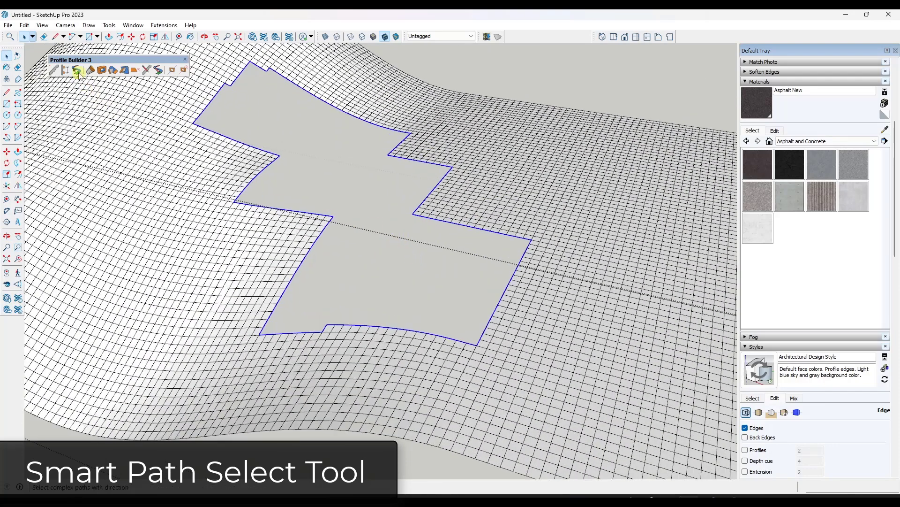